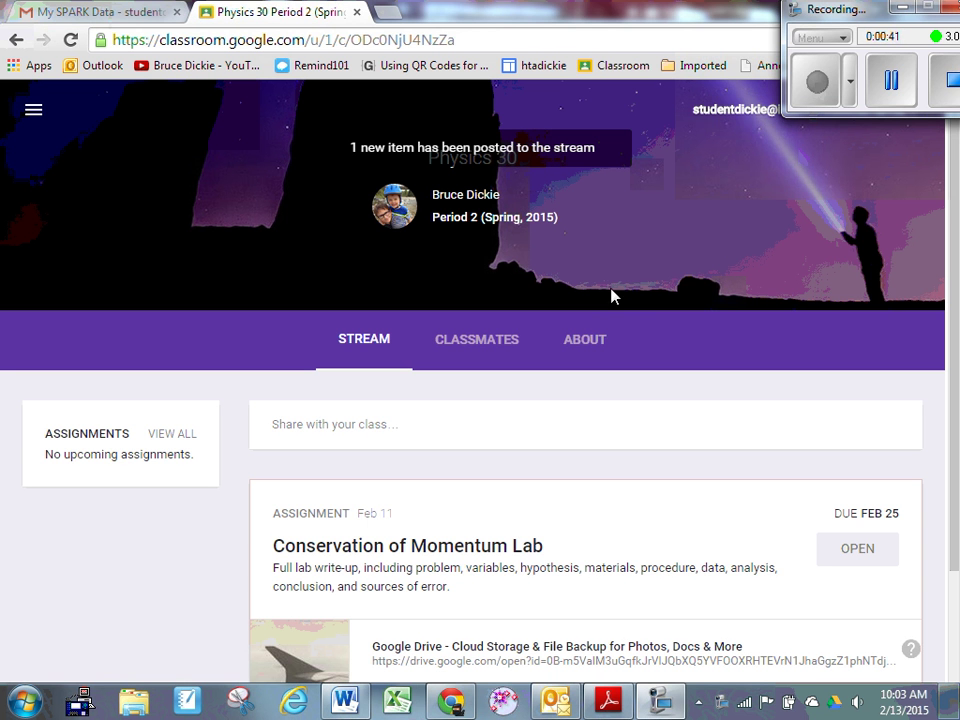
- From the Conservation of Momentum Lab assignment, create a new Document and open it
{"action": "scroll", "coordinate": [958, 325], "scroll_direction": "down", "scroll_amount": 1}
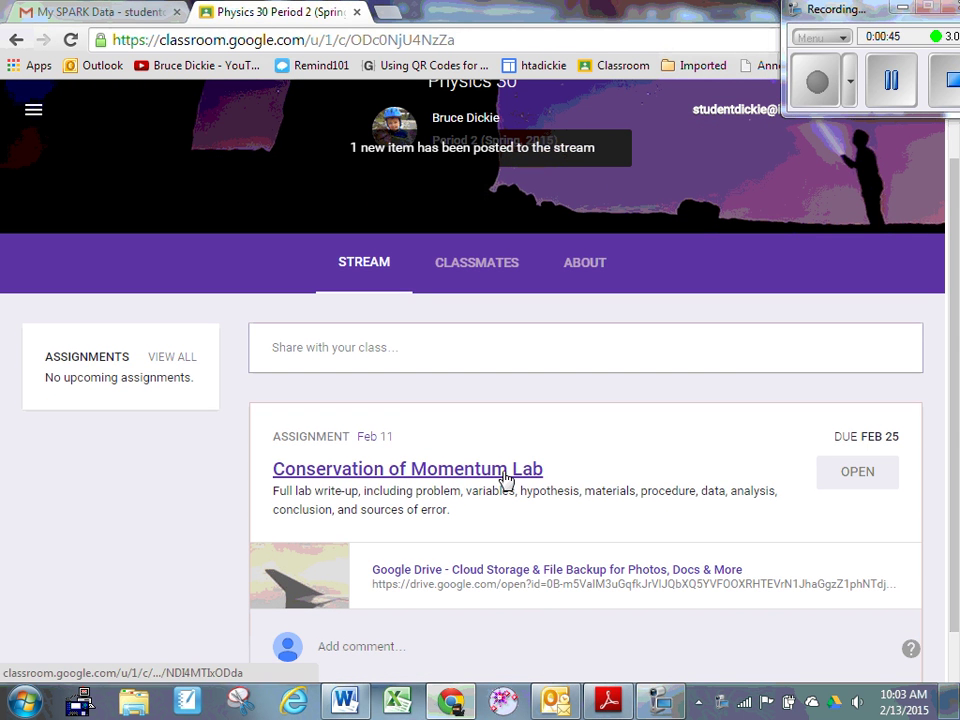
{"action": "left_click", "coordinate": [505, 479]}
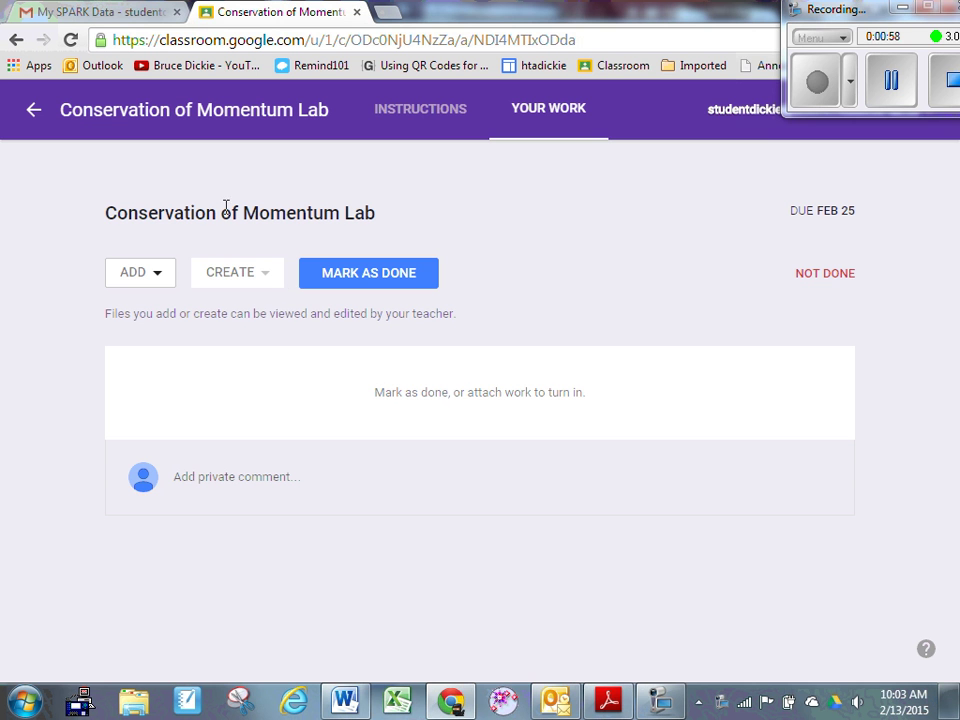
{"action": "left_click", "coordinate": [262, 284]}
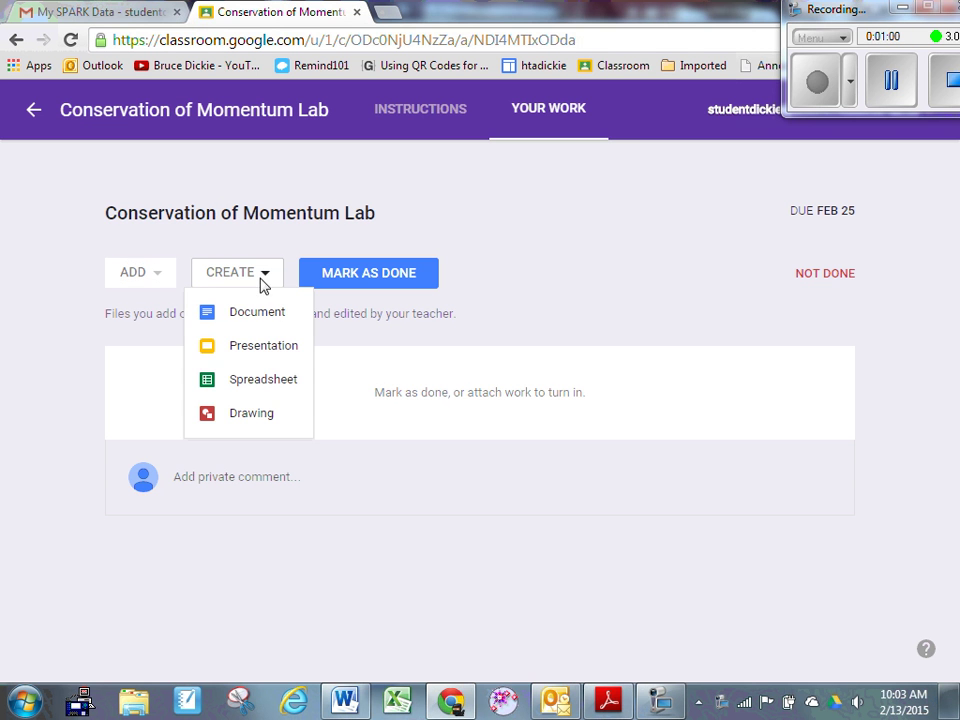
{"action": "left_click", "coordinate": [259, 313]}
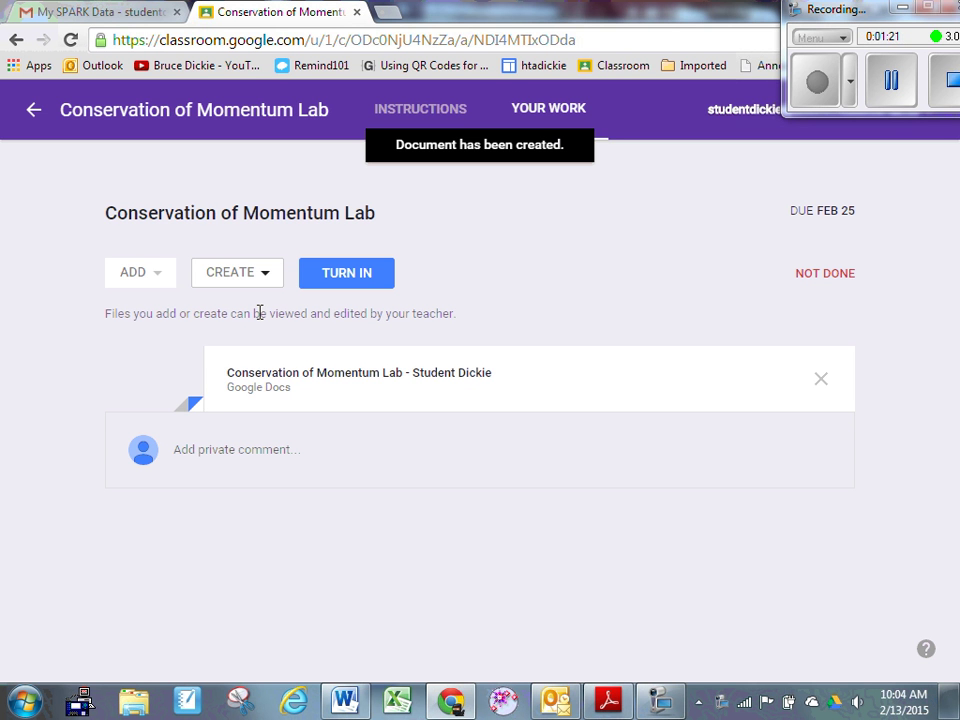
{"action": "left_click", "coordinate": [313, 382]}
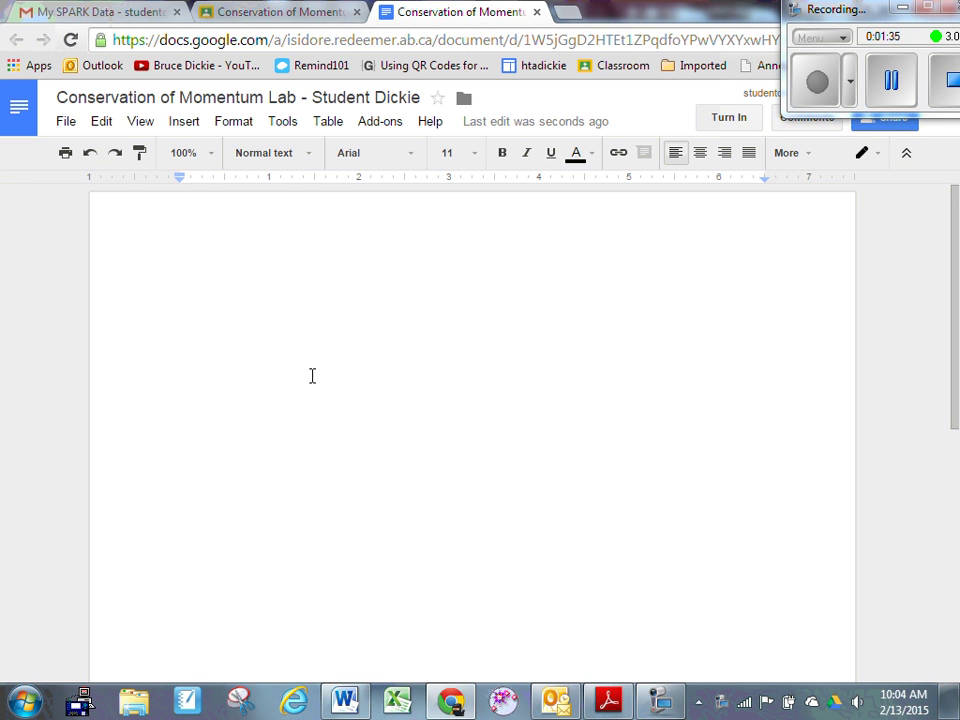
- Add blank lines at the top of the page and type the heading 'Data'
{"action": "key", "text": "Return"}
{"action": "key", "text": "Return"}
{"action": "key", "text": "Return"}
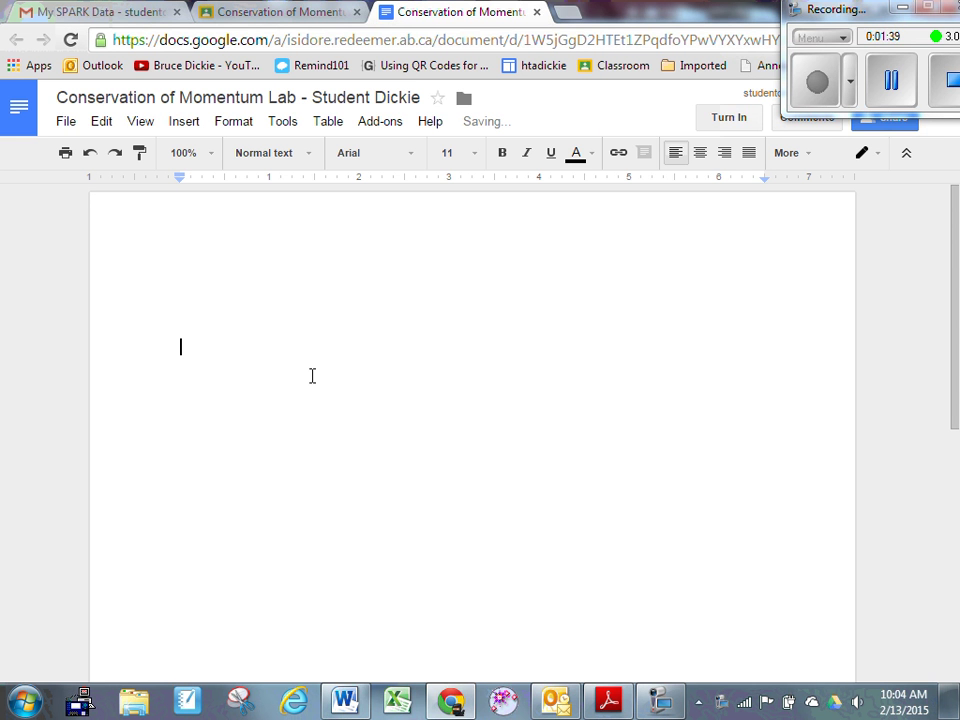
{"action": "key", "text": "Return"}
{"action": "key", "text": "Return"}
{"action": "type", "text": "Data"}
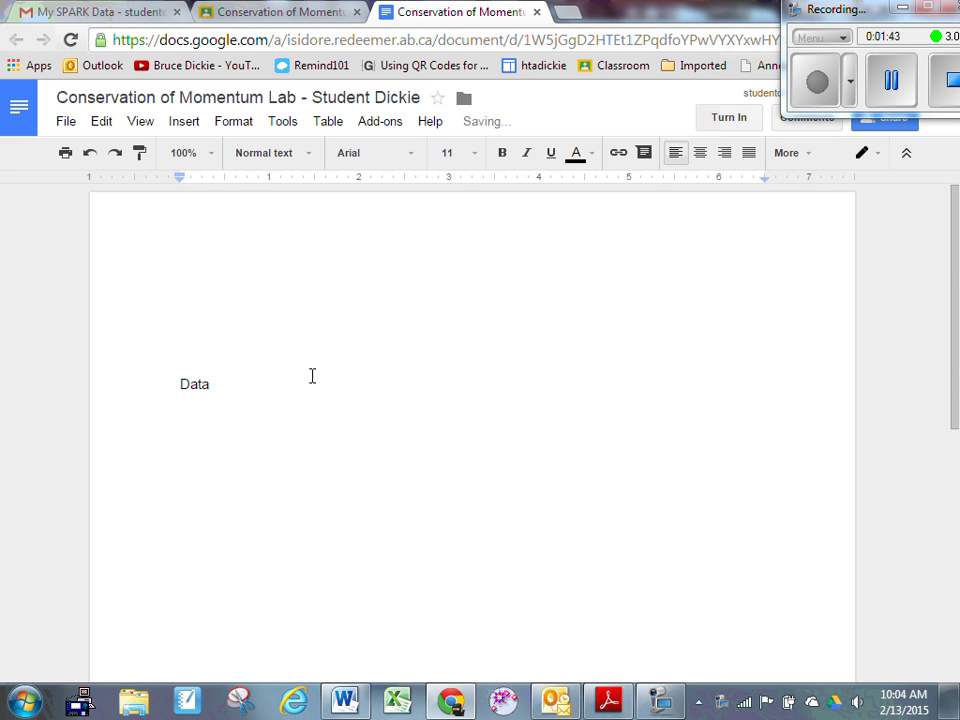
{"action": "key", "text": "Return"}
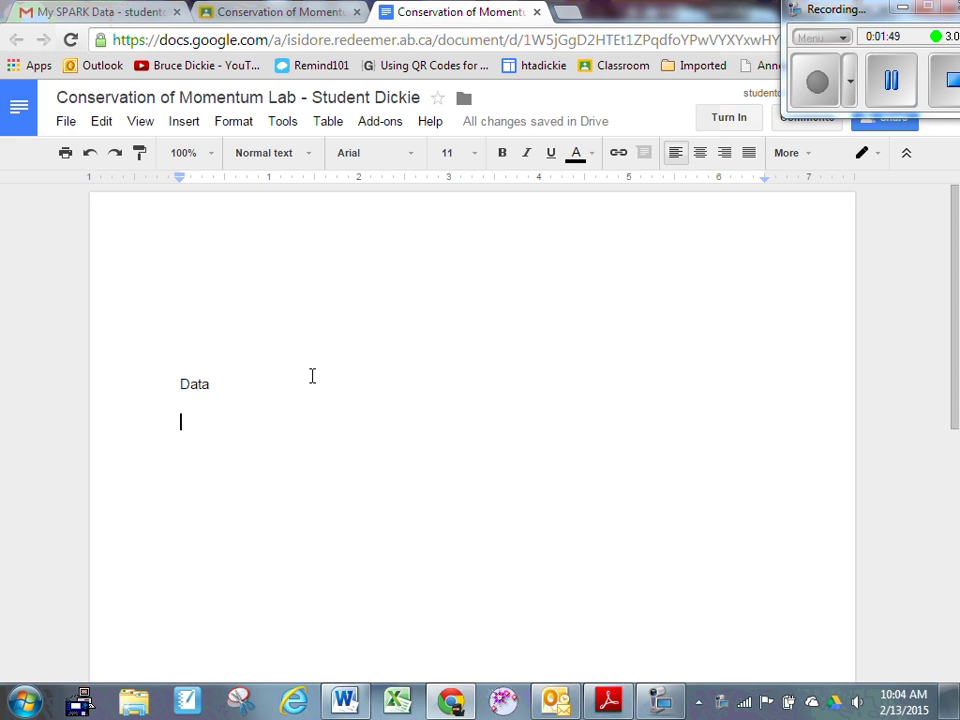
- Enter the masses 'm1= 0.356 kg' and 'm2= 0.452 kg' on separate lines
{"action": "type", "text": "m1-"}
{"action": "key", "text": "BackSpace"}
{"action": "type", "text": "="}
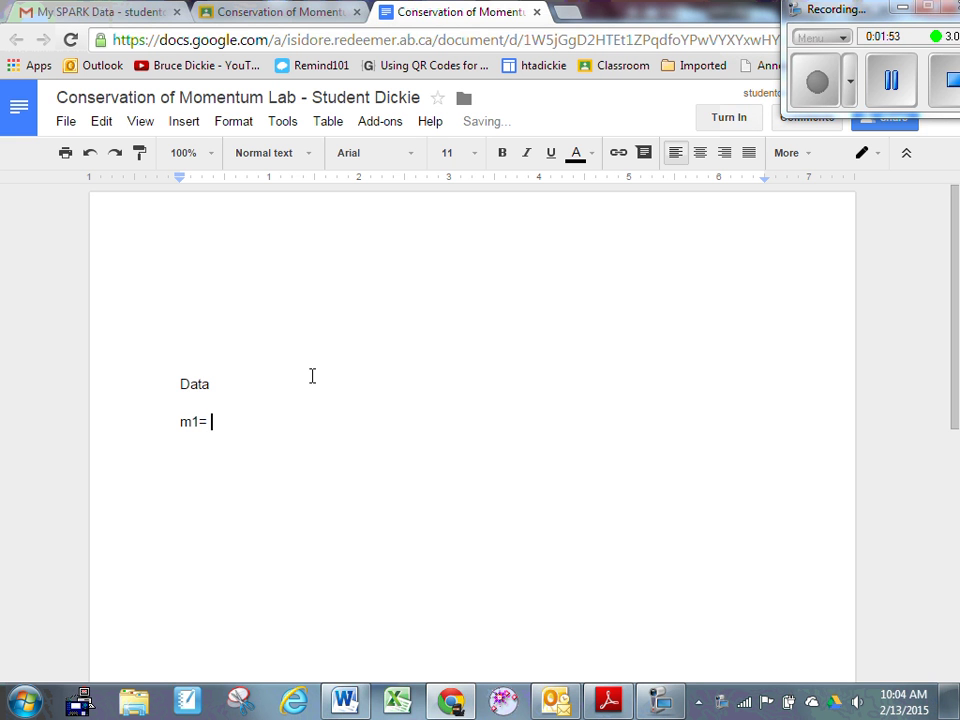
{"action": "scroll", "coordinate": [312, 375], "scroll_direction": "down", "scroll_amount": 5}
{"action": "scroll", "coordinate": [312, 375], "scroll_direction": "up", "scroll_amount": 3}
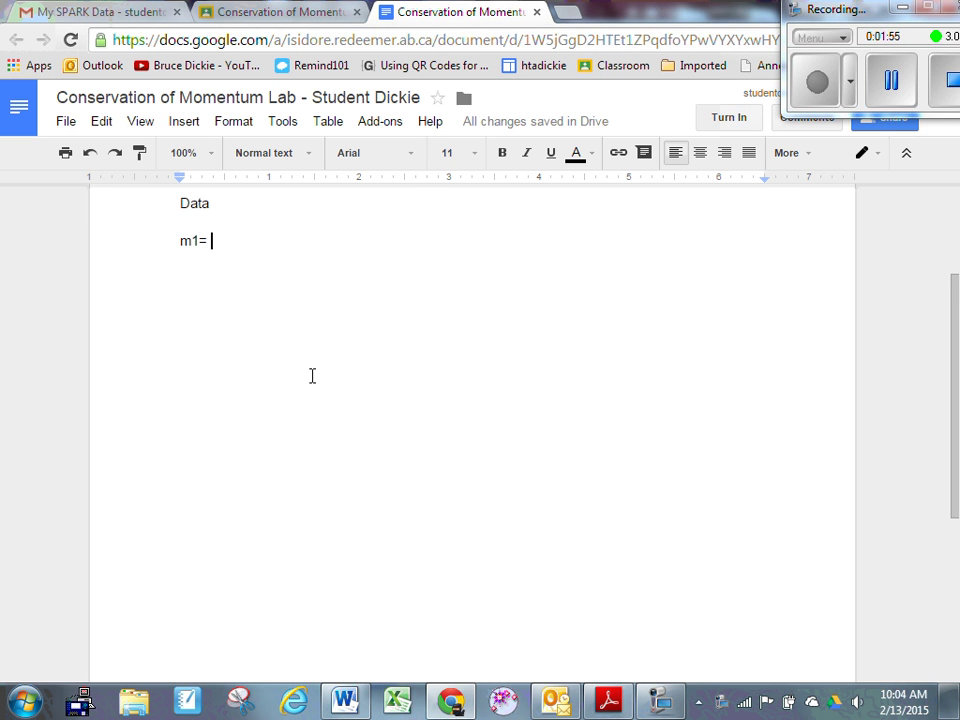
{"action": "type", "text": "0.356 kg"}
{"action": "key", "text": "Return"}
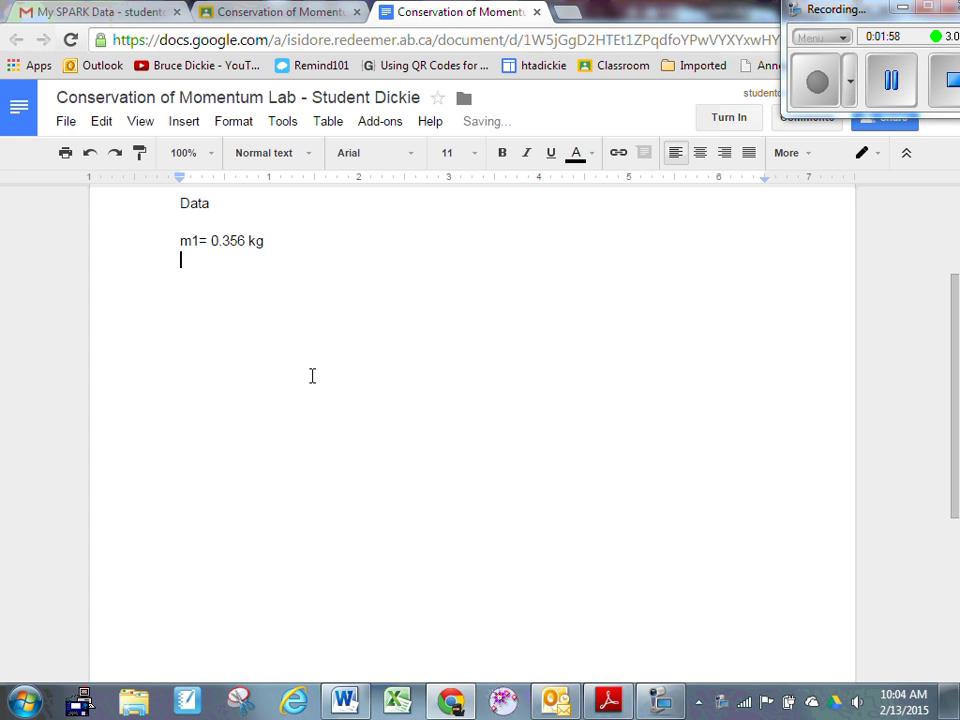
{"action": "type", "text": "m2= 0"}
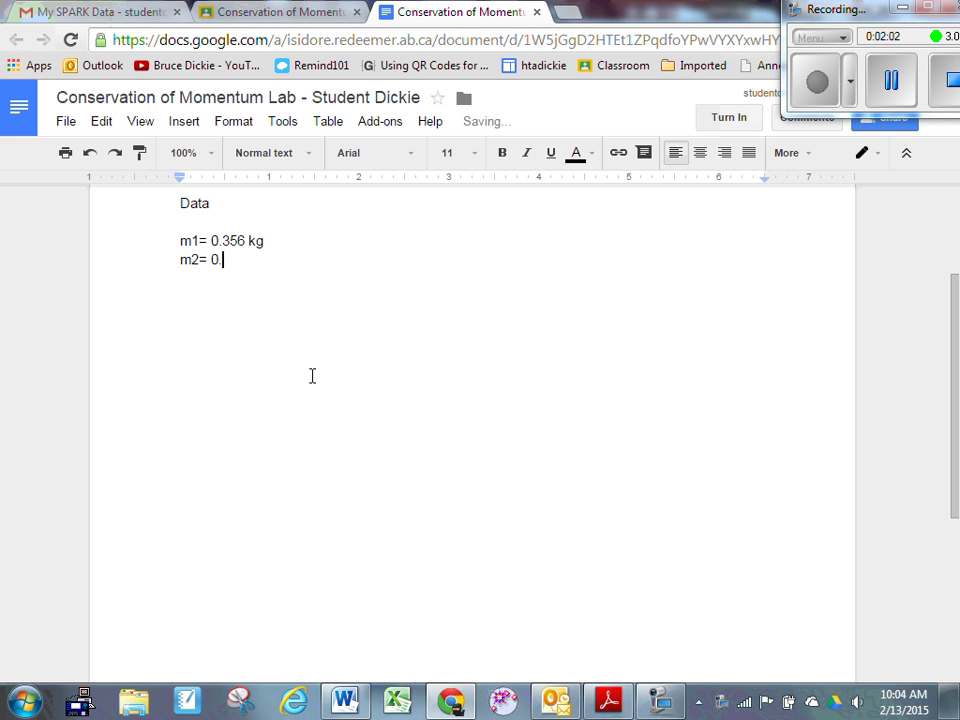
{"action": "type", "text": ".452 kg"}
{"action": "scroll", "coordinate": [361, 325], "scroll_direction": "up", "scroll_amount": 2}
{"action": "key", "text": "Return"}
{"action": "key", "text": "Return"}
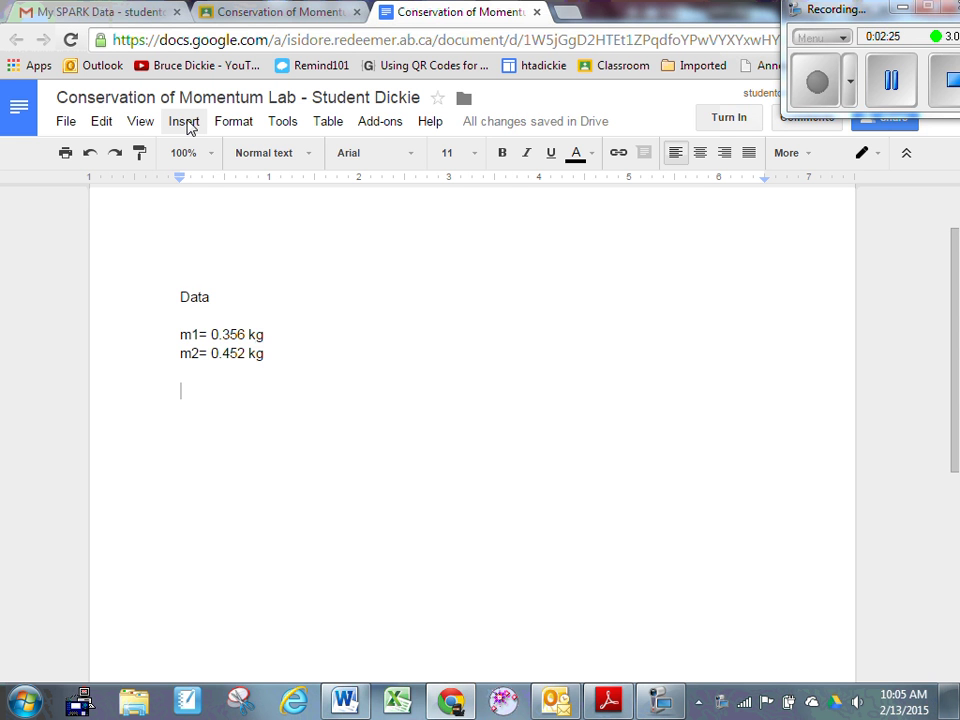
- Insert a 2 x 6 table below the masses
{"action": "left_click", "coordinate": [187, 124]}
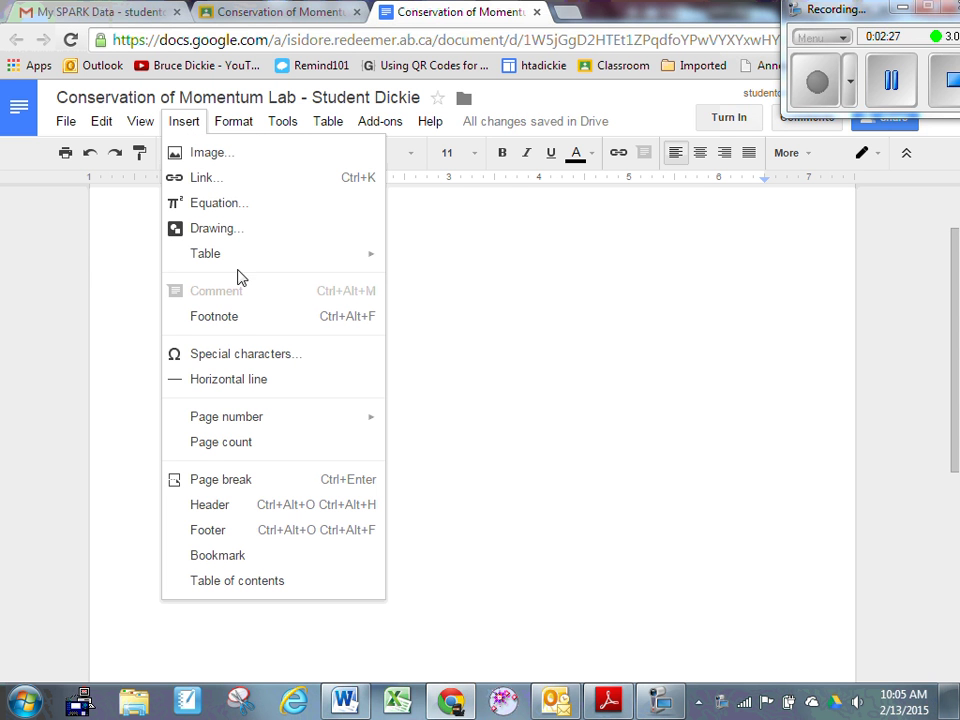
{"action": "mouse_move", "coordinate": [237, 260]}
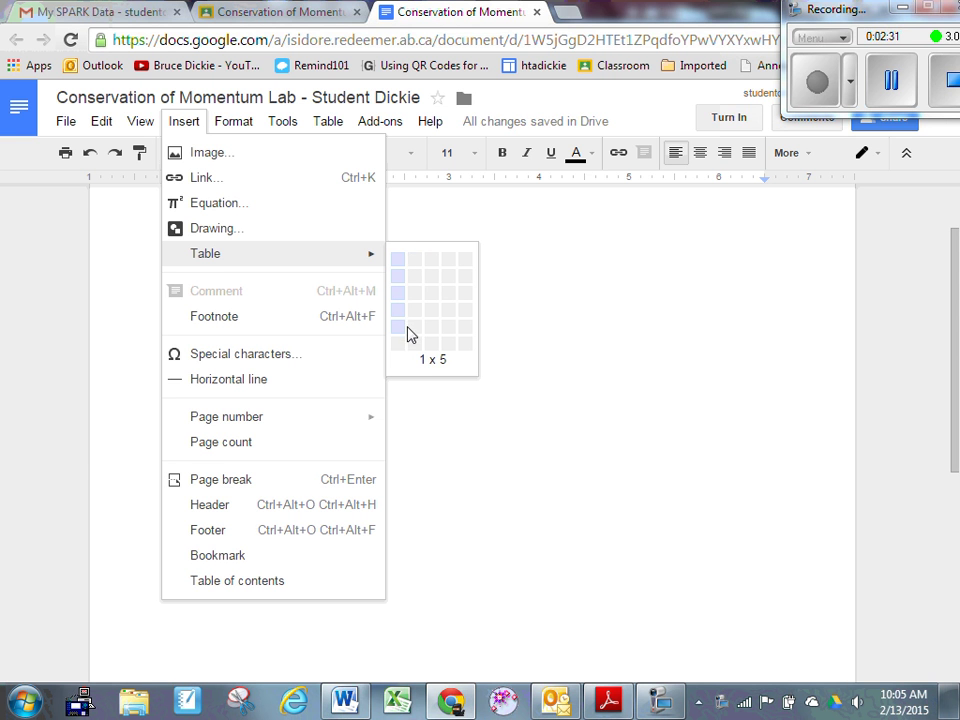
{"action": "left_click", "coordinate": [418, 345]}
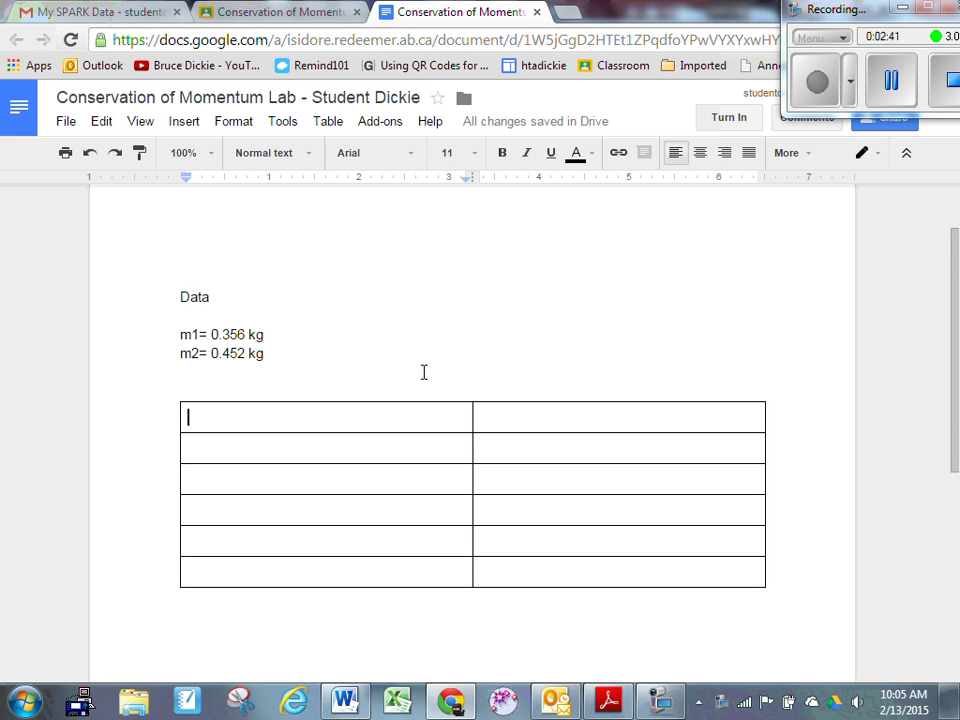
- Fill the header row with 'initial velocity of car 1 (m/s)' and 'final velocity of both cars (m/s)'
{"action": "type", "text": "initial v"}
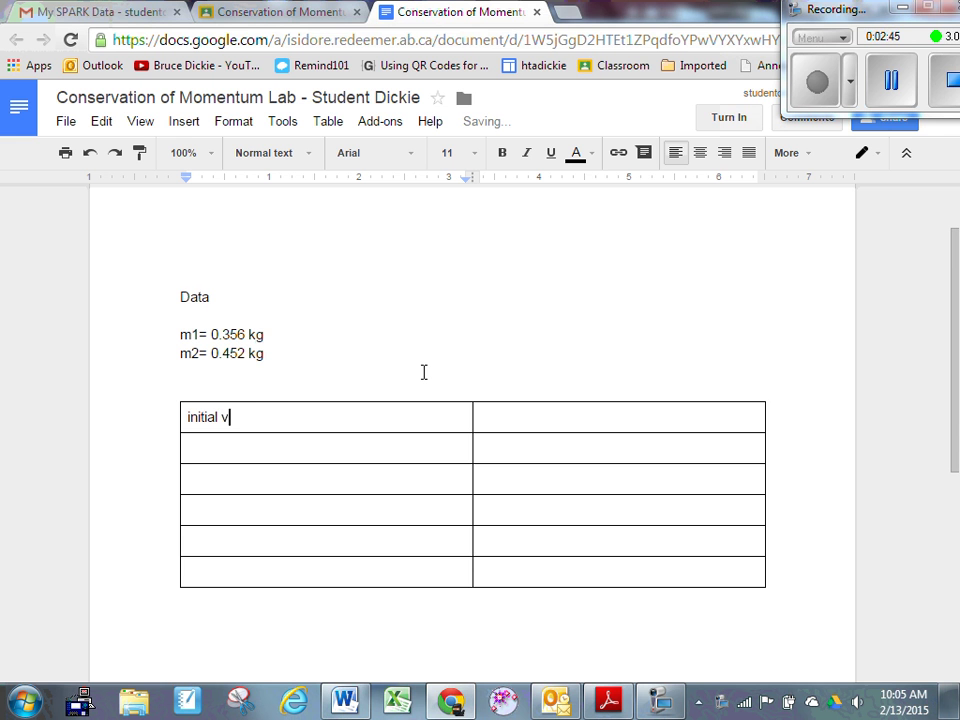
{"action": "type", "text": "elocity of car 1 ("}
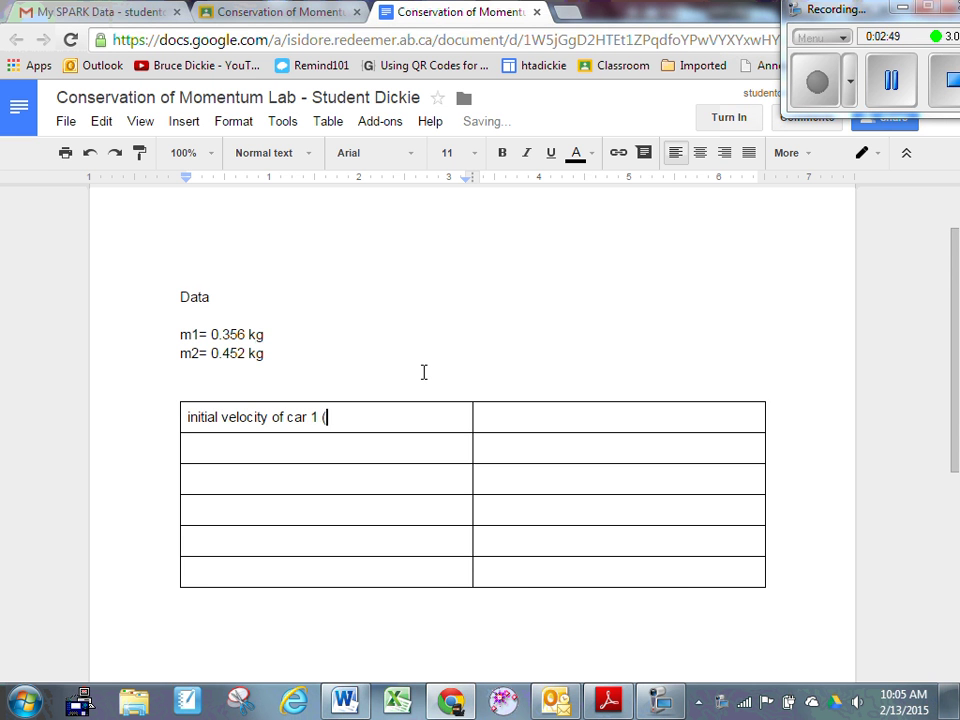
{"action": "type", "text": "m/s)"}
{"action": "key", "text": "Tab"}
{"action": "type", "text": "final velco"}
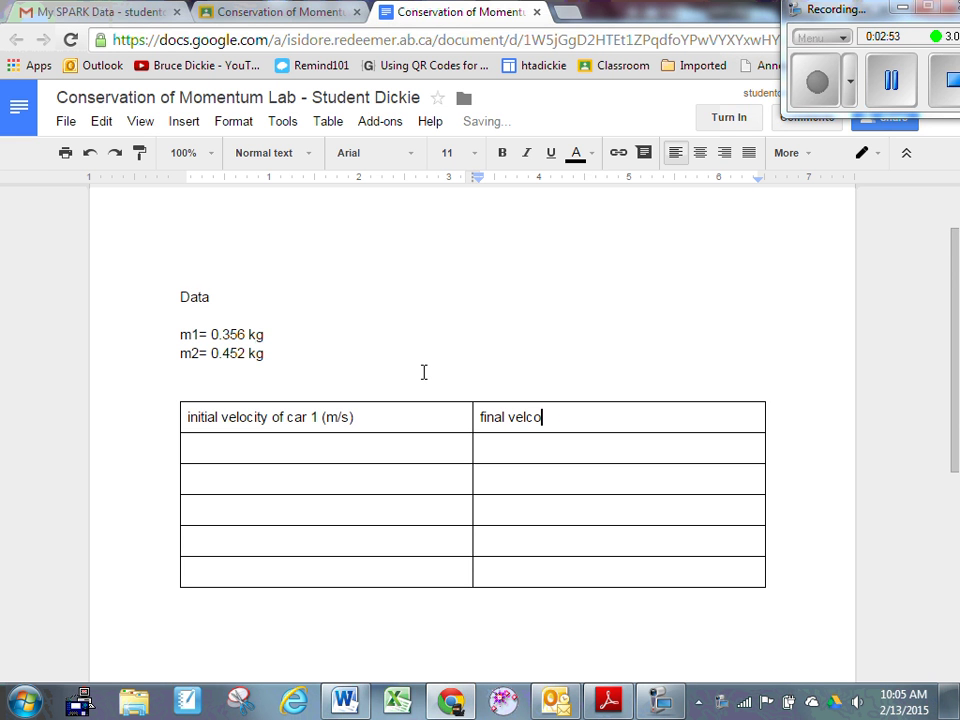
{"action": "type", "text": "ity of"}
{"action": "key", "text": "BackSpace"}
{"action": "key", "text": "BackSpace"}
{"action": "key", "text": "BackSpace"}
{"action": "key", "text": "BackSpace"}
{"action": "key", "text": "BackSpace"}
{"action": "key", "text": "BackSpace"}
{"action": "key", "text": "BackSpace"}
{"action": "key", "text": "BackSpace"}
{"action": "type", "text": "ocity of both cars (m/s)"}
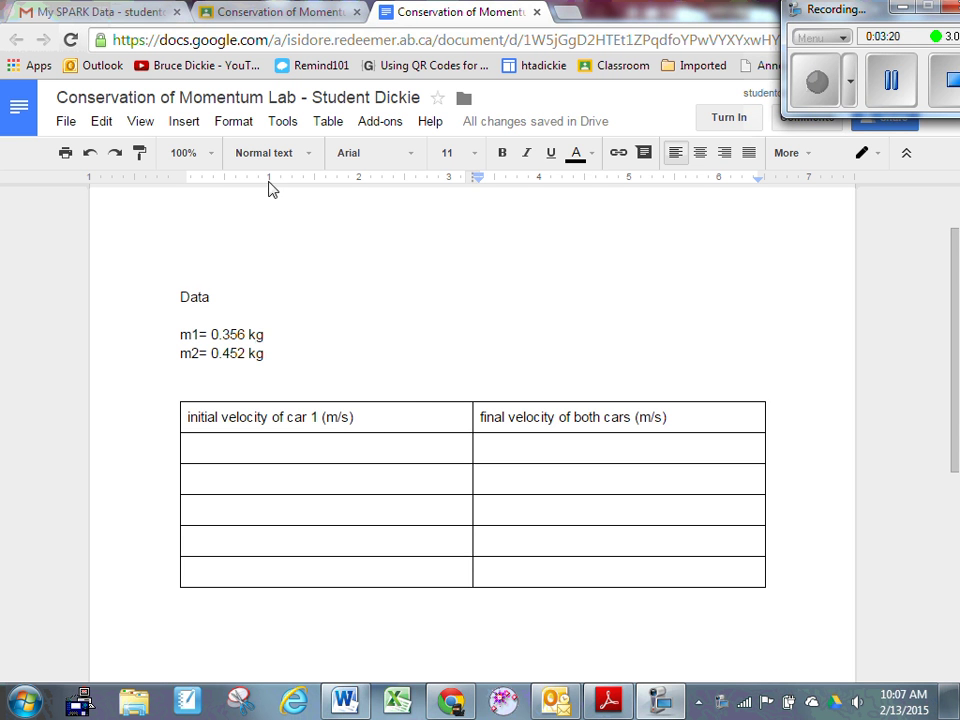
- Move between Gmail and the Classroom stream, ending on the Gmail inbox with nothing selected
{"action": "left_click", "coordinate": [110, 14]}
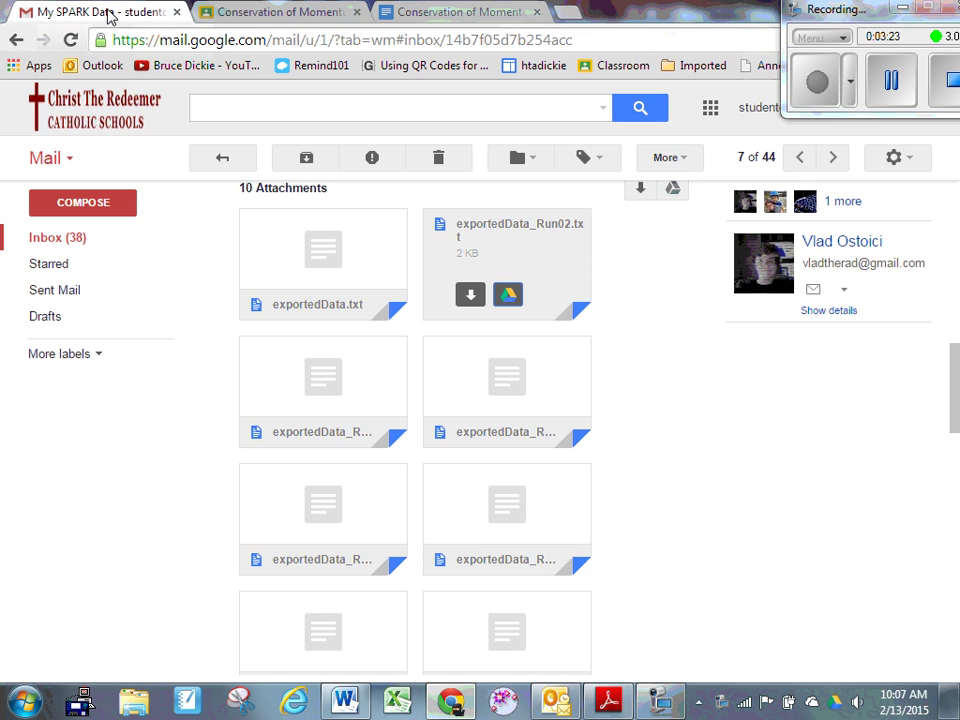
{"action": "left_click", "coordinate": [50, 242]}
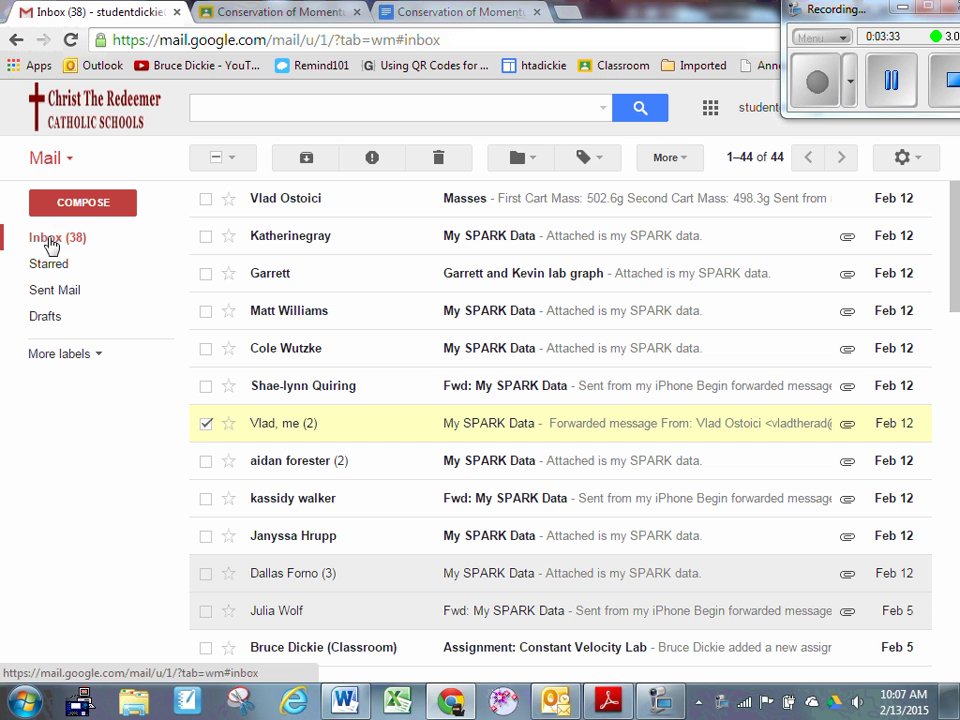
{"action": "left_click", "coordinate": [257, 13]}
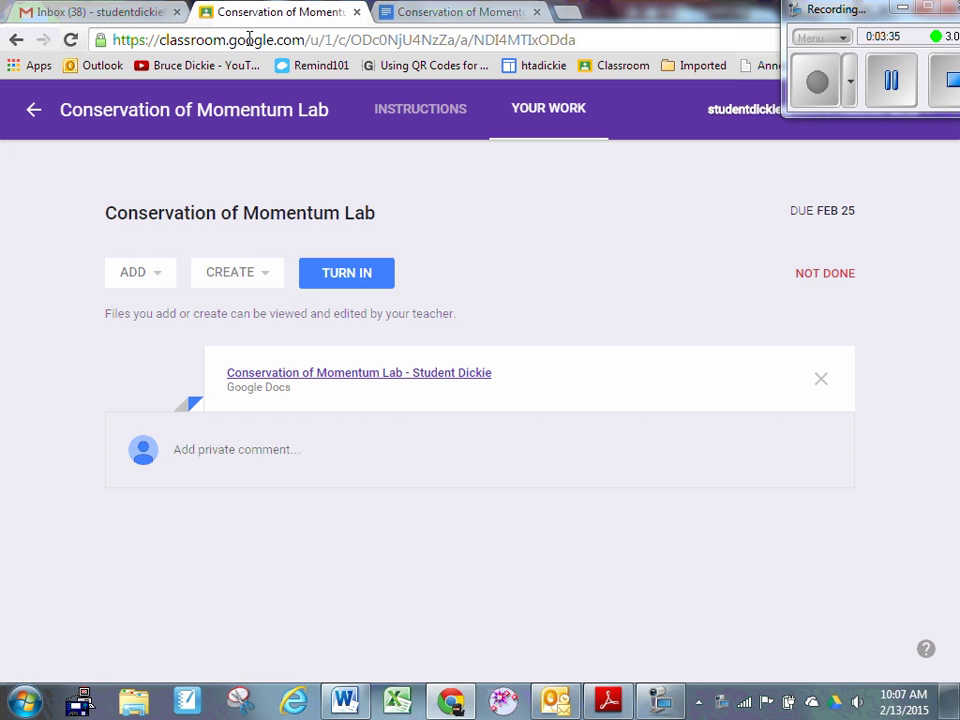
{"action": "left_click", "coordinate": [33, 109]}
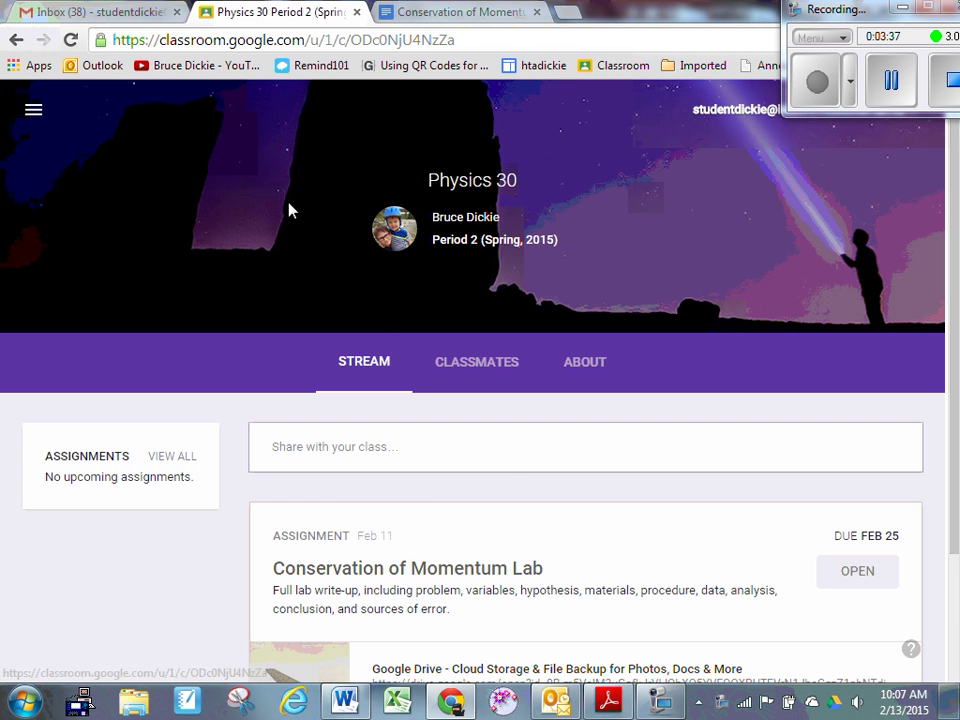
{"action": "scroll", "coordinate": [454, 472], "scroll_direction": "down", "scroll_amount": 3}
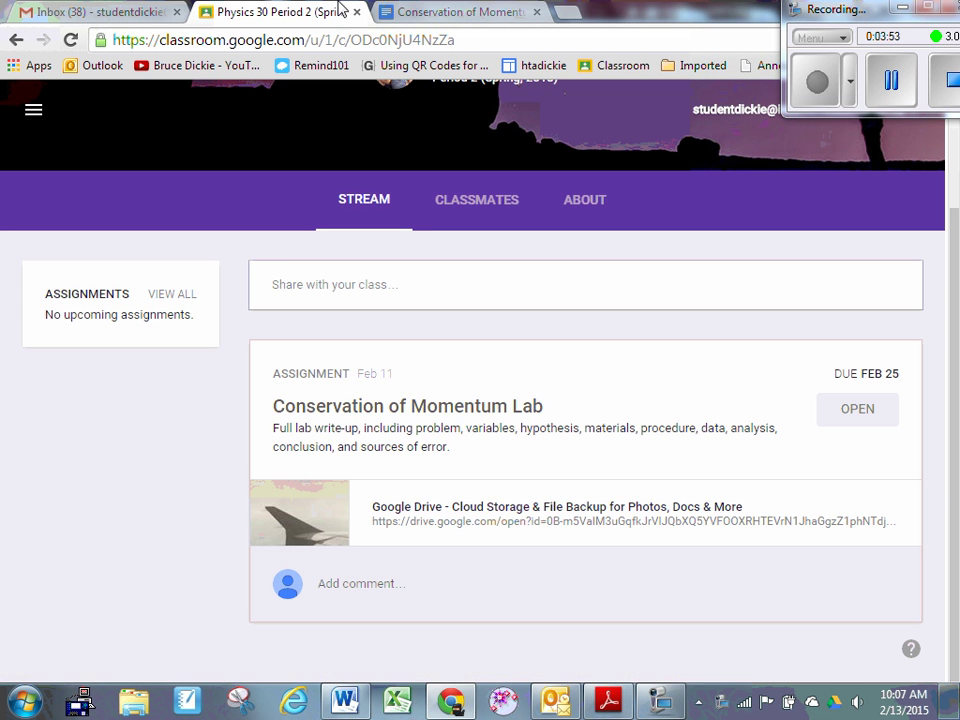
{"action": "left_click", "coordinate": [87, 15]}
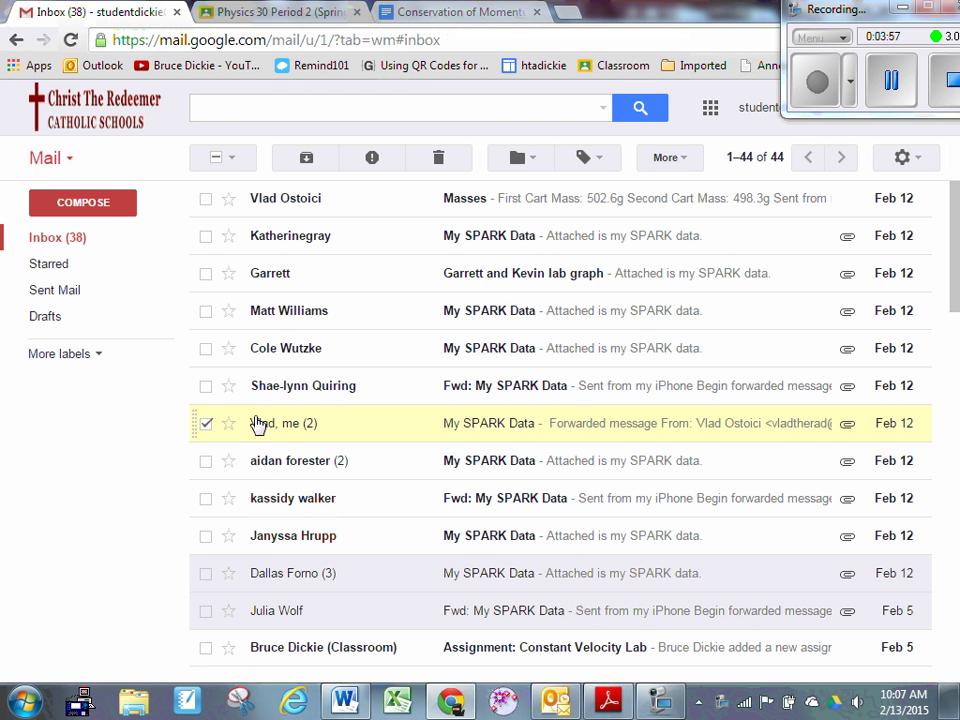
{"action": "left_click", "coordinate": [209, 424]}
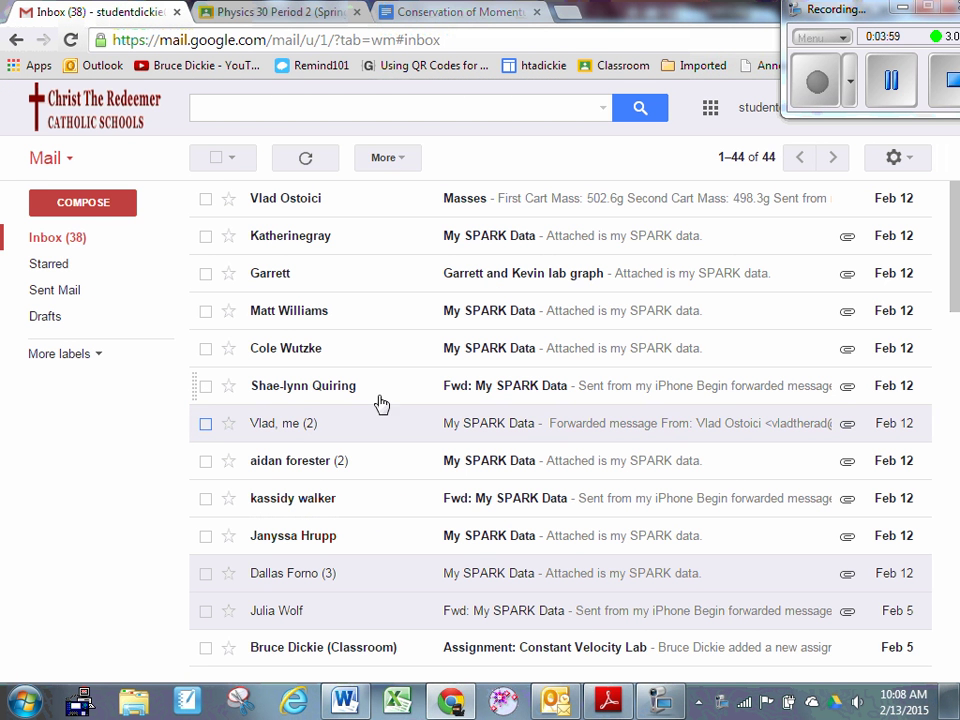
{"action": "left_click", "coordinate": [465, 428]}
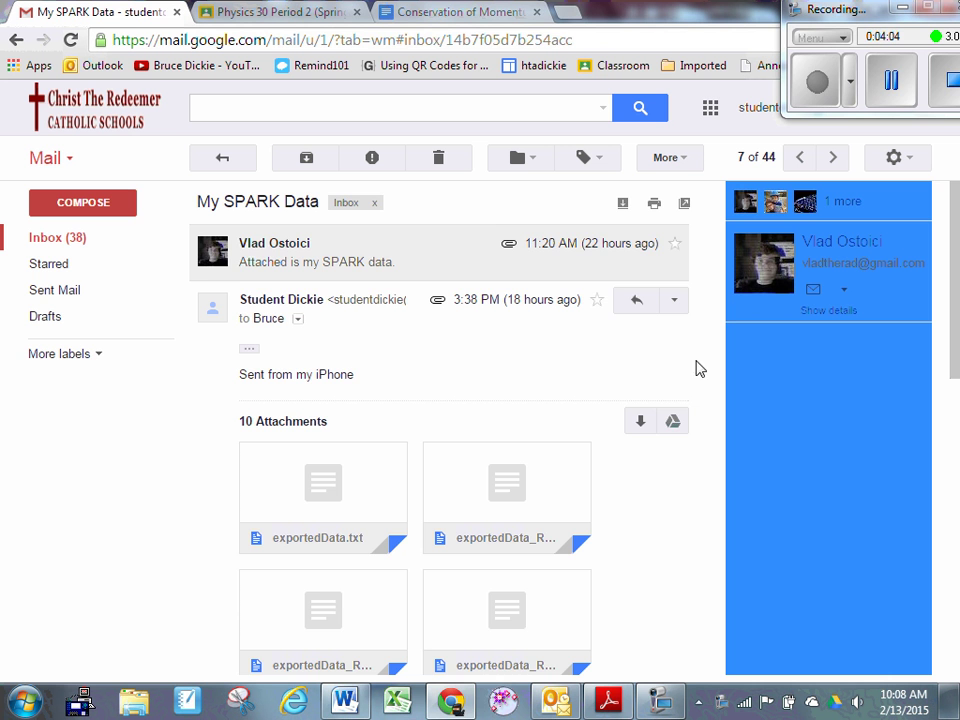
{"action": "scroll", "coordinate": [957, 312], "scroll_direction": "down", "scroll_amount": 3}
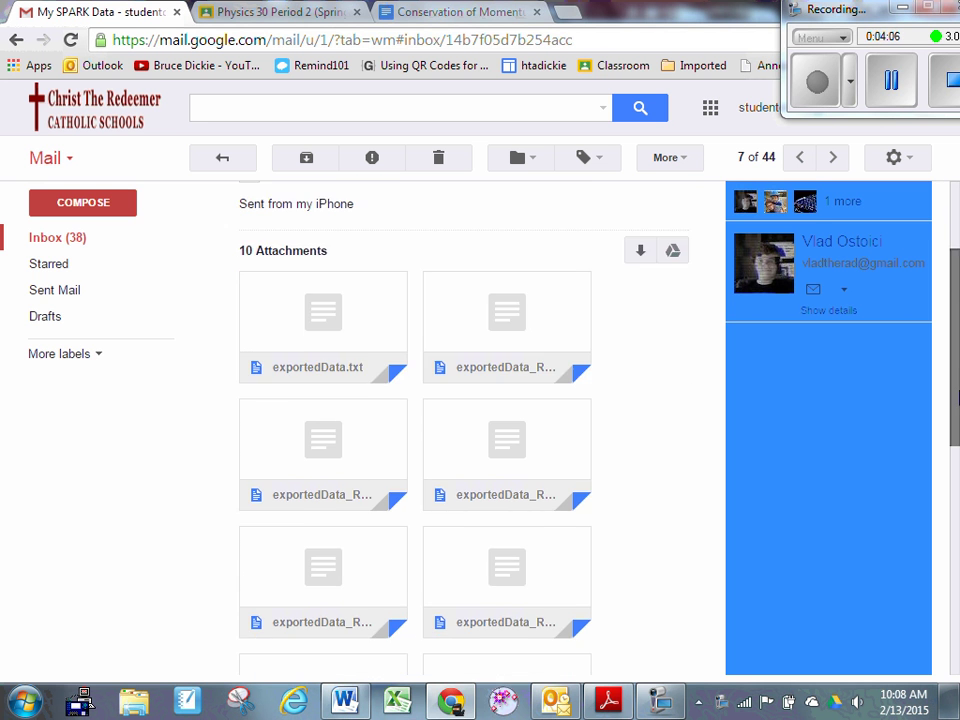
{"action": "scroll", "coordinate": [957, 310], "scroll_direction": "up", "scroll_amount": 2}
{"action": "scroll", "coordinate": [957, 312], "scroll_direction": "up", "scroll_amount": 1}
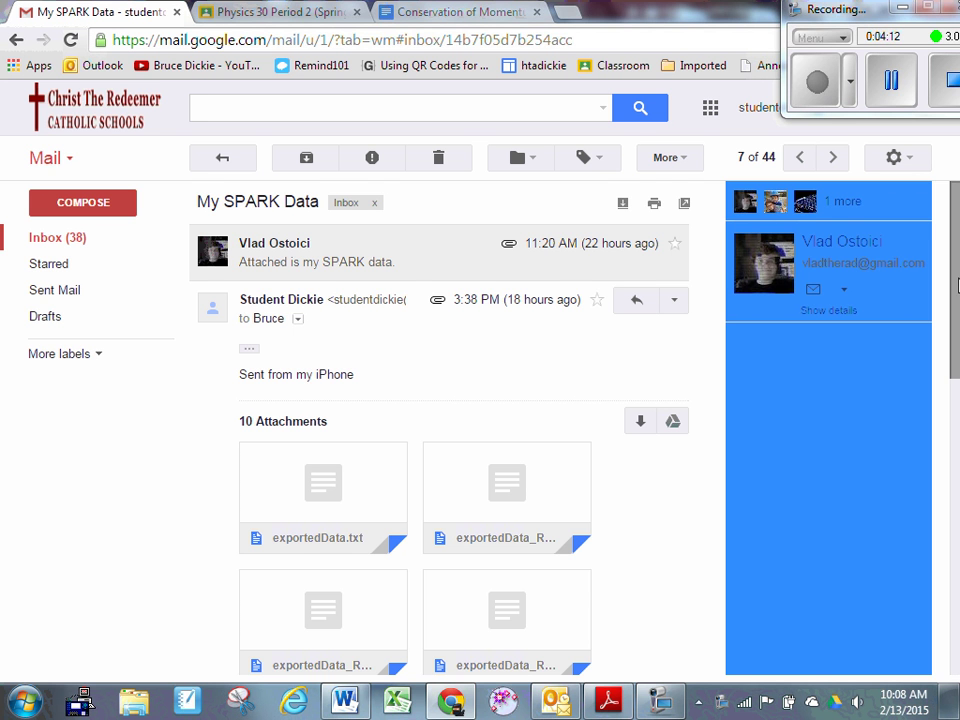
{"action": "left_click_drag", "start_coordinate": [957, 287], "coordinate": [957, 377]}
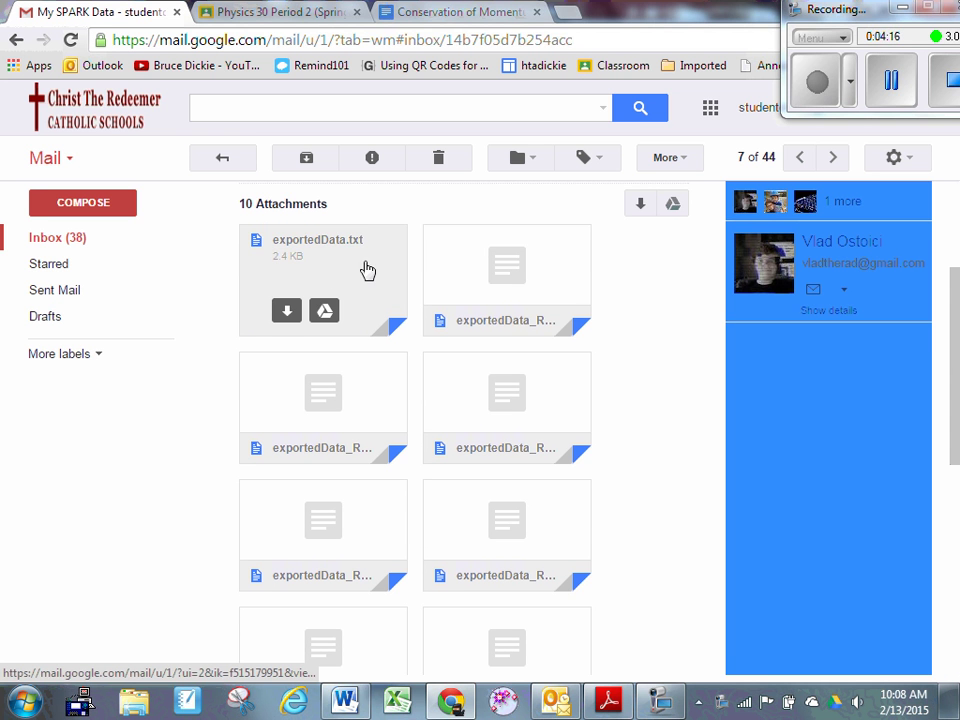
{"action": "mouse_move", "coordinate": [450, 297]}
{"action": "mouse_move", "coordinate": [323, 437]}
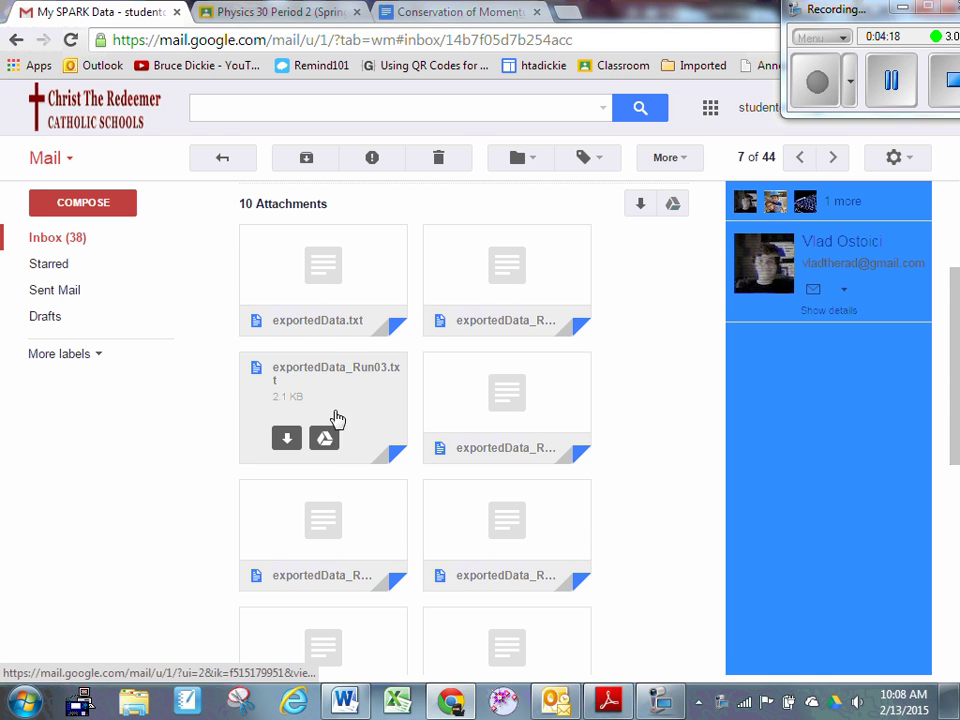
{"action": "mouse_move", "coordinate": [321, 311]}
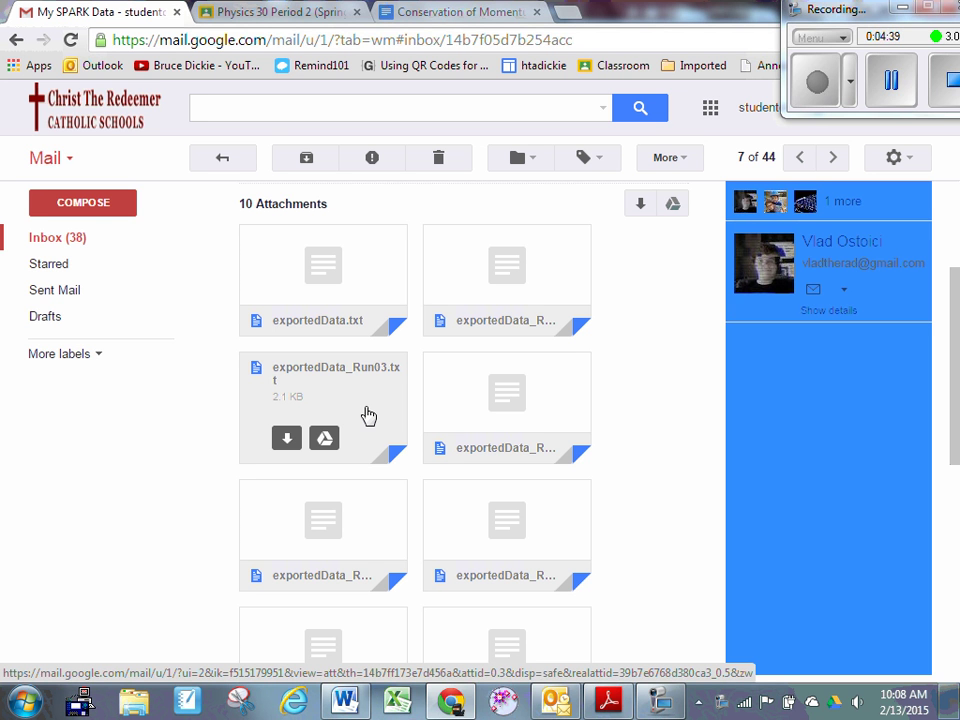
- Save the Run03 and Run04 data attachments to Drive in the AAAAA Data folder
{"action": "left_click", "coordinate": [326, 441]}
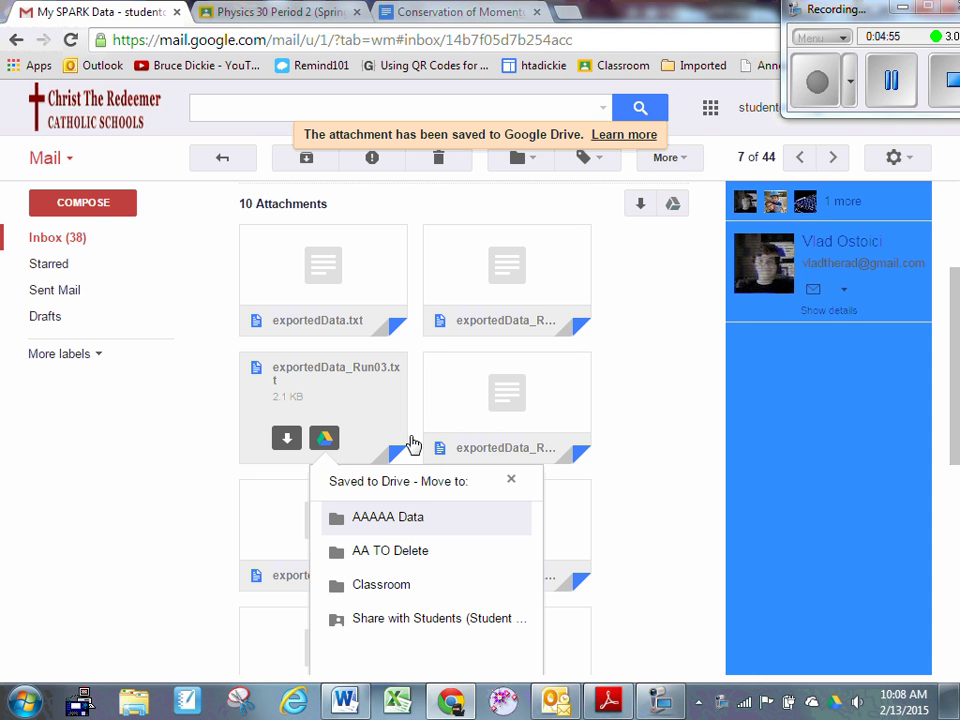
{"action": "left_click_drag", "start_coordinate": [958, 318], "coordinate": [958, 357]}
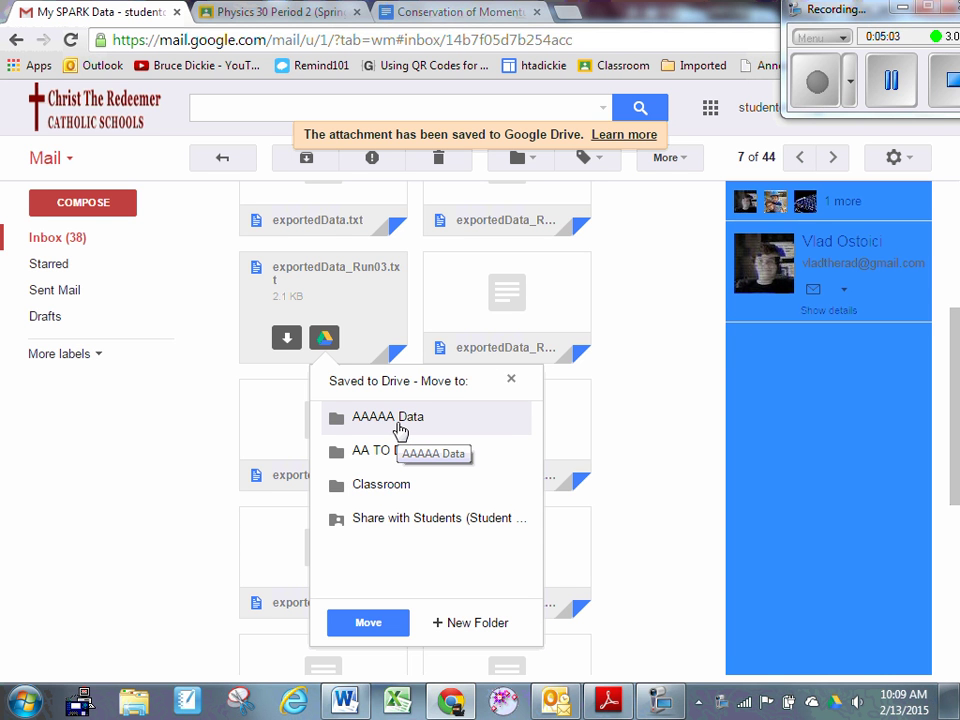
{"action": "left_click", "coordinate": [400, 426]}
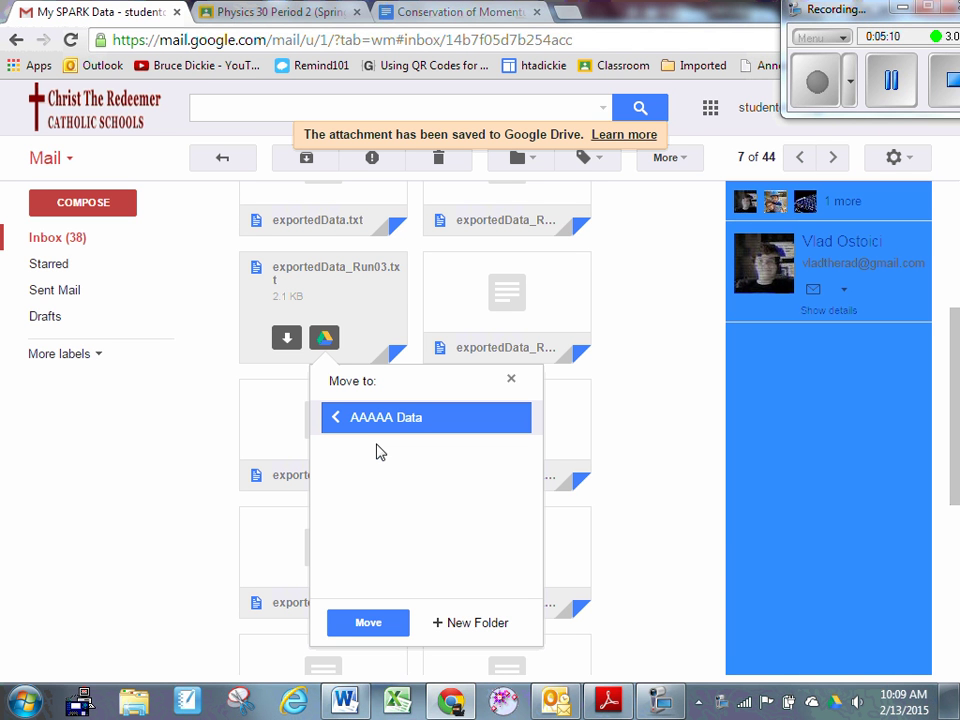
{"action": "left_click", "coordinate": [368, 623]}
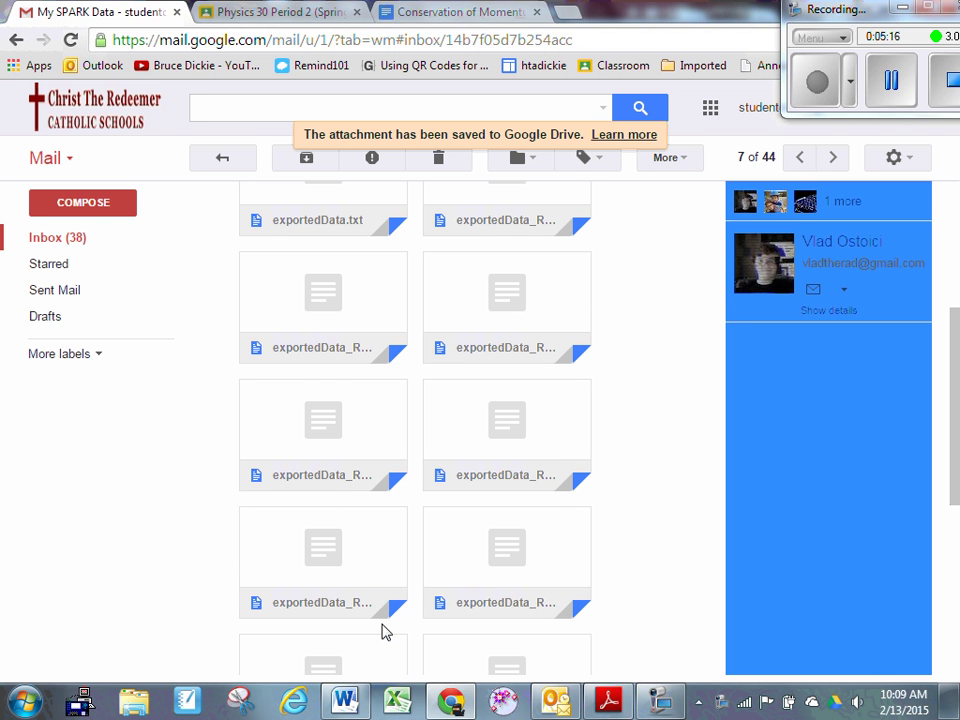
{"action": "mouse_move", "coordinate": [512, 371]}
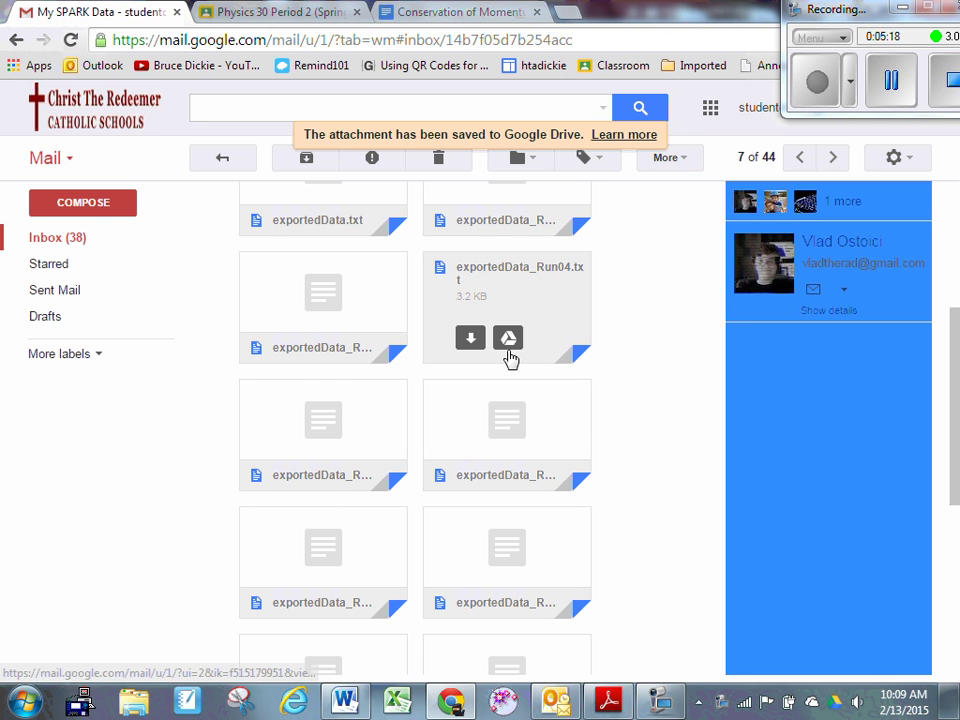
{"action": "left_click", "coordinate": [509, 340]}
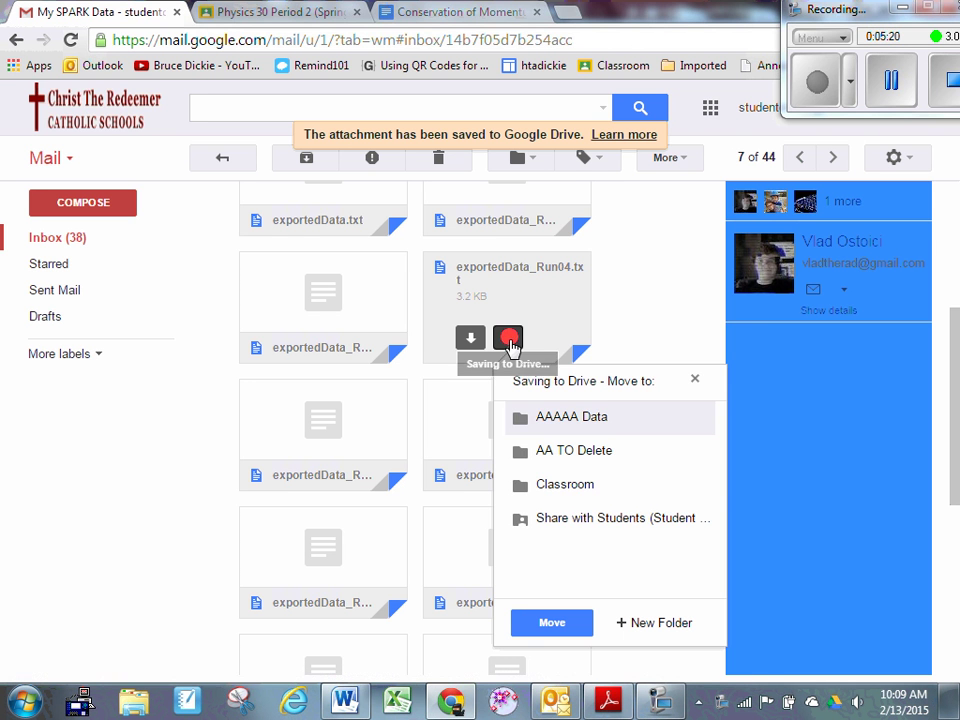
{"action": "left_click", "coordinate": [561, 418]}
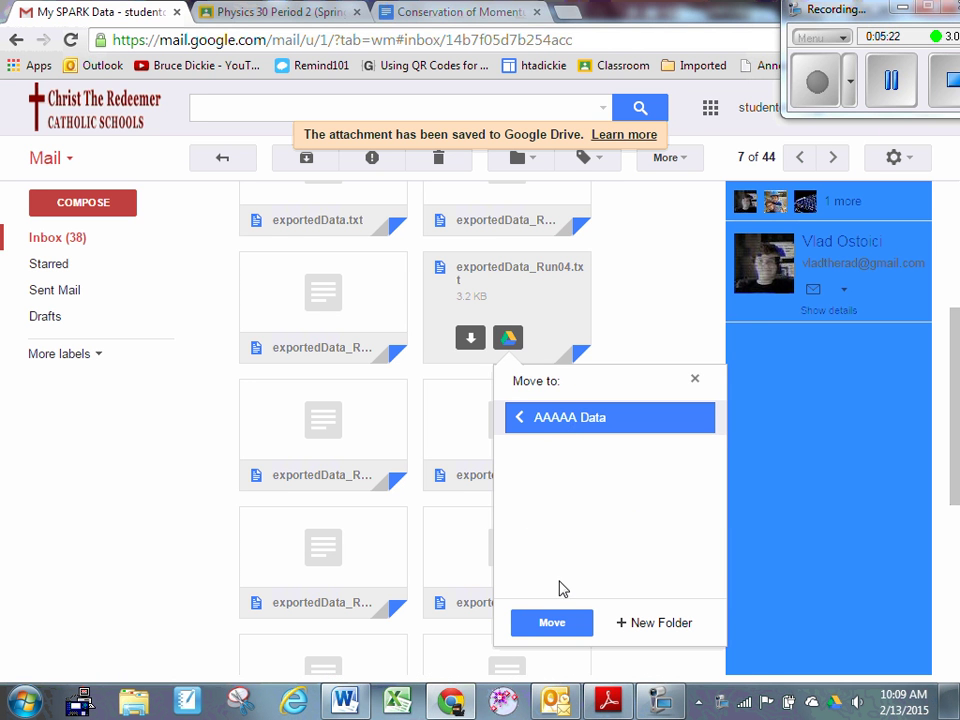
{"action": "left_click", "coordinate": [554, 624]}
- Open the Conservation of Momentum Lab assignment in Google Classroom
{"action": "mouse_move", "coordinate": [549, 626]}
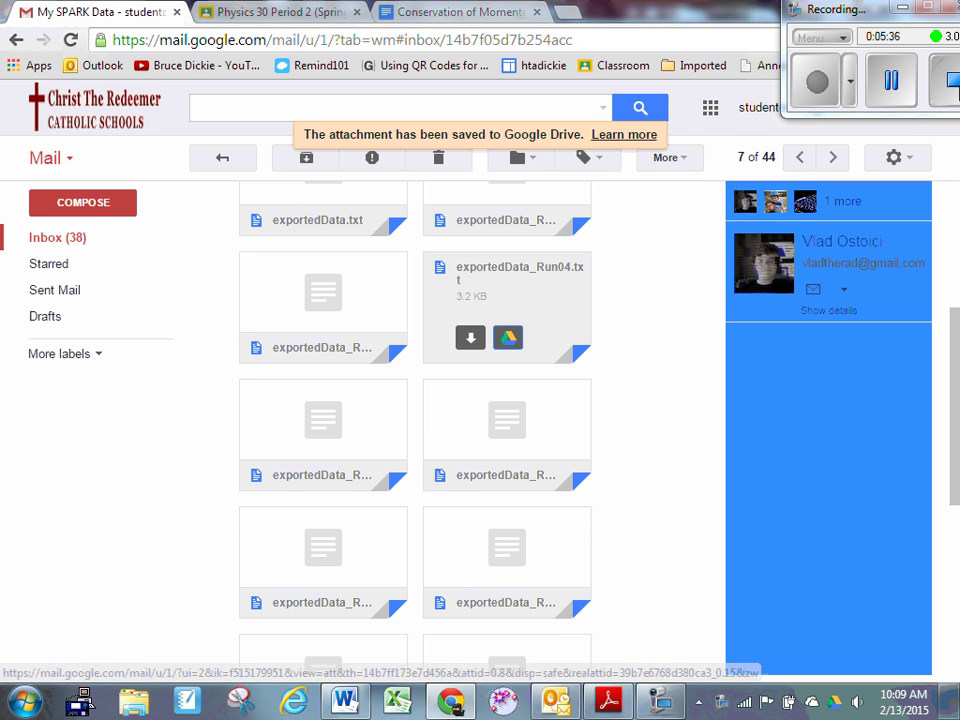
{"action": "left_click", "coordinate": [272, 16]}
{"action": "left_click", "coordinate": [424, 414]}
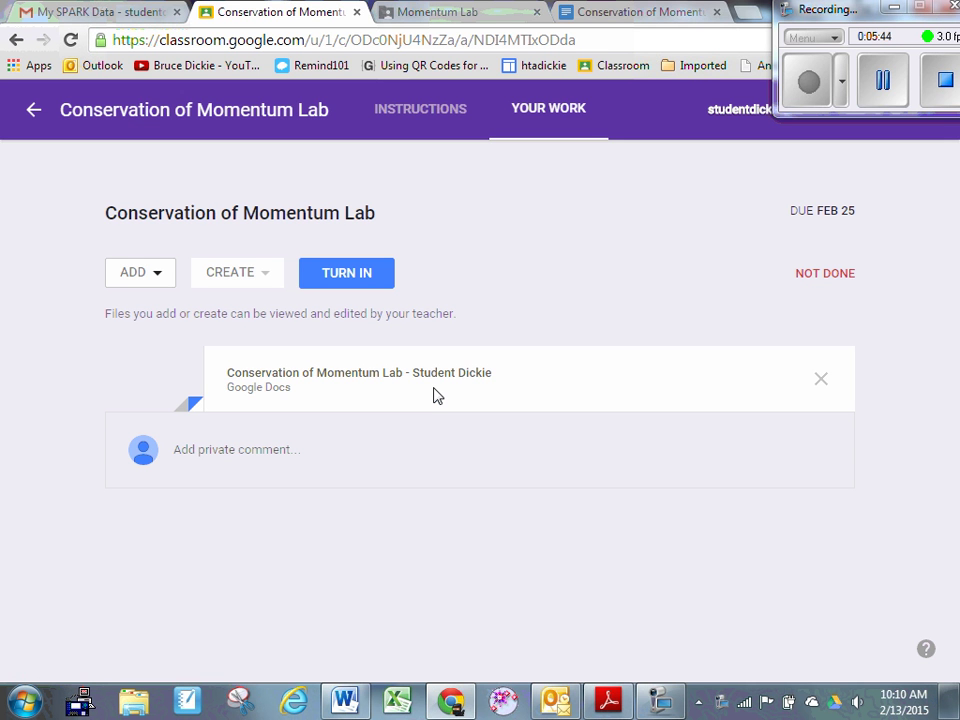
- Create a Spreadsheet from the lab assignment's CREATE menu and open the new Sheets file
{"action": "left_click", "coordinate": [262, 273]}
{"action": "left_click", "coordinate": [274, 381]}
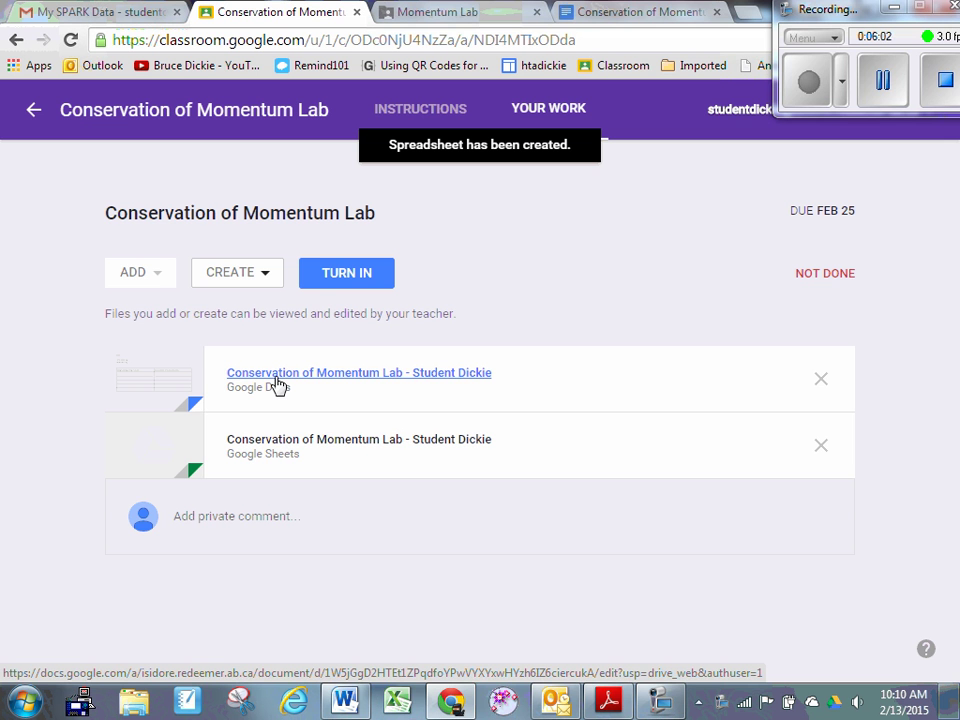
{"action": "left_click", "coordinate": [268, 284]}
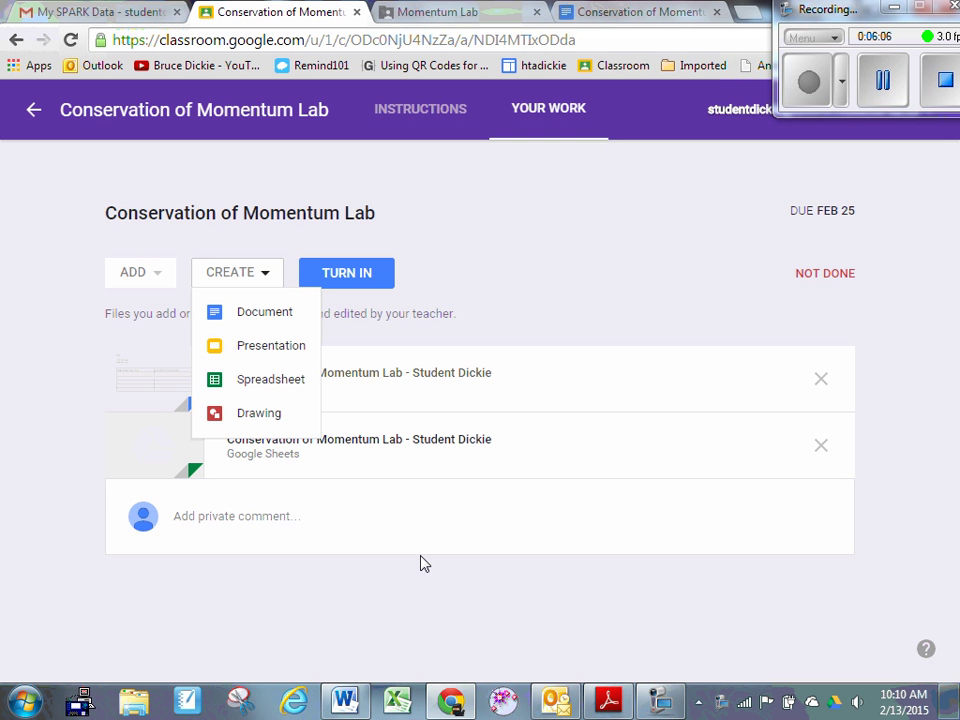
{"action": "left_click", "coordinate": [349, 439]}
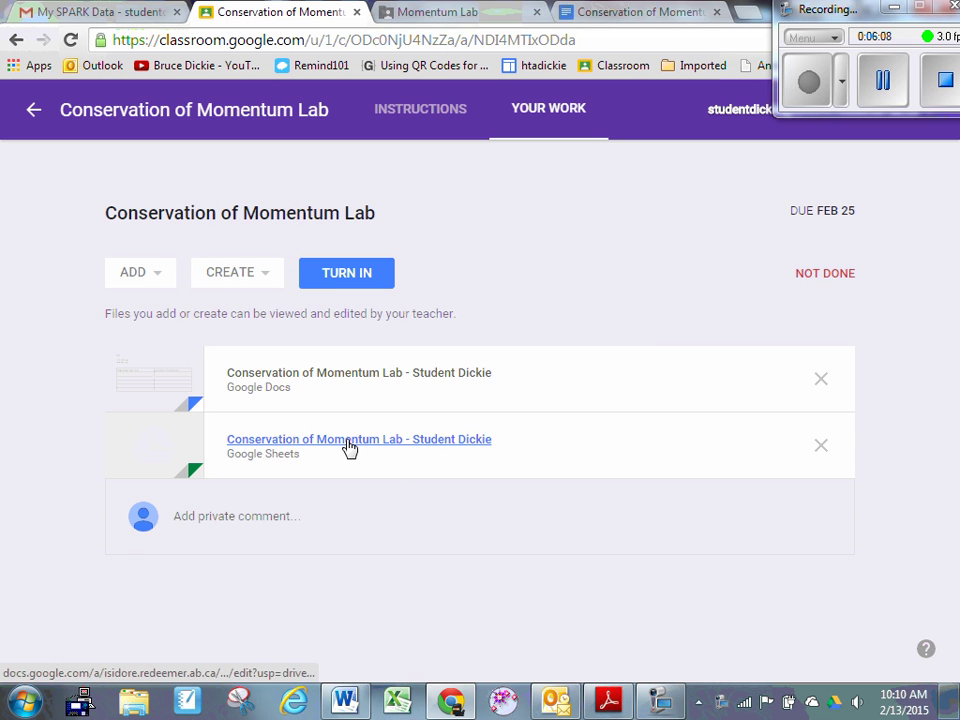
{"action": "left_click", "coordinate": [349, 448]}
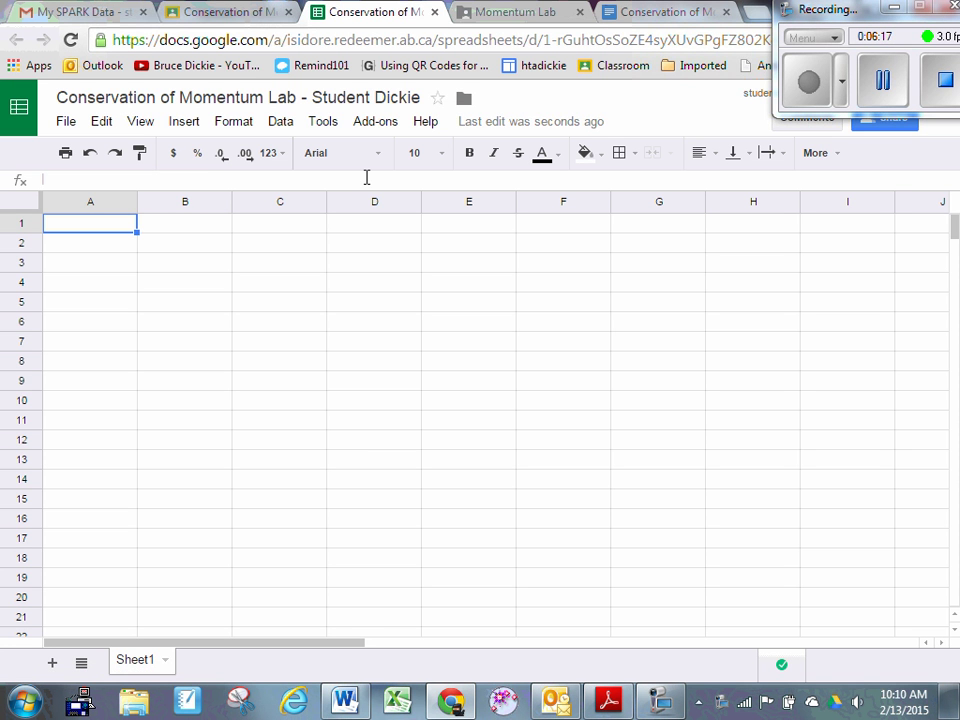
- Append 'TRIAL 3' to the end of the spreadsheet's existing title
{"action": "left_click", "coordinate": [373, 105]}
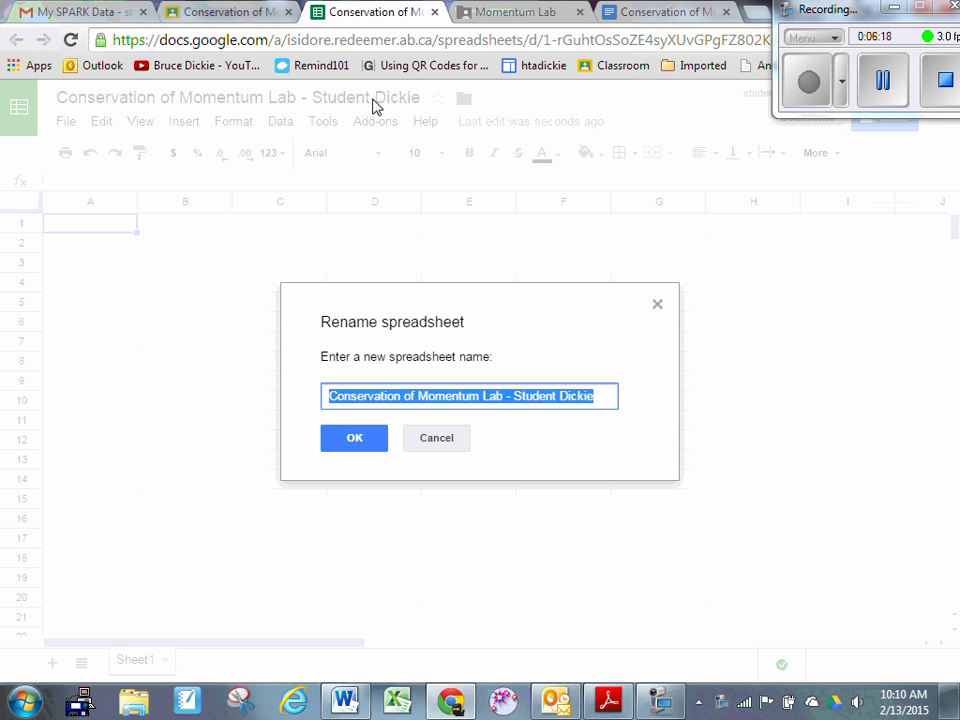
{"action": "left_click", "coordinate": [607, 397]}
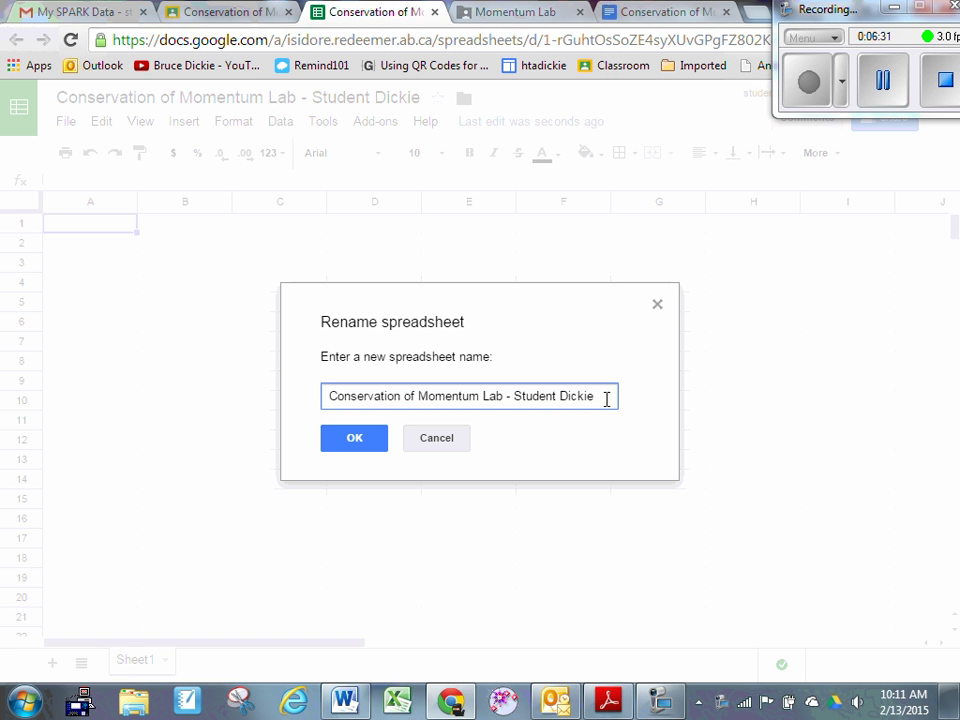
{"action": "type", "text": "TRIAL"}
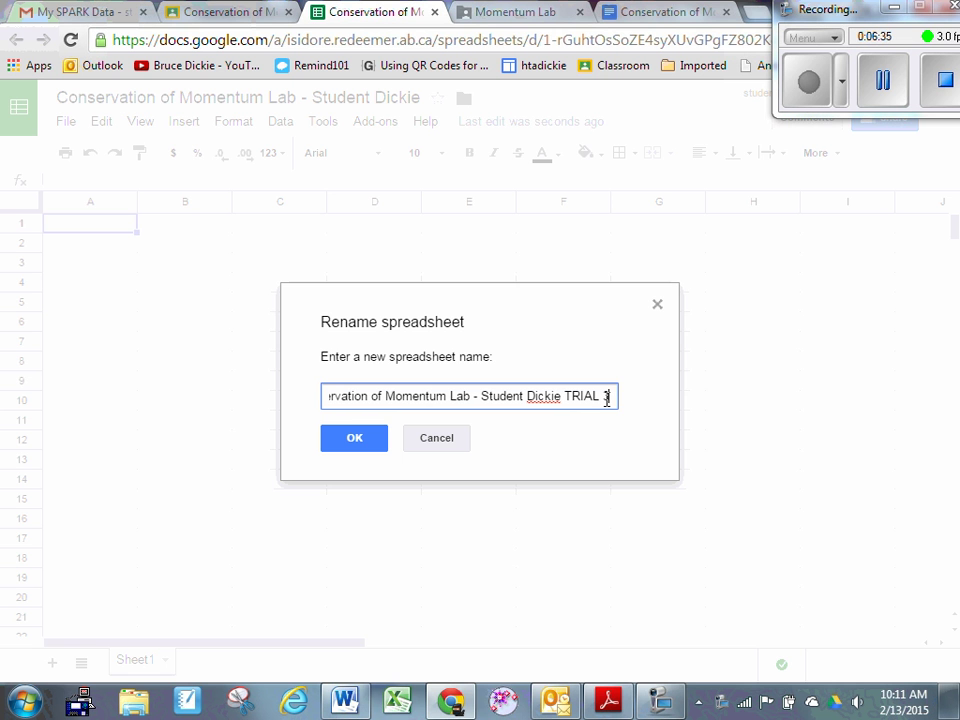
{"action": "type", "text": " 3"}
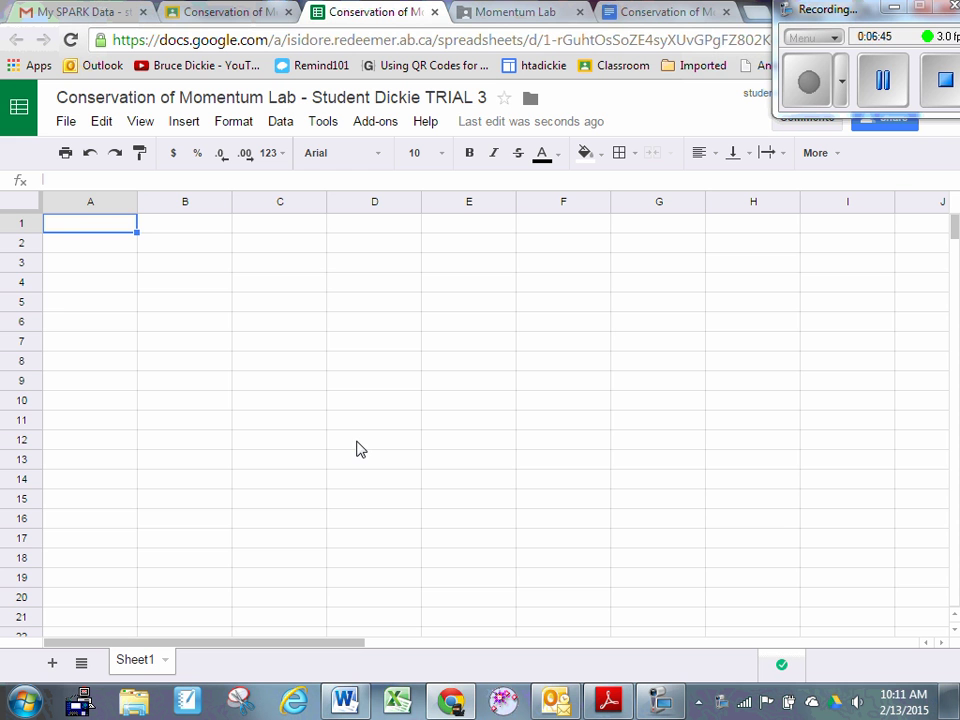
- Import exportedData_Run03.txt from the AAAAA Data folder, appending rows to the current sheet
{"action": "left_click", "coordinate": [66, 124]}
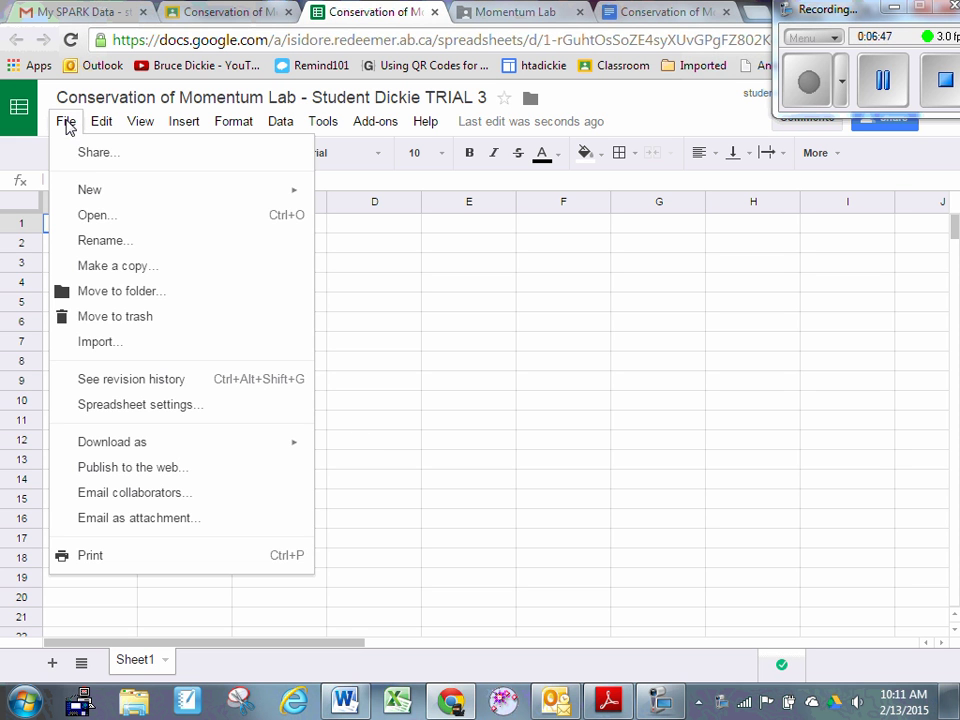
{"action": "left_click", "coordinate": [120, 345]}
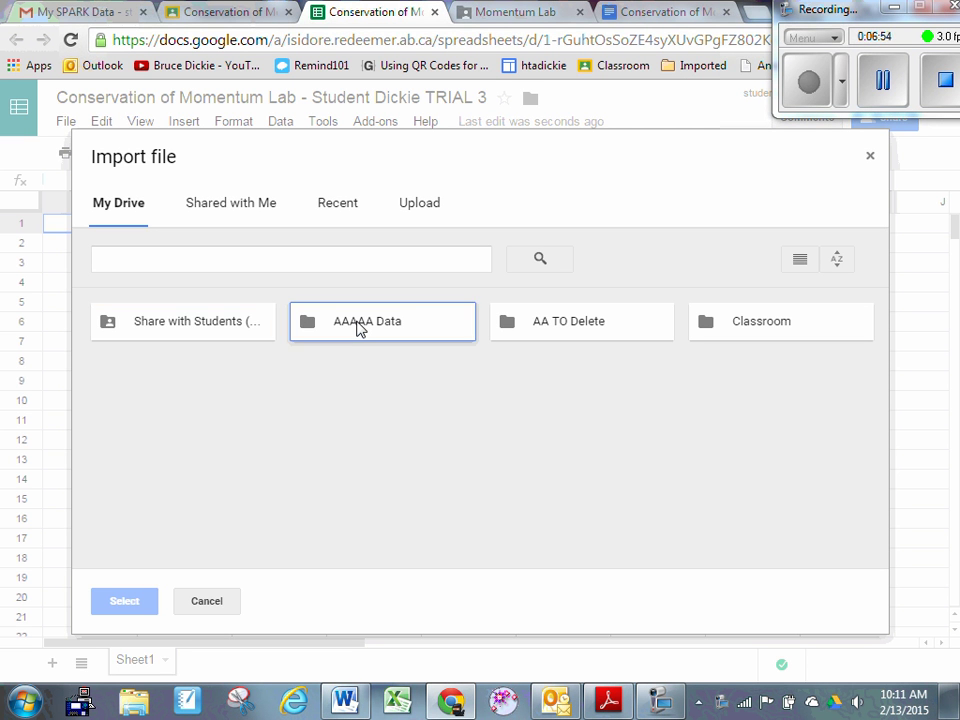
{"action": "double_click", "coordinate": [360, 330]}
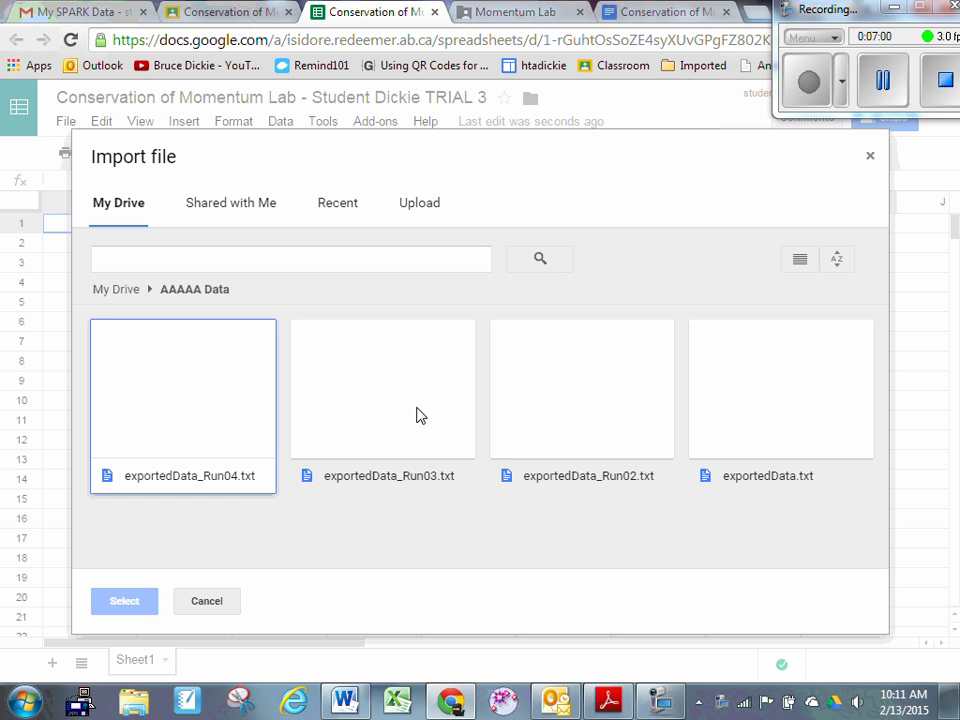
{"action": "left_click", "coordinate": [415, 446]}
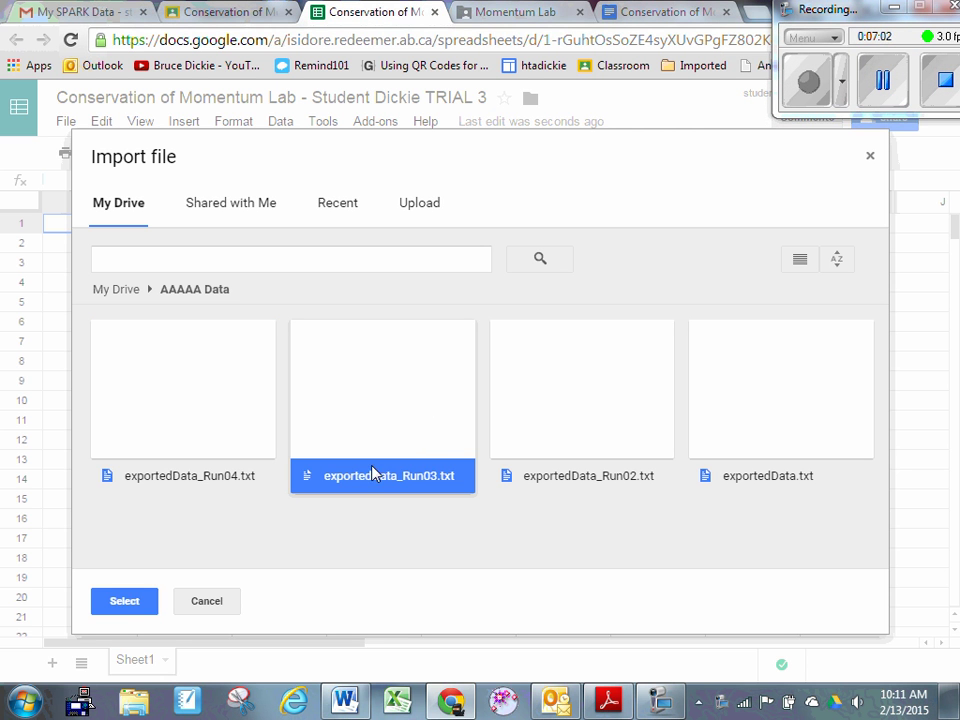
{"action": "left_click", "coordinate": [125, 601]}
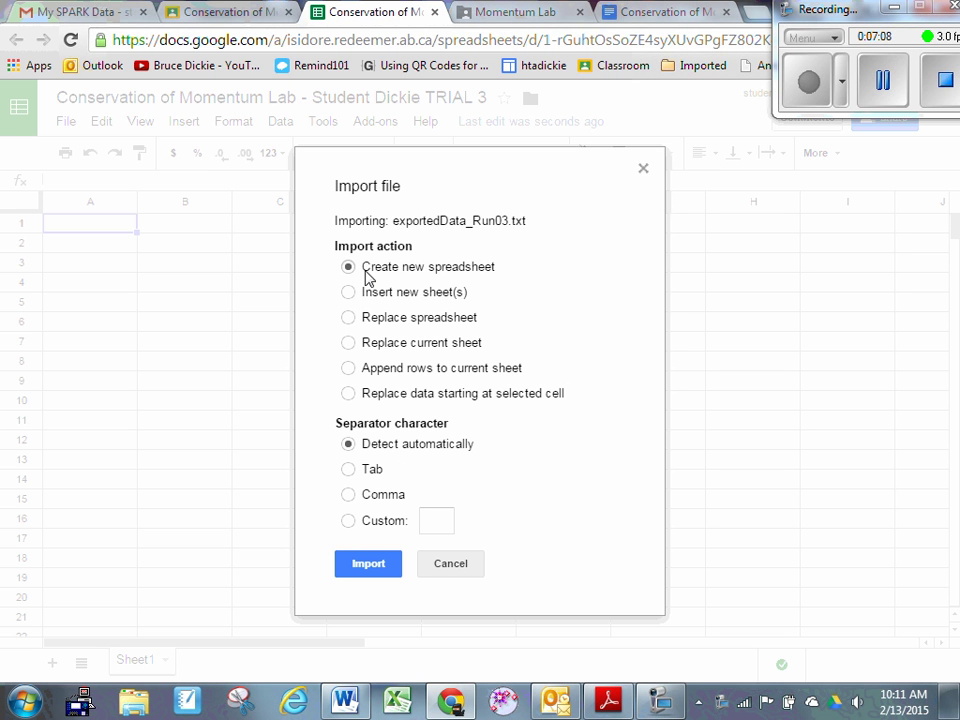
{"action": "left_click", "coordinate": [352, 369]}
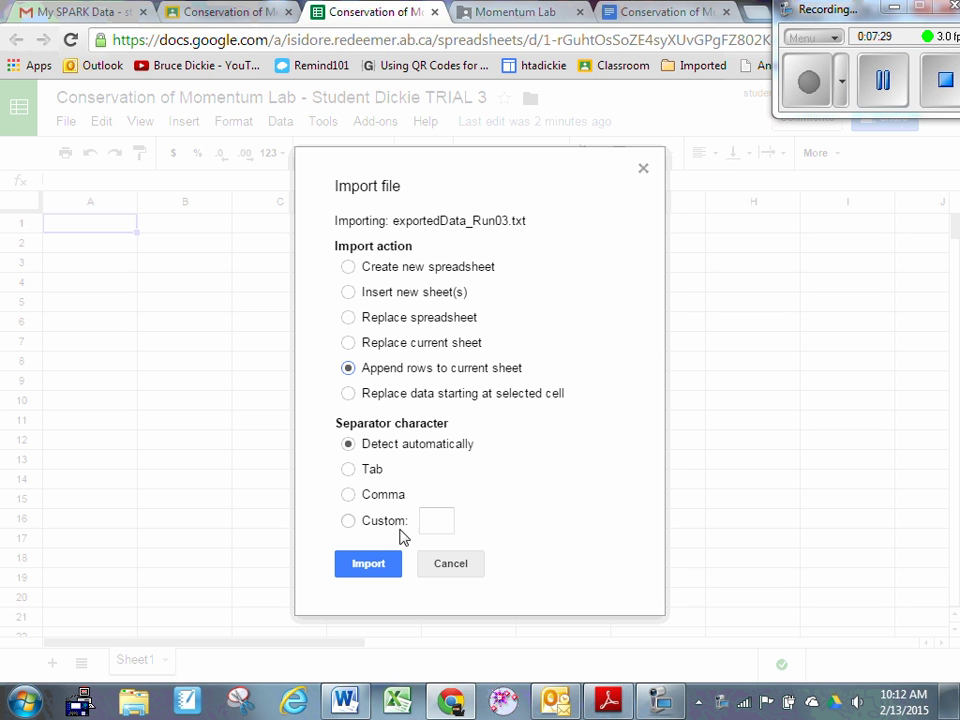
{"action": "left_click", "coordinate": [383, 562]}
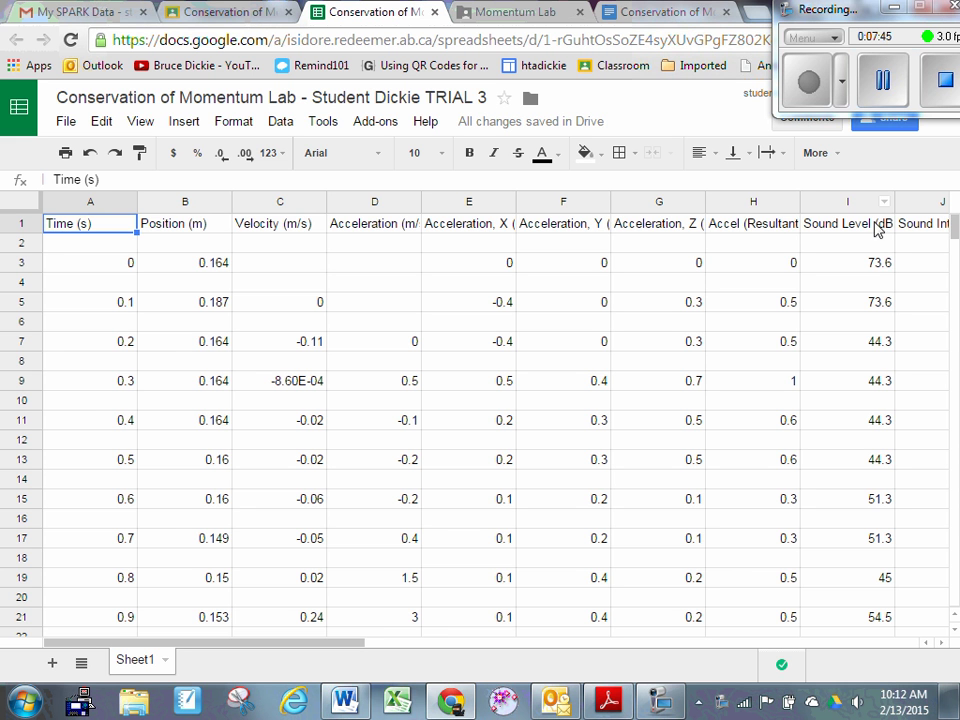
- Clear columns C through M so only Time and Position remain
{"action": "left_click_drag", "start_coordinate": [354, 643], "coordinate": [214, 637]}
{"action": "left_click_drag", "start_coordinate": [316, 200], "coordinate": [843, 234]}
{"action": "key", "text": "Delete"}
{"action": "left_click", "coordinate": [331, 286]}
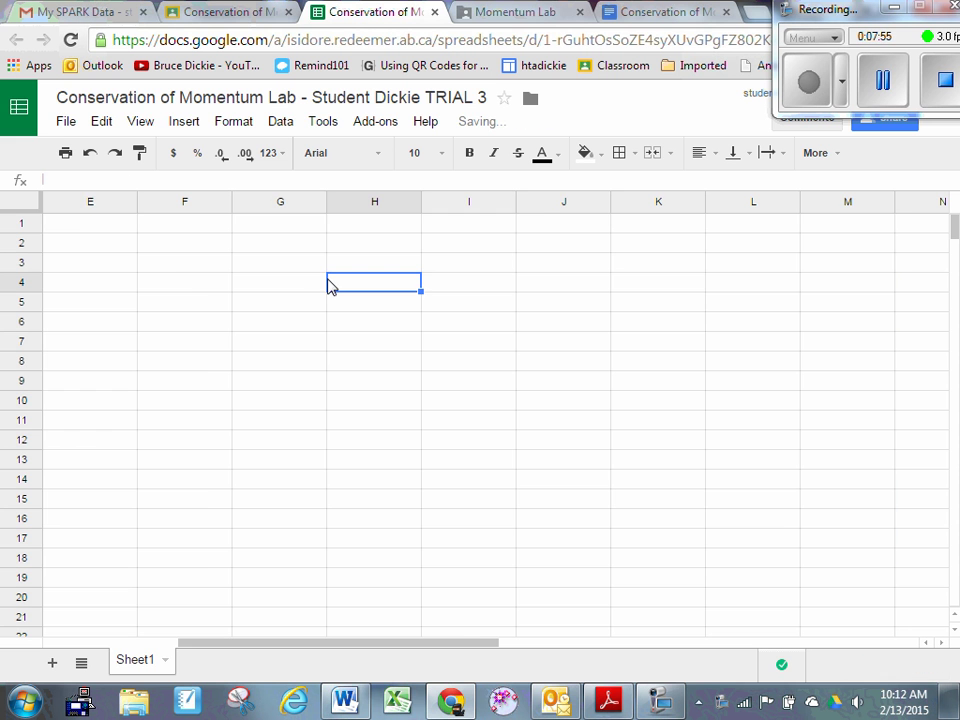
{"action": "key", "text": "Home"}
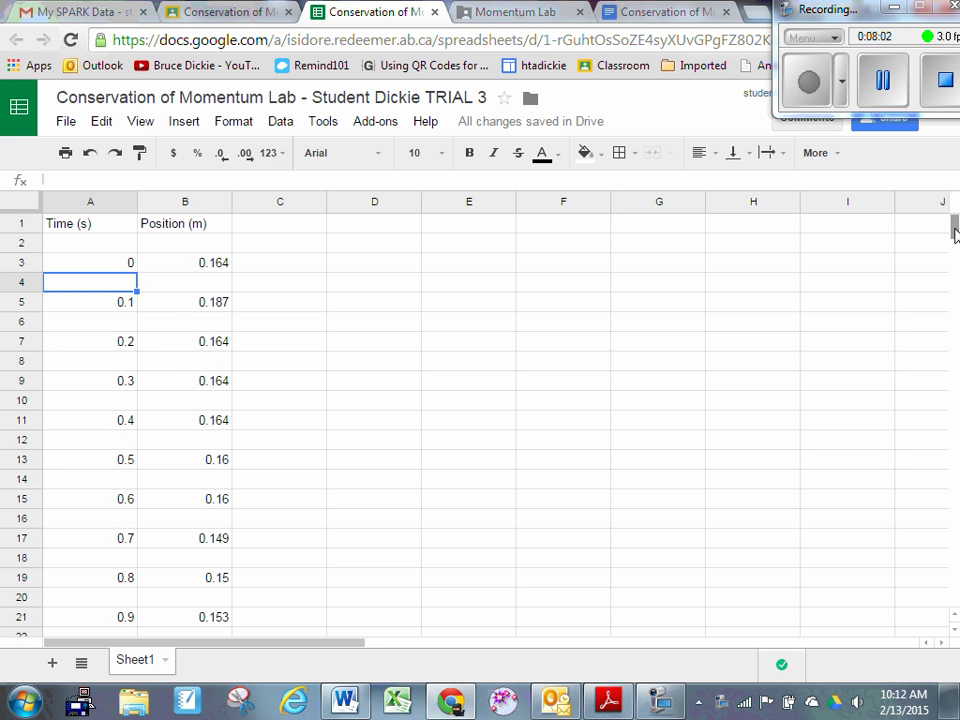
- Clear the leftover time values in A67:B86 that have no position, then return to the top
{"action": "scroll", "coordinate": [954, 288], "scroll_direction": "down", "scroll_amount": 6}
{"action": "mouse_move", "coordinate": [954, 250]}
{"action": "left_mouse_down"}
{"action": "mouse_move", "coordinate": [954, 261]}
{"action": "mouse_move", "coordinate": [954, 253]}
{"action": "left_mouse_up"}
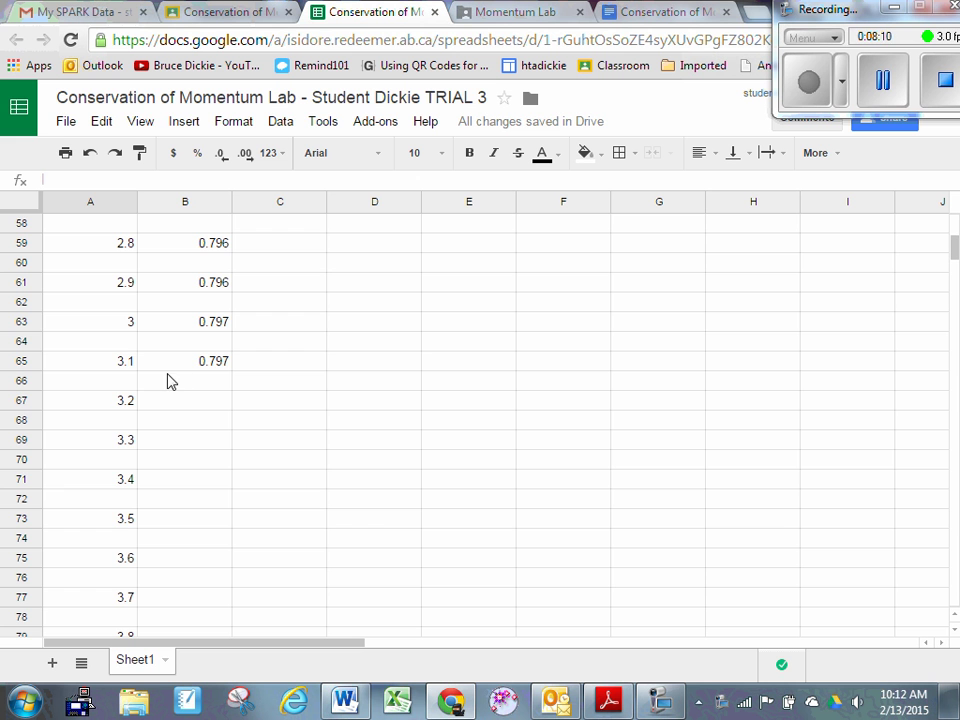
{"action": "left_click", "coordinate": [123, 403]}
{"action": "left_click_drag", "start_coordinate": [125, 410], "coordinate": [213, 544]}
{"action": "key", "text": "Delete"}
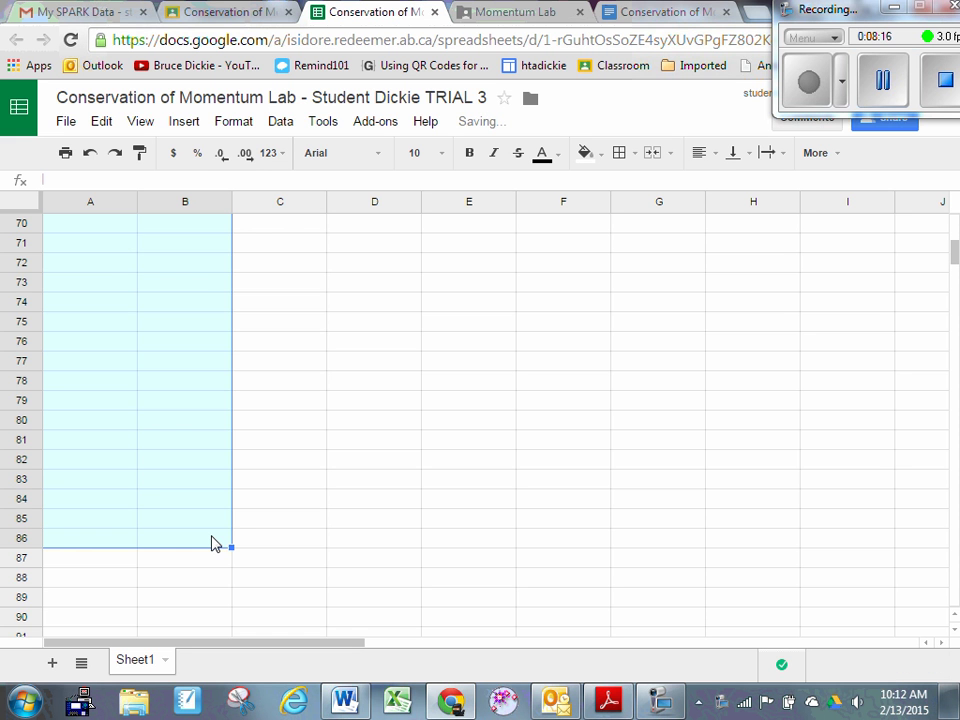
{"action": "scroll", "coordinate": [800, 310], "scroll_direction": "up", "scroll_amount": 4}
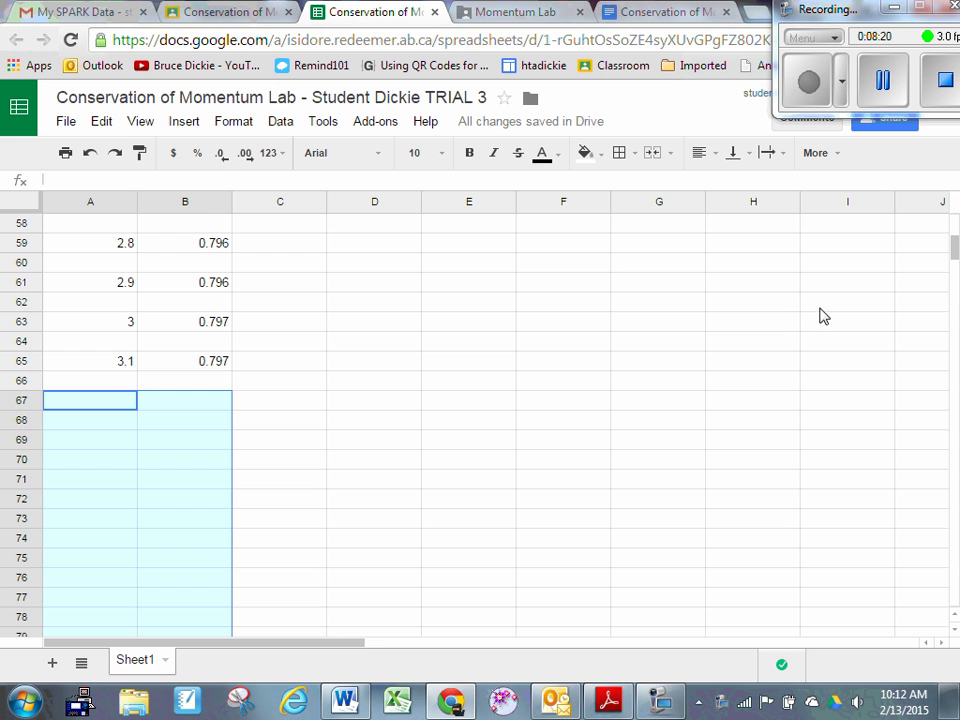
{"action": "scroll", "coordinate": [900, 300], "scroll_direction": "up", "scroll_amount": 3}
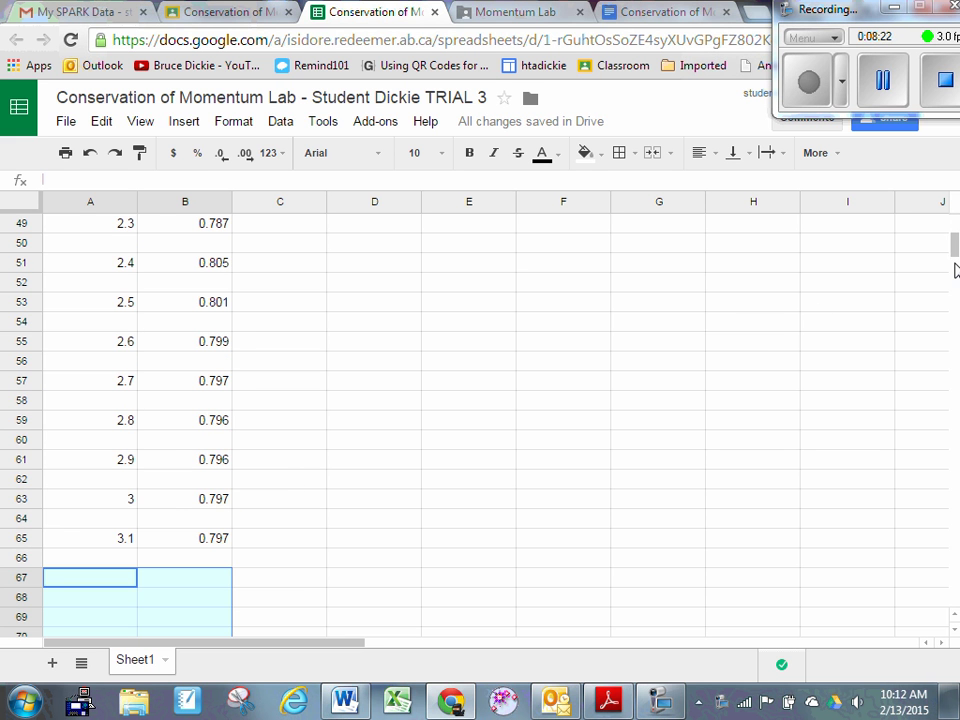
{"action": "scroll", "coordinate": [698, 302], "scroll_direction": "up", "scroll_amount": 14}
{"action": "scroll", "coordinate": [698, 302], "scroll_direction": "up", "scroll_amount": 3}
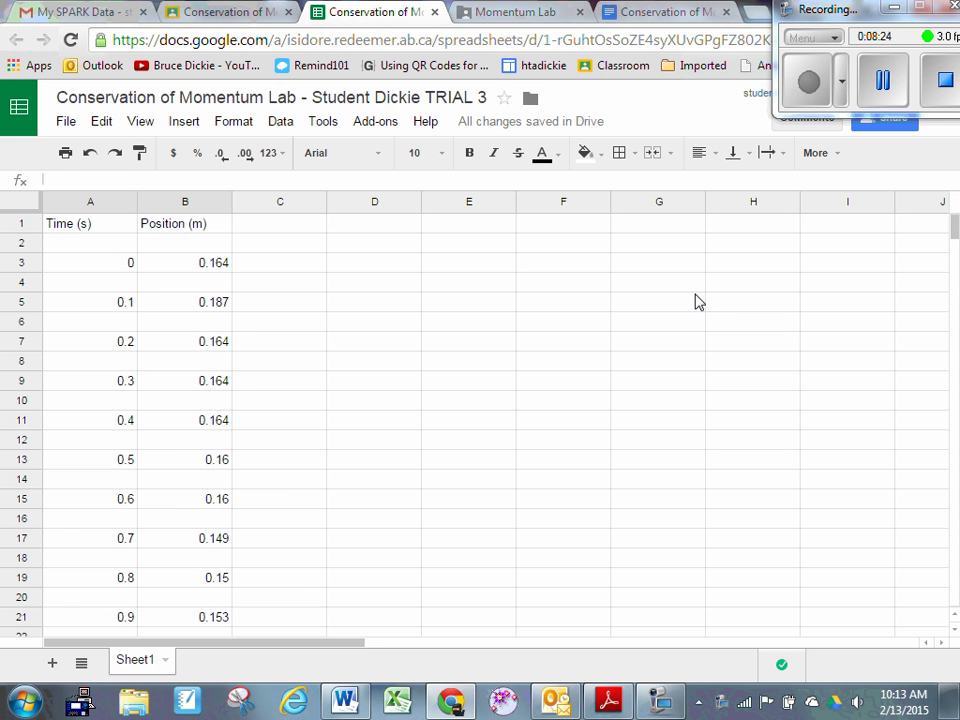
- Insert a plain Scatter chart of Position versus Time from A1:B65
{"action": "left_click", "coordinate": [880, 80]}
{"action": "left_click", "coordinate": [815, 80]}
{"action": "left_click_drag", "start_coordinate": [88, 223], "coordinate": [193, 489]}
{"action": "left_click", "coordinate": [184, 123]}
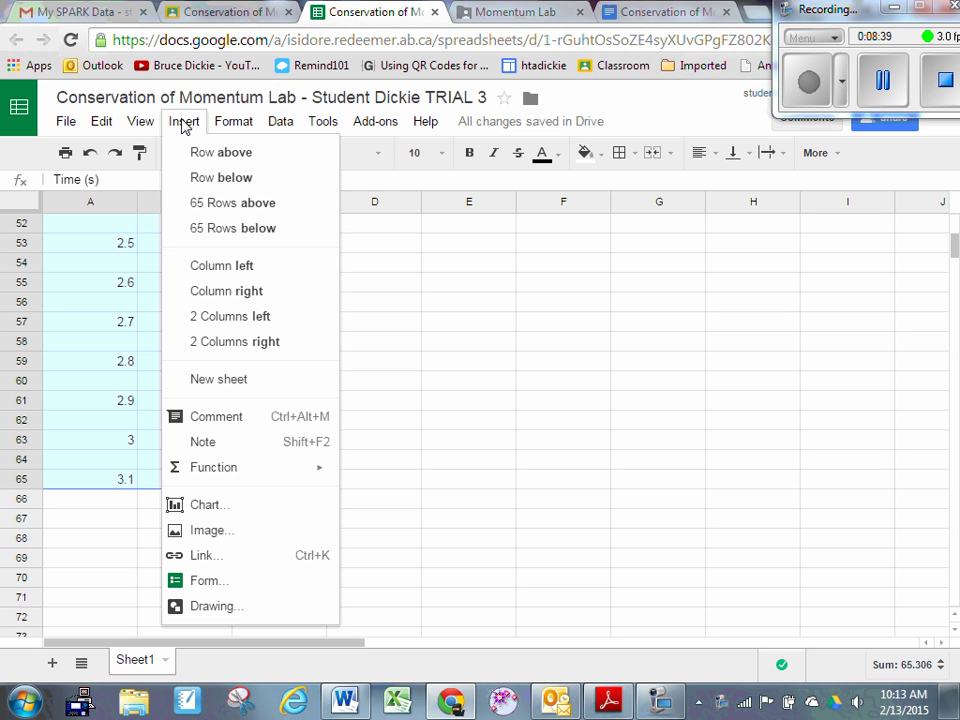
{"action": "left_click", "coordinate": [221, 504]}
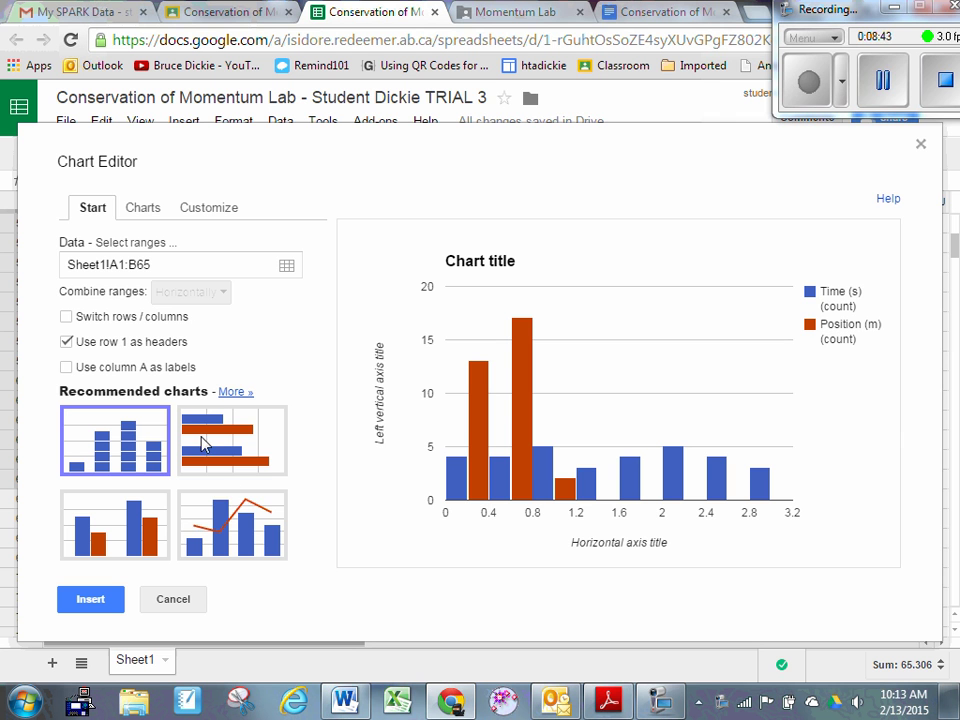
{"action": "left_click", "coordinate": [137, 214]}
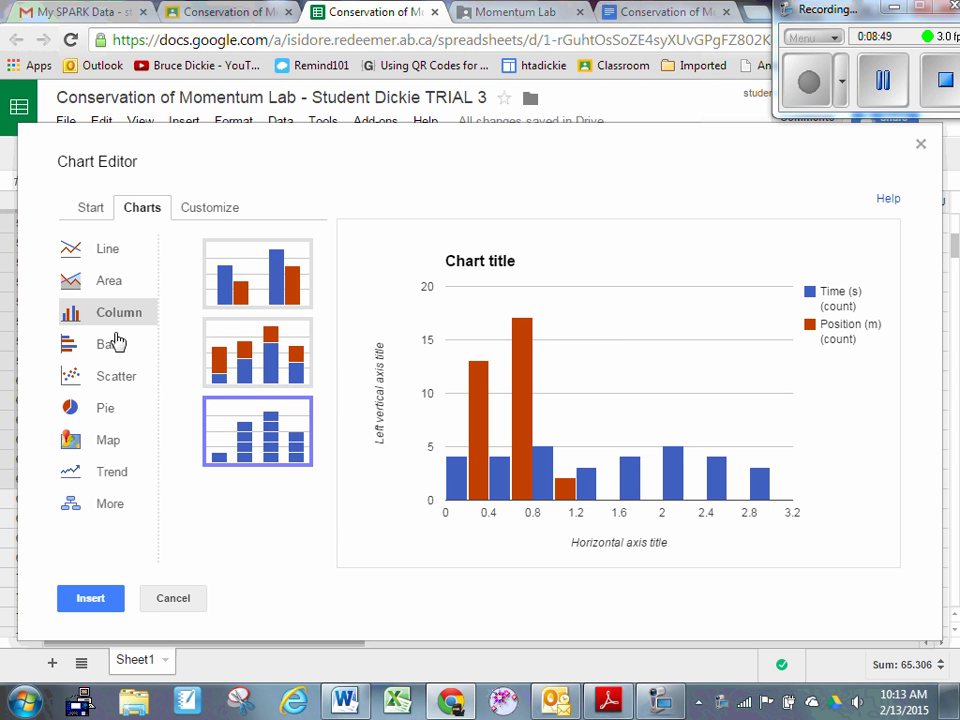
{"action": "left_click", "coordinate": [117, 378]}
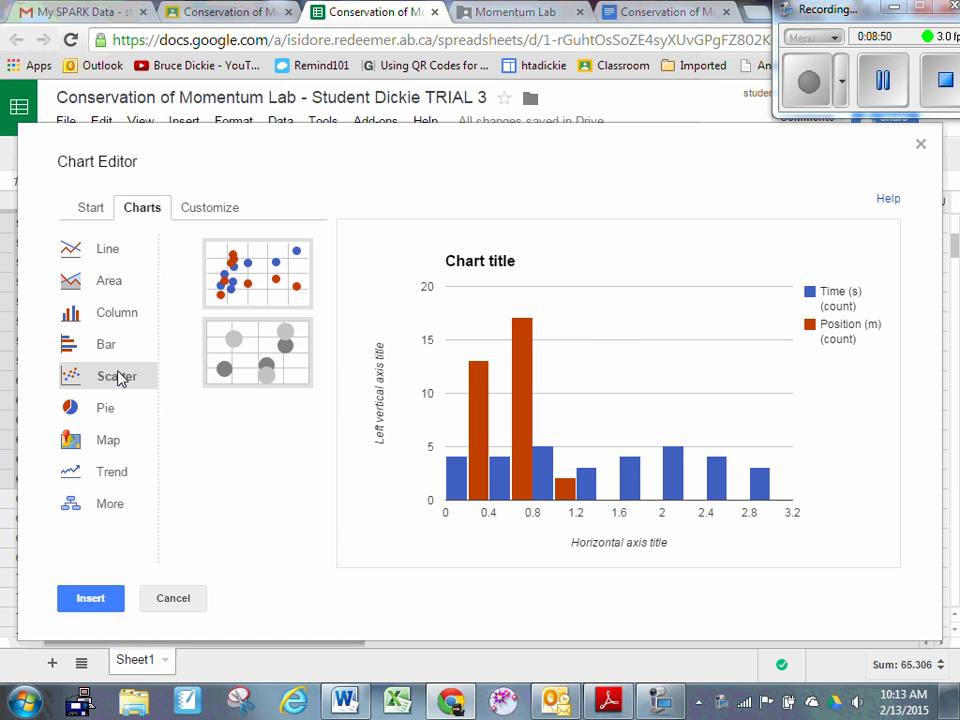
{"action": "left_click", "coordinate": [255, 285]}
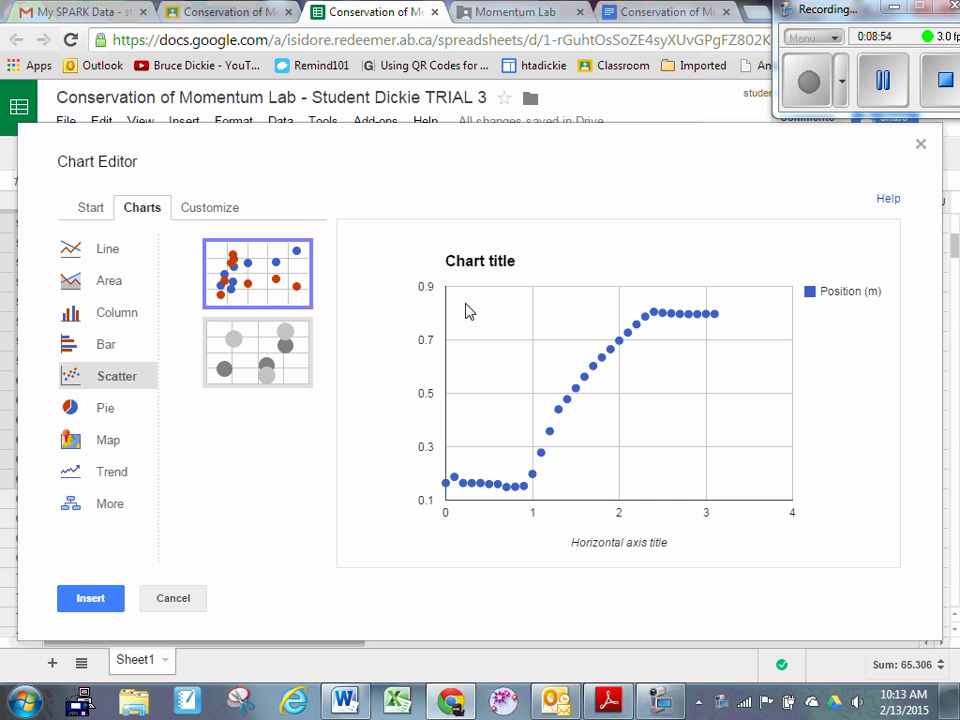
{"action": "left_click", "coordinate": [78, 597]}
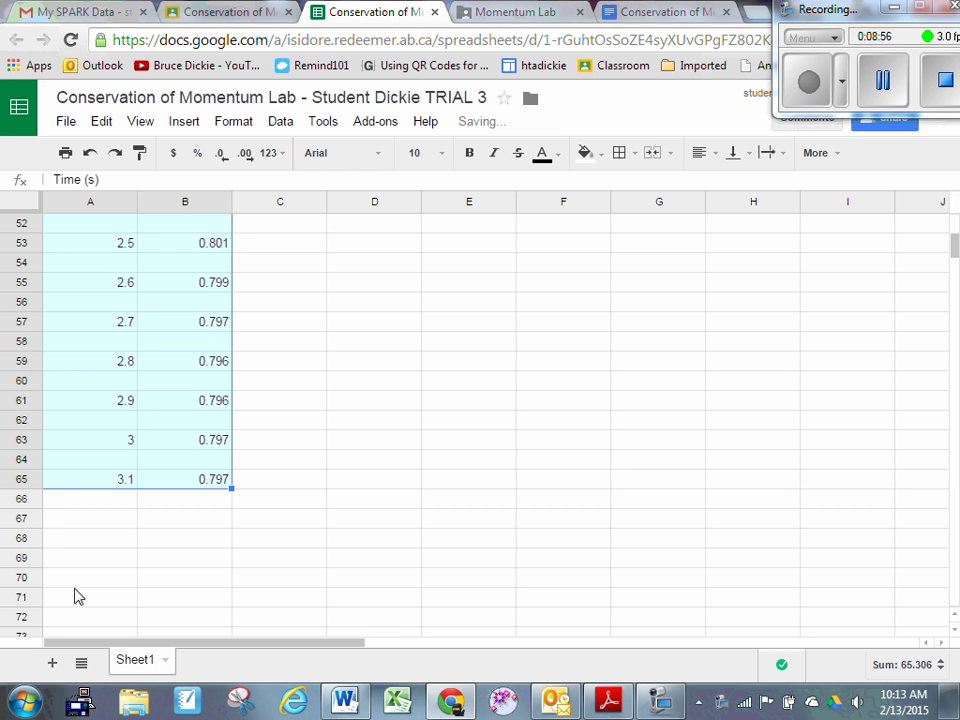
{"action": "left_click_drag", "start_coordinate": [955, 250], "coordinate": [955, 222]}
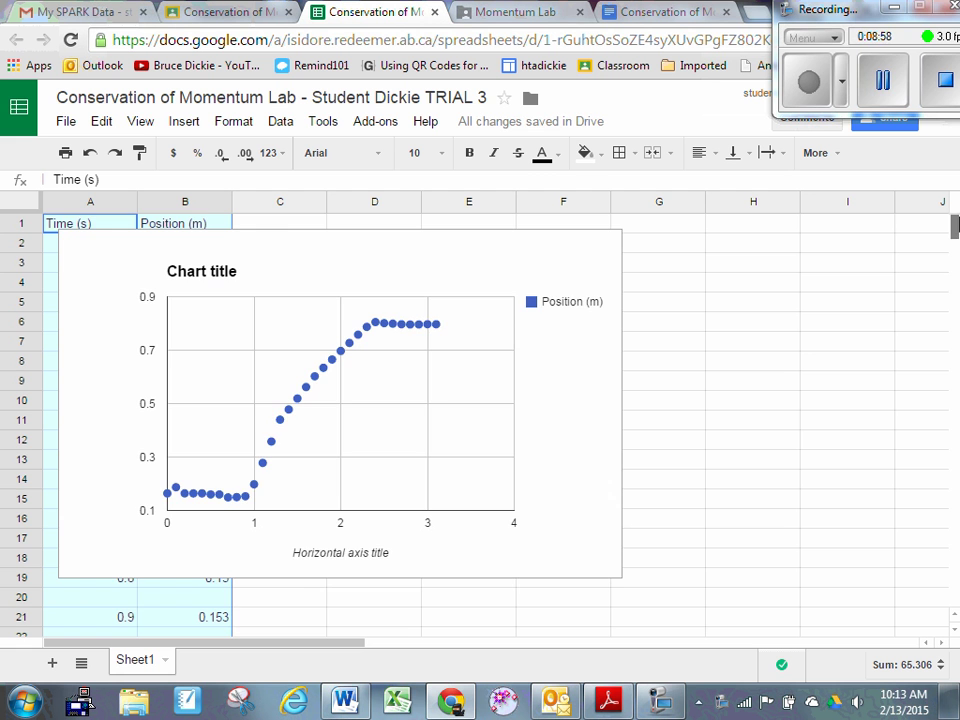
{"action": "left_click", "coordinate": [461, 246]}
- Drag the scatter chart from over columns A–D to around columns D–H, clear of the data
{"action": "left_click_drag", "start_coordinate": [446, 233], "coordinate": [711, 240]}
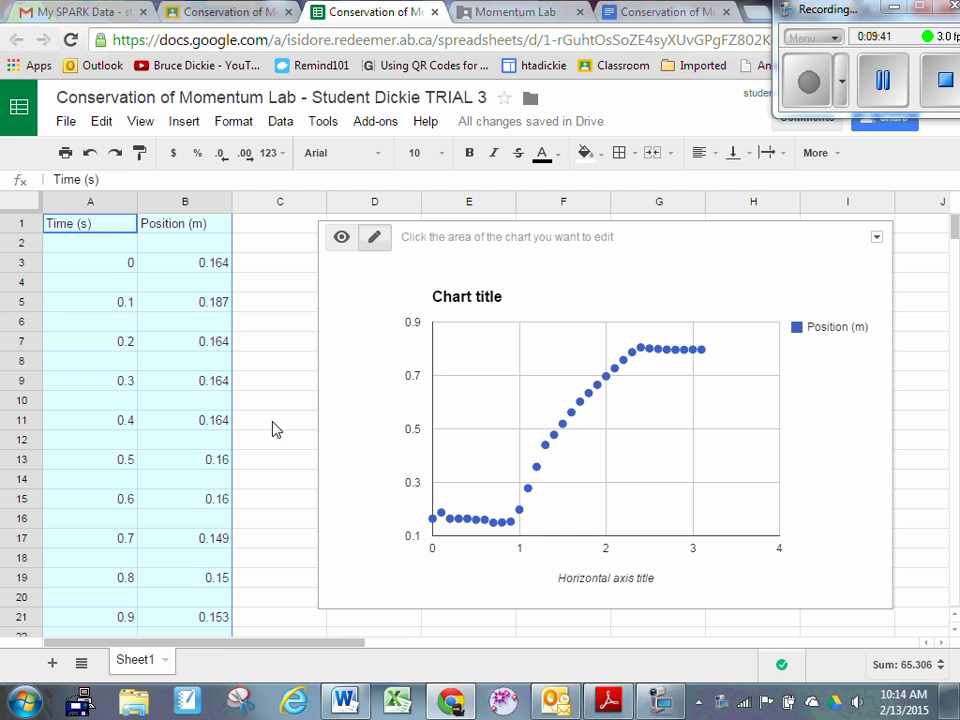
- Clear A3:B21 (before 1 s) and A51:B65 (after 2.3 s), leaving only the rising readings
{"action": "left_click_drag", "start_coordinate": [124, 270], "coordinate": [210, 618]}
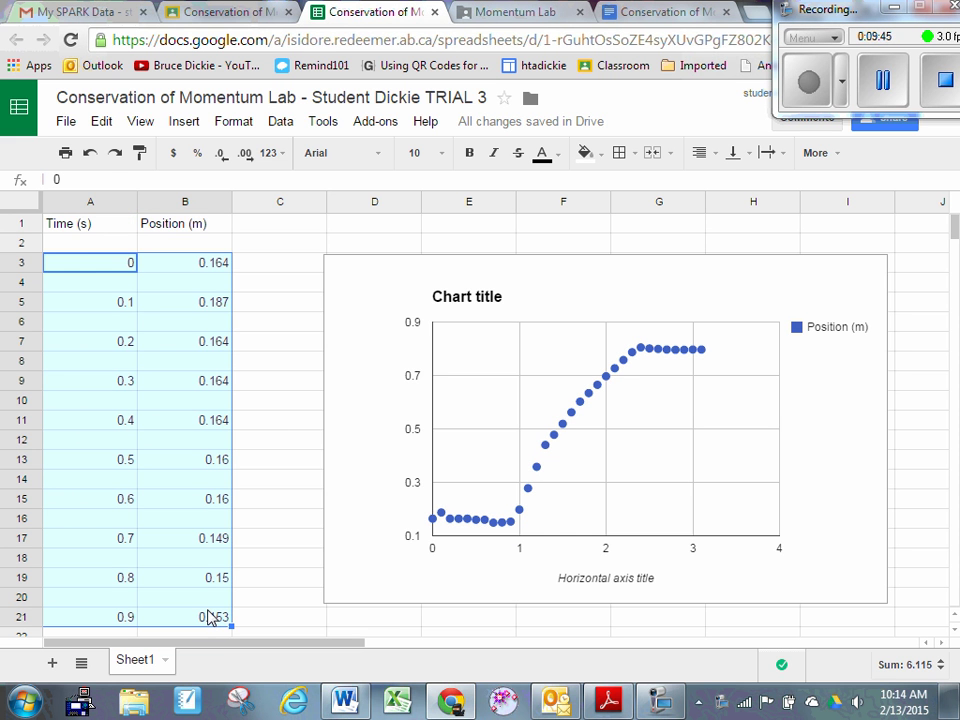
{"action": "key", "text": "Delete"}
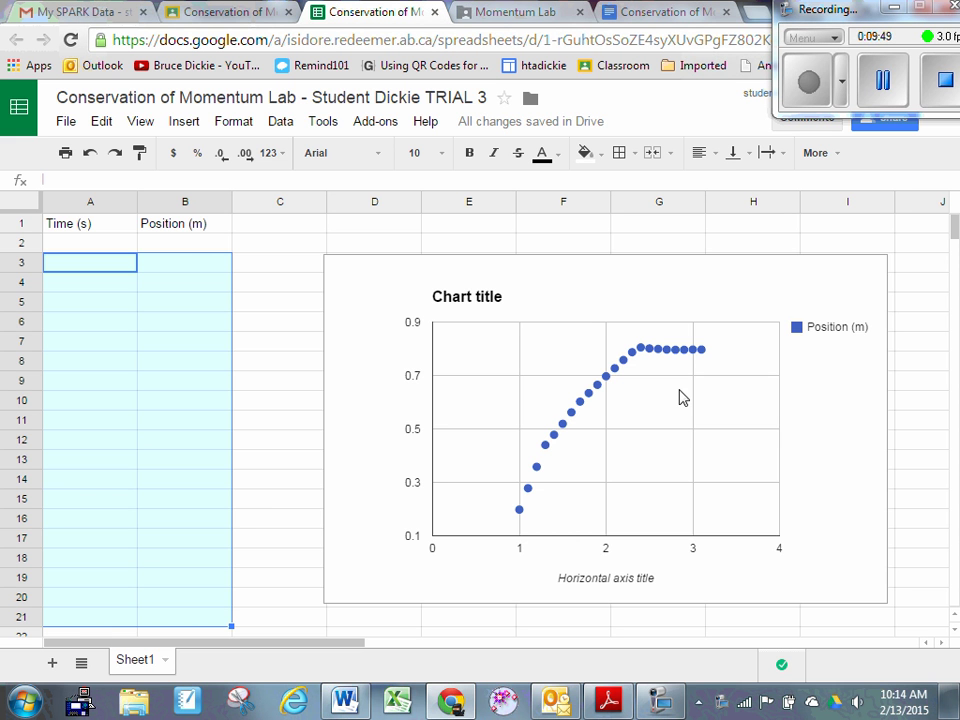
{"action": "scroll", "coordinate": [658, 454], "scroll_direction": "down", "scroll_amount": 2}
{"action": "scroll", "coordinate": [613, 476], "scroll_direction": "up", "scroll_amount": 1}
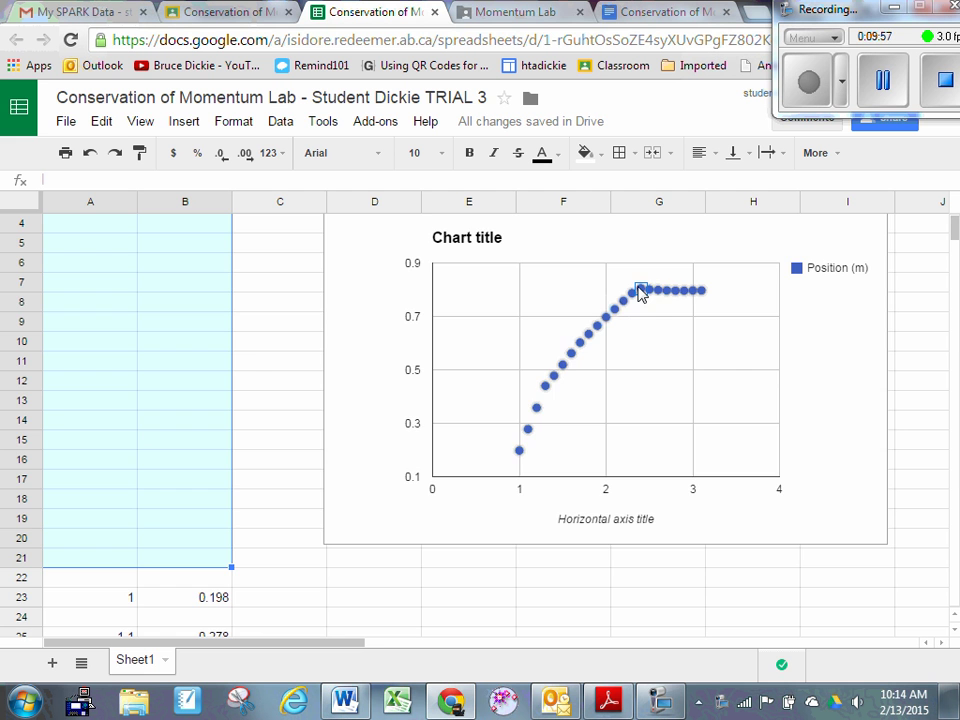
{"action": "scroll", "coordinate": [250, 378], "scroll_direction": "down", "scroll_amount": 10}
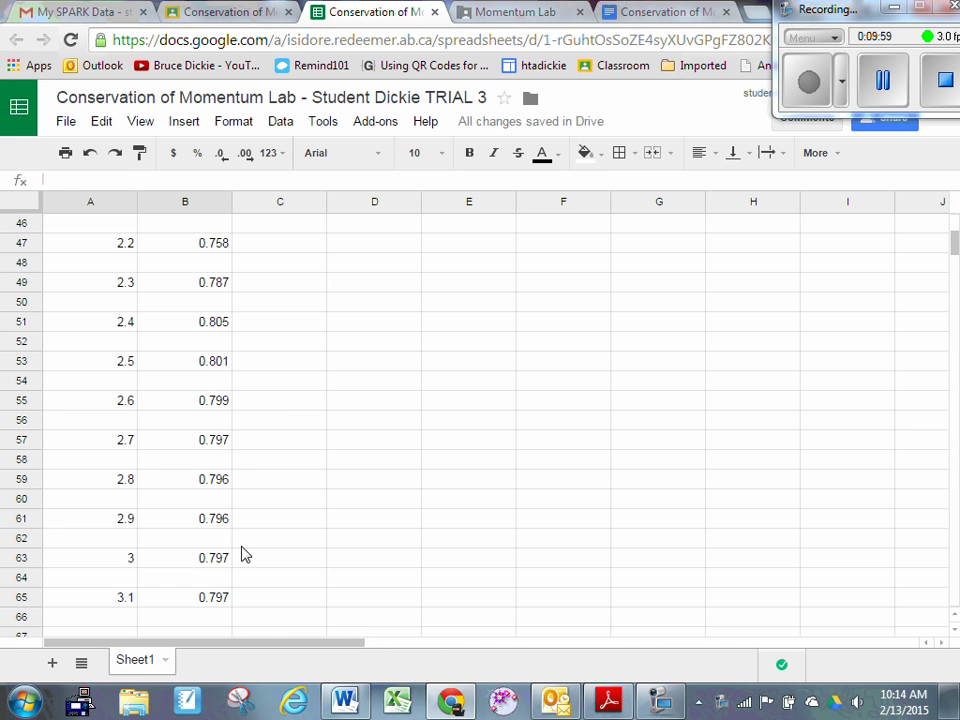
{"action": "left_click_drag", "start_coordinate": [120, 321], "coordinate": [203, 598]}
{"action": "key", "text": "Delete"}
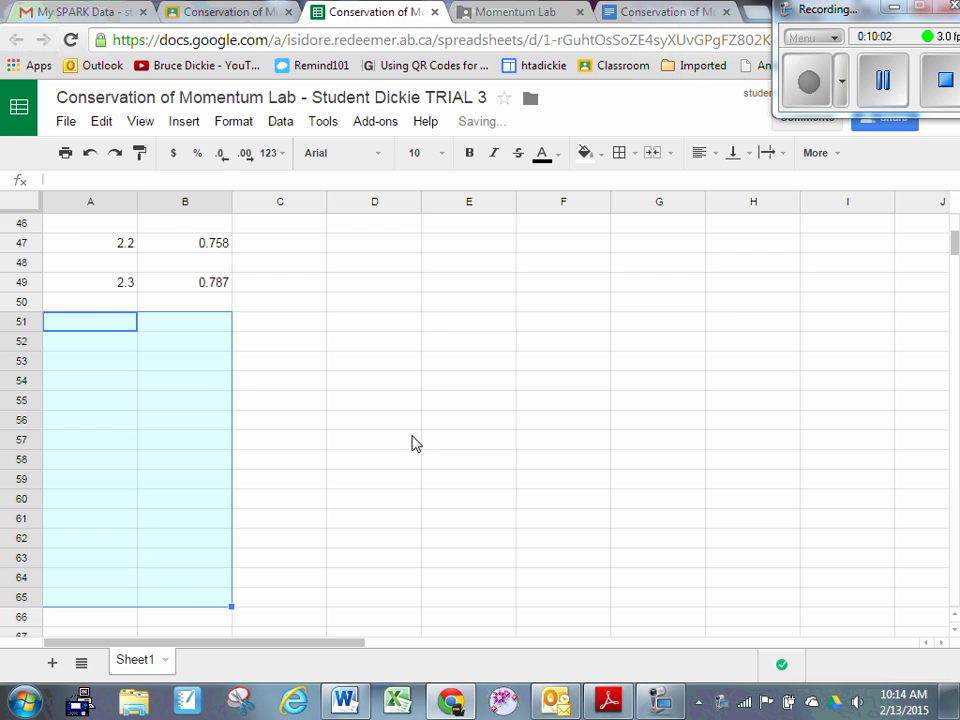
{"action": "scroll", "coordinate": [420, 442], "scroll_direction": "up", "scroll_amount": 3}
{"action": "scroll", "coordinate": [420, 442], "scroll_direction": "up", "scroll_amount": 8}
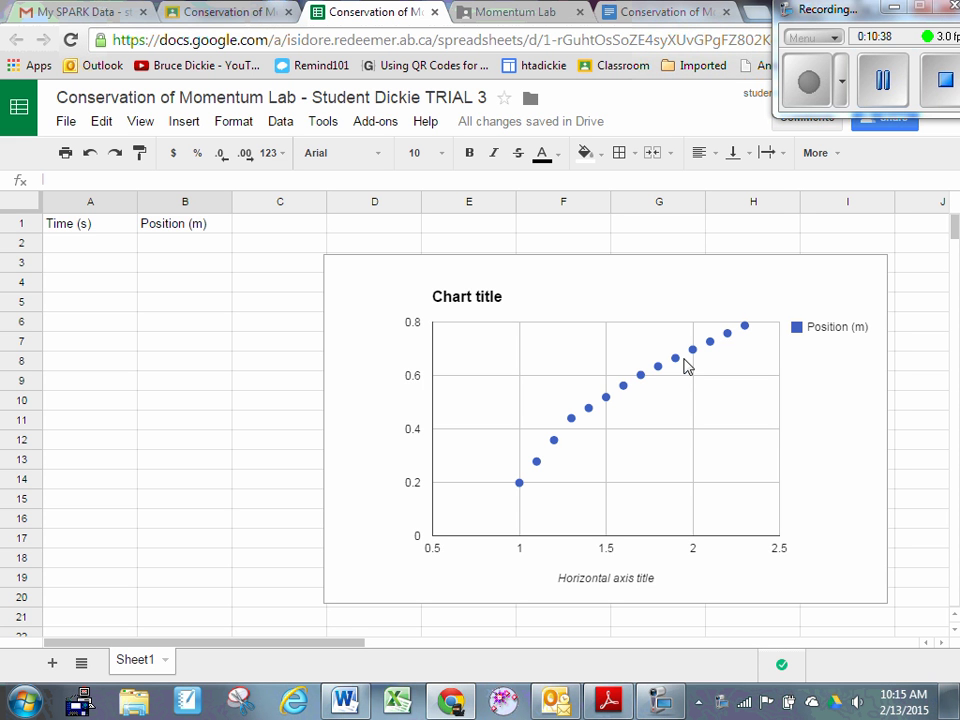
- Delete the existing chart from the sheet
{"action": "left_click", "coordinate": [574, 424]}
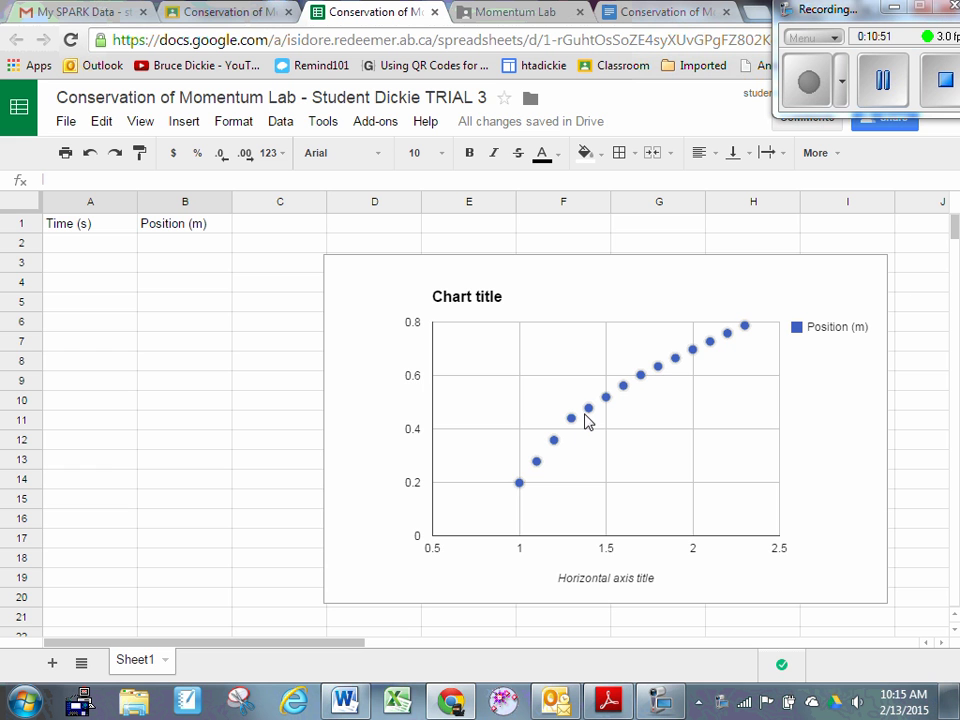
{"action": "left_click", "coordinate": [831, 279]}
{"action": "left_click", "coordinate": [818, 231]}
{"action": "key", "text": "Delete"}
- Insert a plain scatter chart from the 1 to 1.3 s readings
{"action": "scroll", "coordinate": [253, 426], "scroll_direction": "down", "scroll_amount": 3}
{"action": "left_click_drag", "start_coordinate": [127, 420], "coordinate": [205, 540]}
{"action": "left_click", "coordinate": [184, 121]}
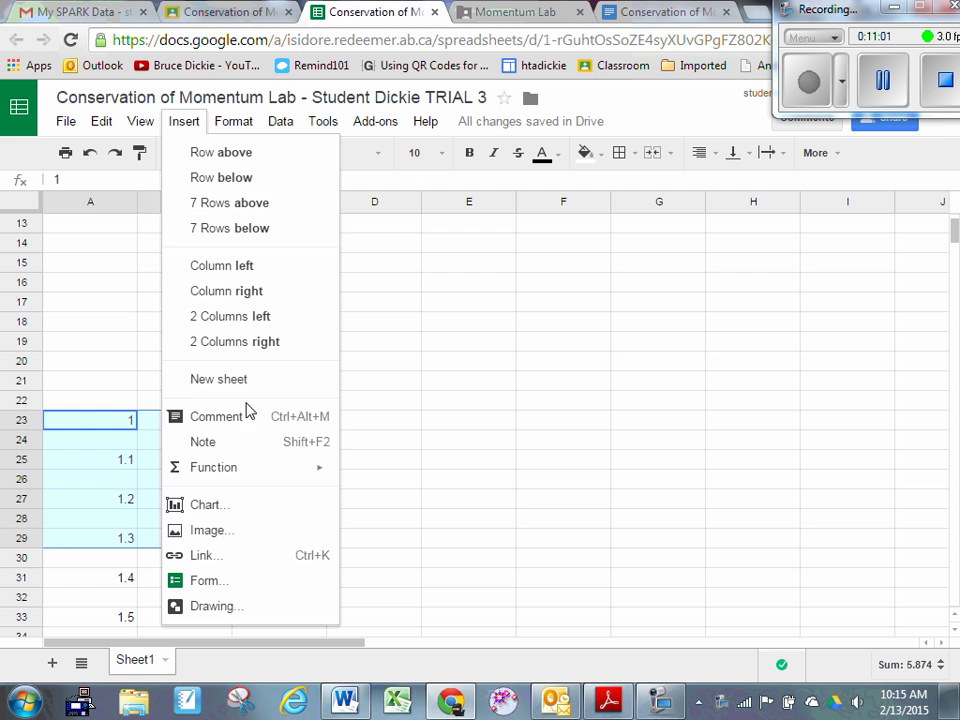
{"action": "left_click", "coordinate": [226, 506]}
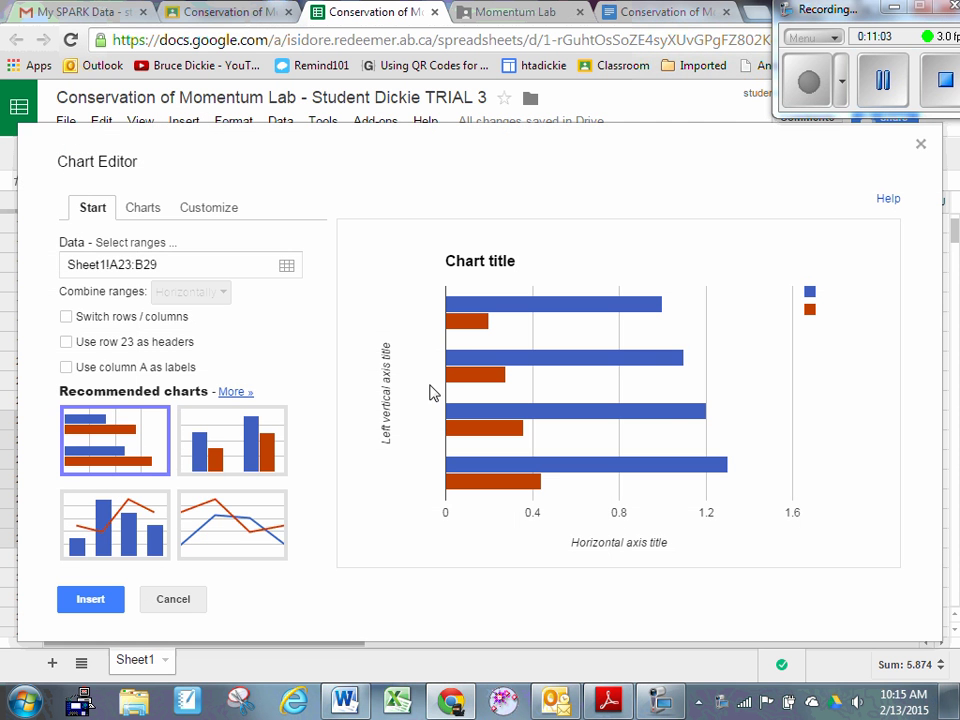
{"action": "left_click", "coordinate": [140, 207]}
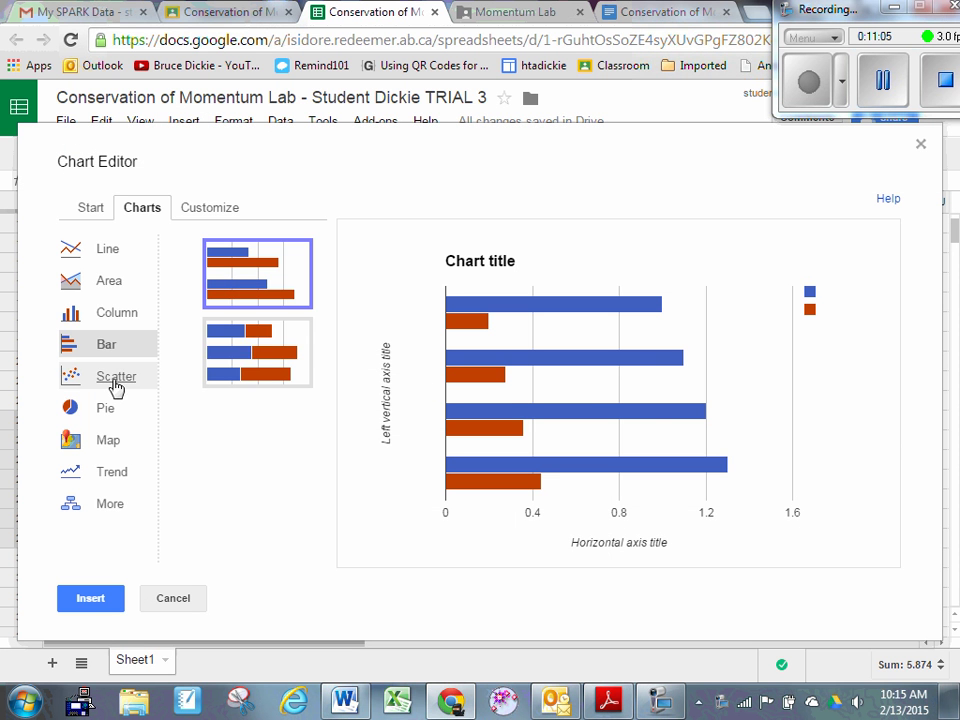
{"action": "left_click", "coordinate": [110, 376]}
{"action": "left_click", "coordinate": [237, 272]}
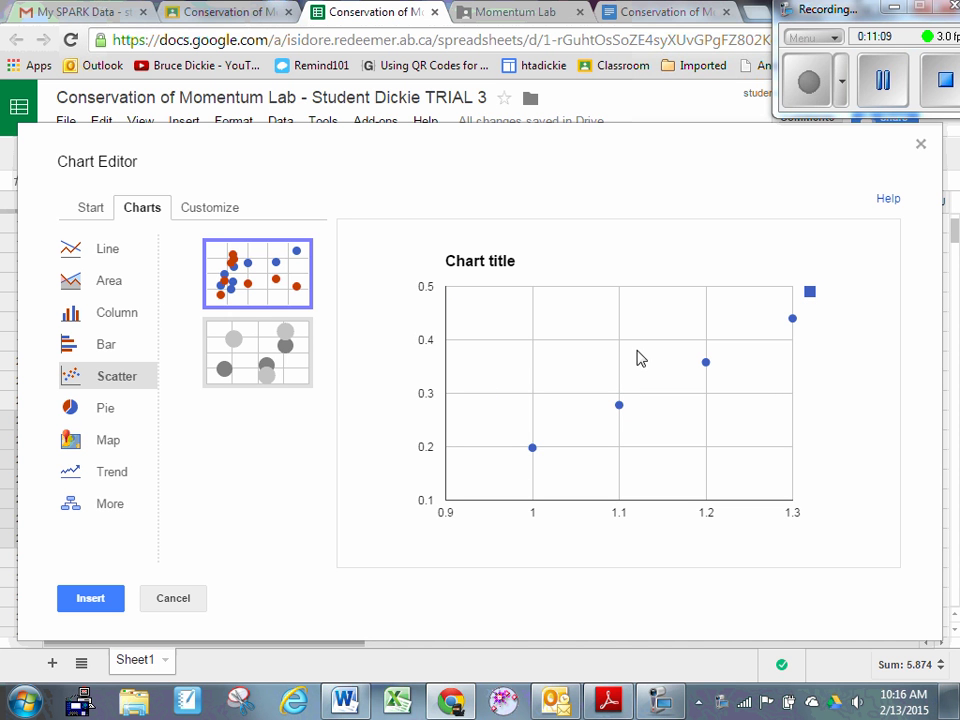
- Add a linear trendline labelled with its equation, y = 0.806 * x - 0.608, and insert the chart
{"action": "left_click", "coordinate": [210, 207]}
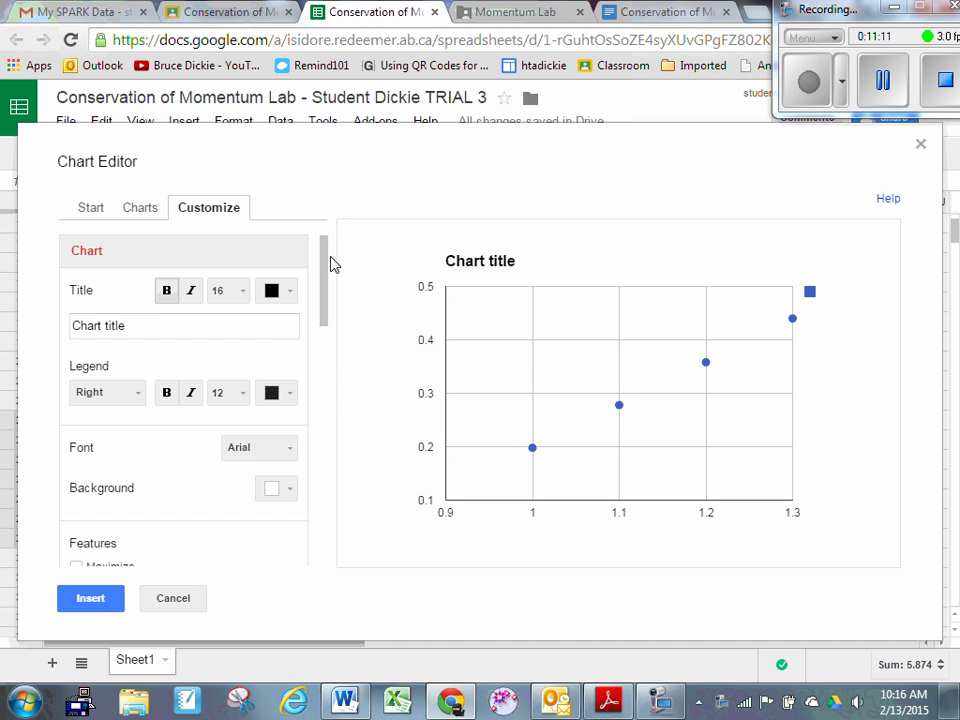
{"action": "scroll", "coordinate": [322, 318], "scroll_direction": "down", "scroll_amount": 1}
{"action": "left_click_drag", "start_coordinate": [322, 318], "coordinate": [324, 546]}
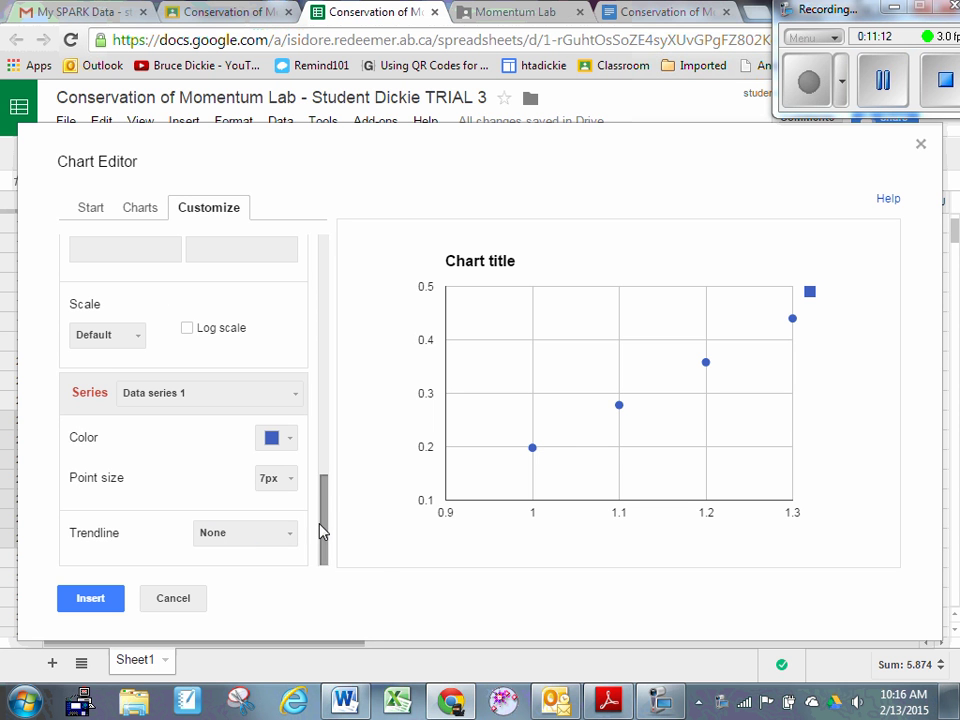
{"action": "left_click", "coordinate": [260, 541]}
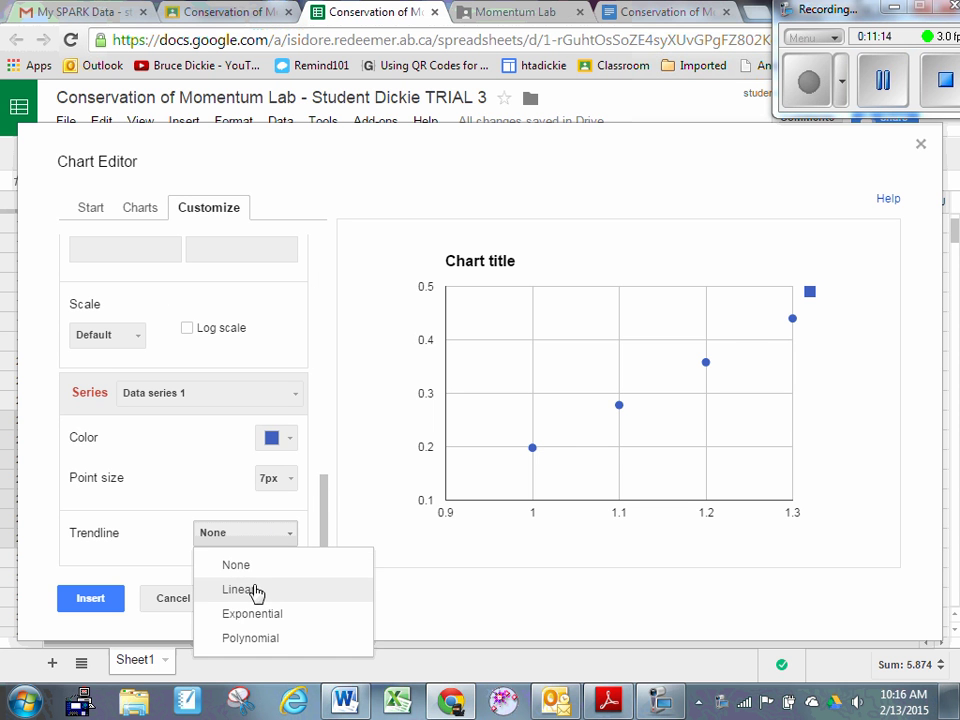
{"action": "left_click", "coordinate": [257, 589]}
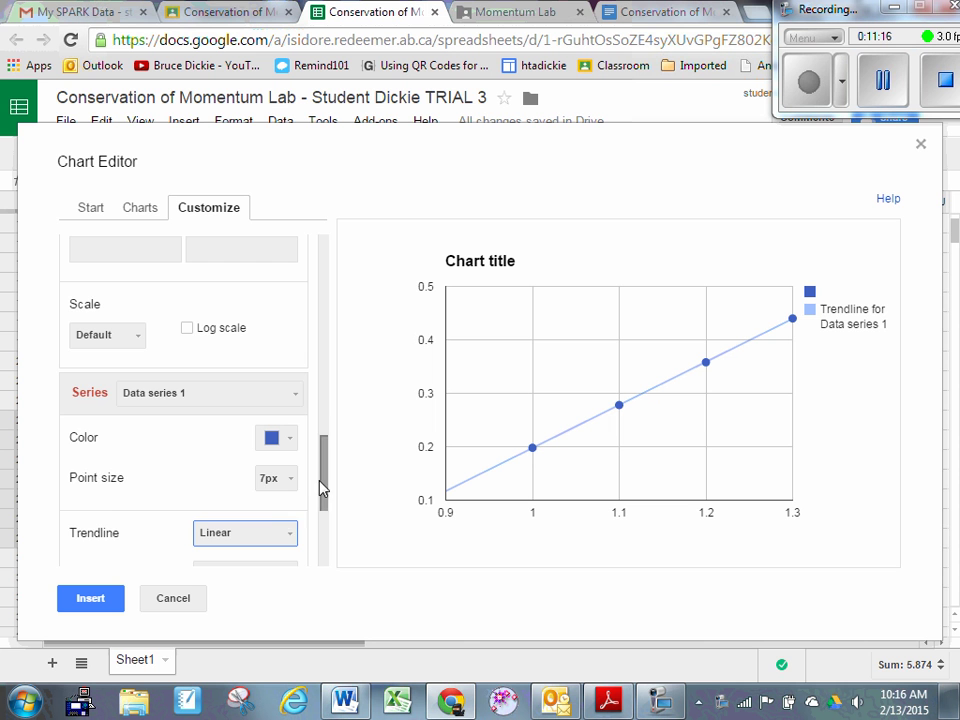
{"action": "scroll", "coordinate": [329, 490], "scroll_direction": "down", "scroll_amount": 1}
{"action": "scroll", "coordinate": [329, 492], "scroll_direction": "down", "scroll_amount": 1}
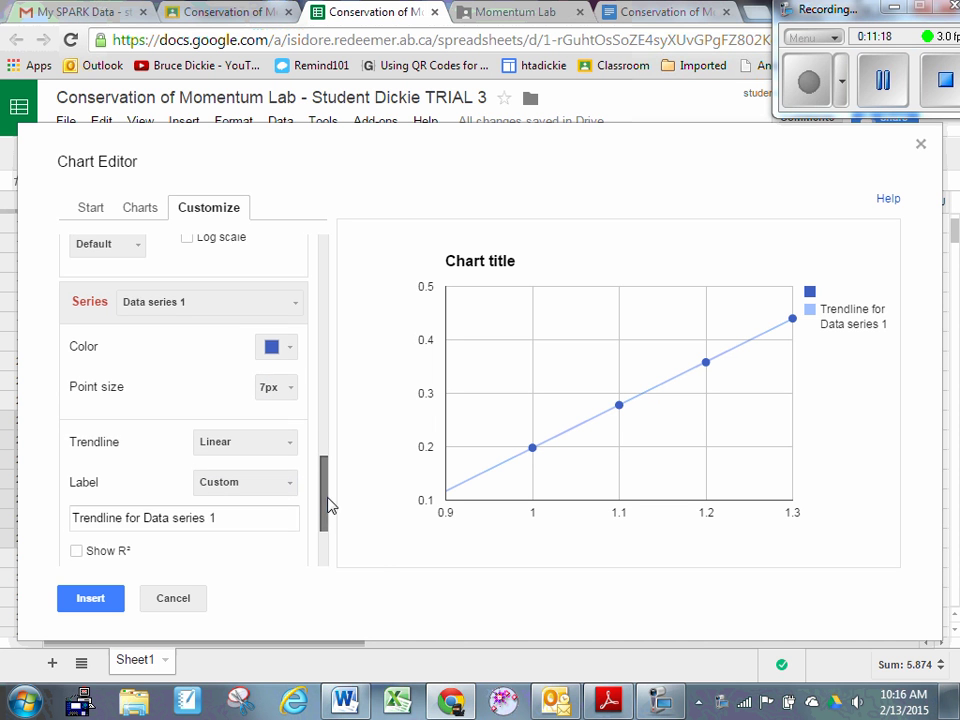
{"action": "left_click", "coordinate": [278, 481]}
{"action": "left_click", "coordinate": [270, 534]}
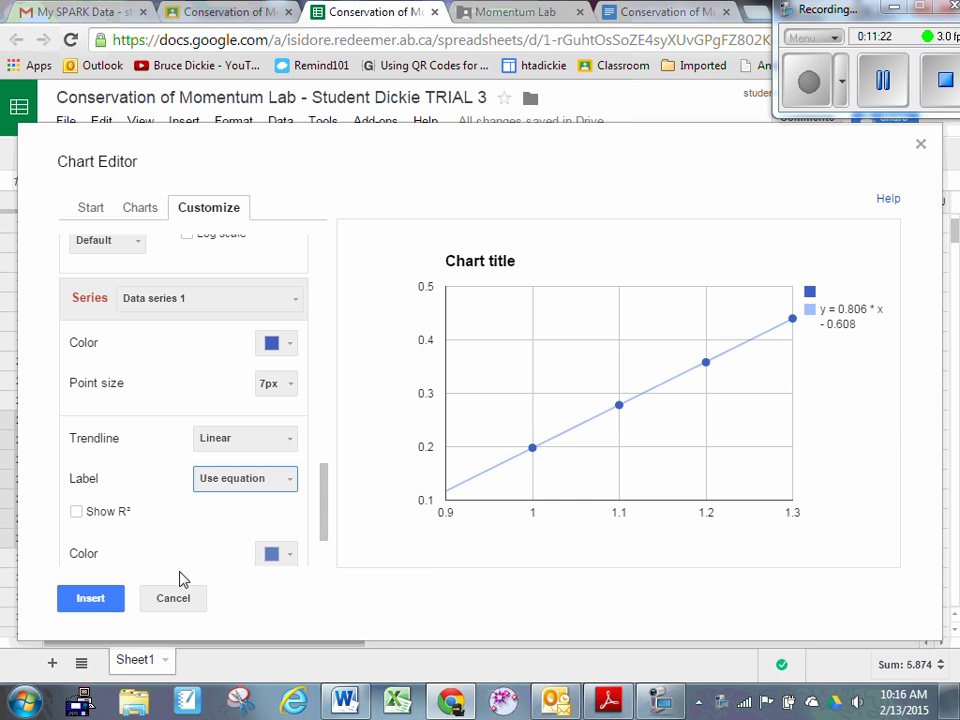
{"action": "left_click", "coordinate": [124, 596]}
- Move the new chart up beside the data columns
{"action": "left_click_drag", "start_coordinate": [469, 407], "coordinate": [688, 221]}
{"action": "left_click", "coordinate": [589, 255]}
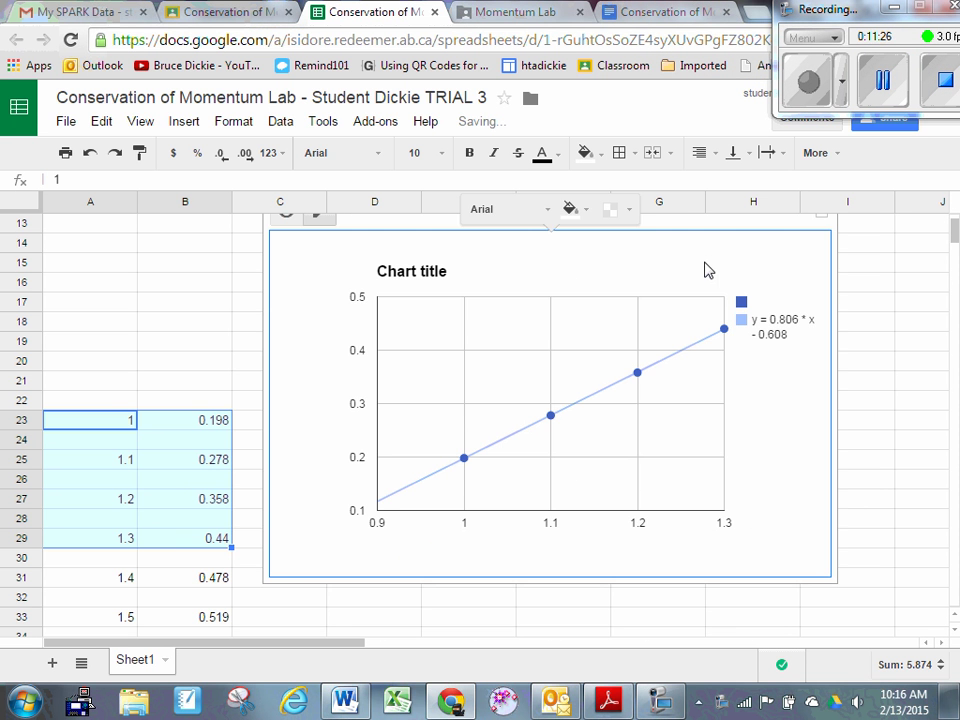
{"action": "left_click_drag", "start_coordinate": [737, 219], "coordinate": [759, 272]}
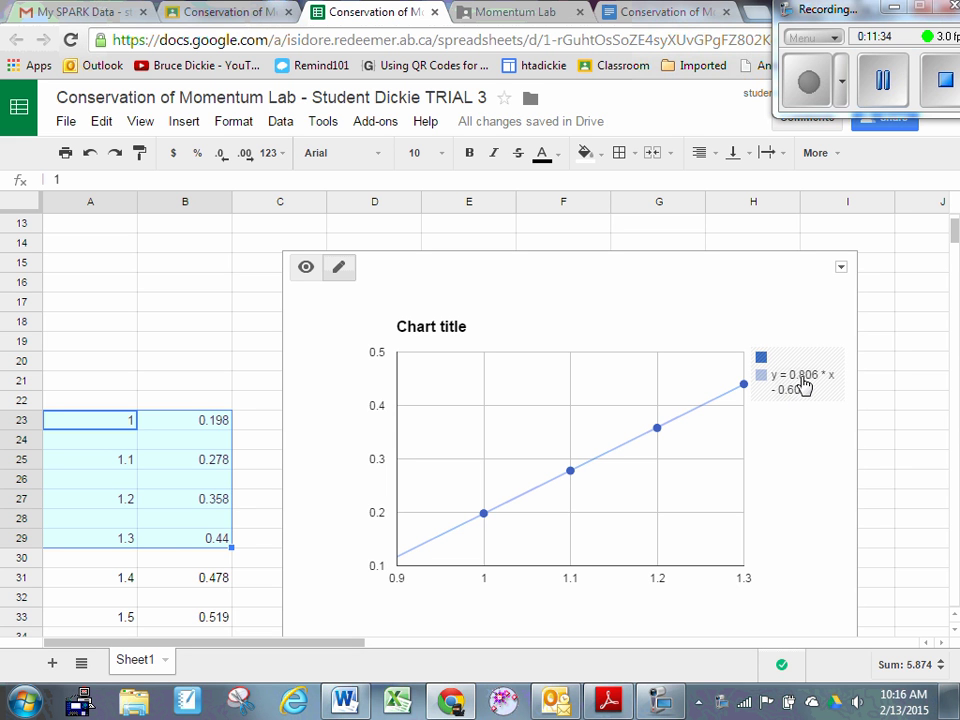
- Enter 0.806 as car 1's first initial velocity in the Docs table, then go back to the spreadsheet
{"action": "left_click", "coordinate": [643, 16]}
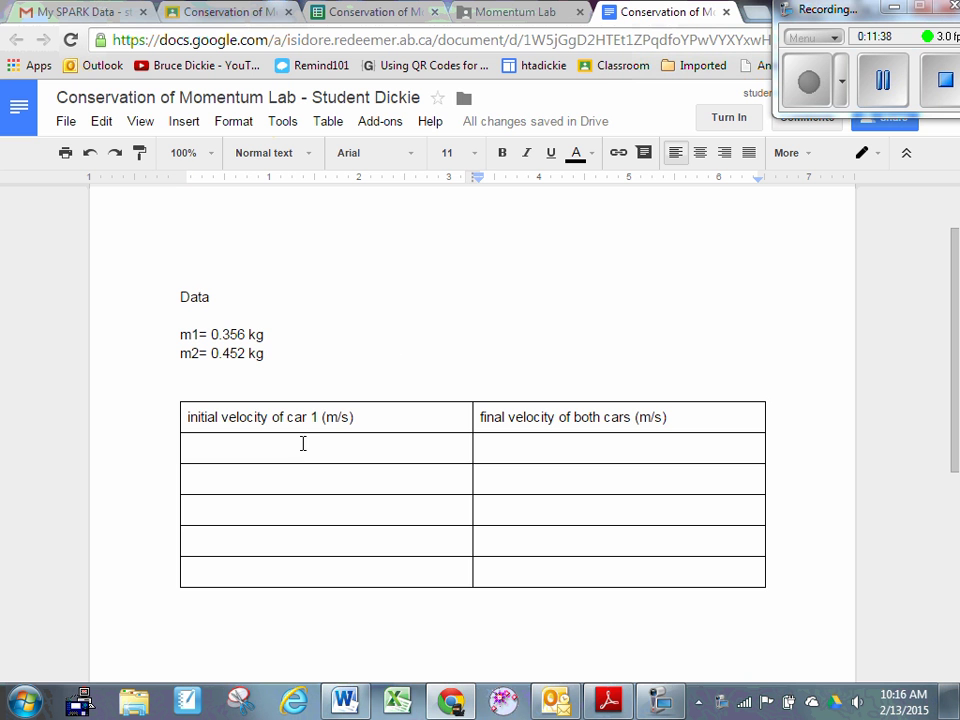
{"action": "left_click_drag", "start_coordinate": [306, 439], "coordinate": [300, 438]}
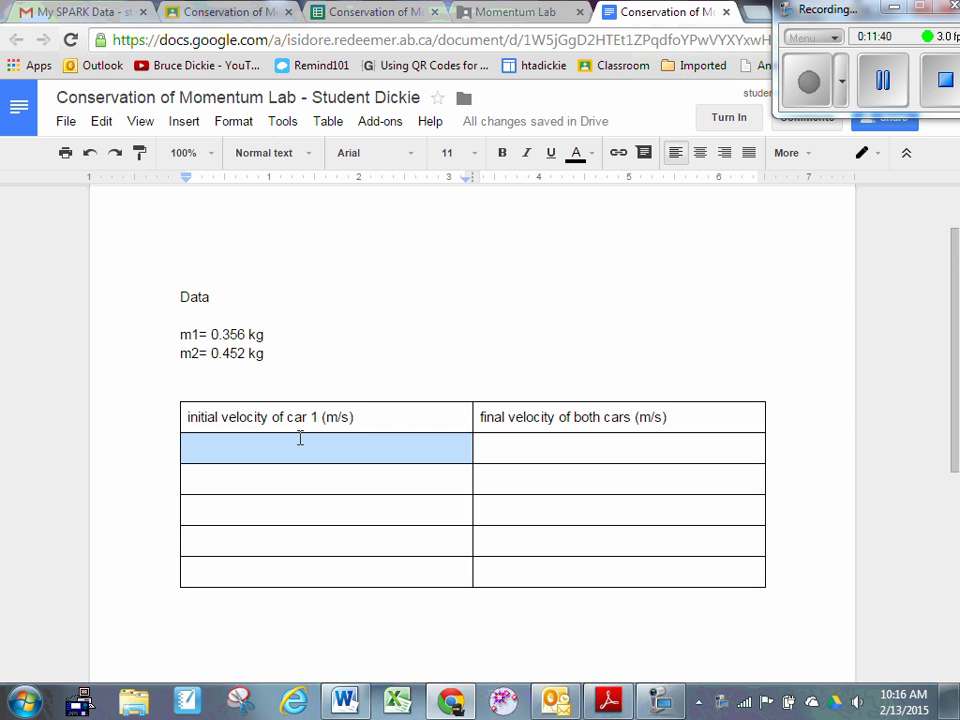
{"action": "type", "text": "0.806"}
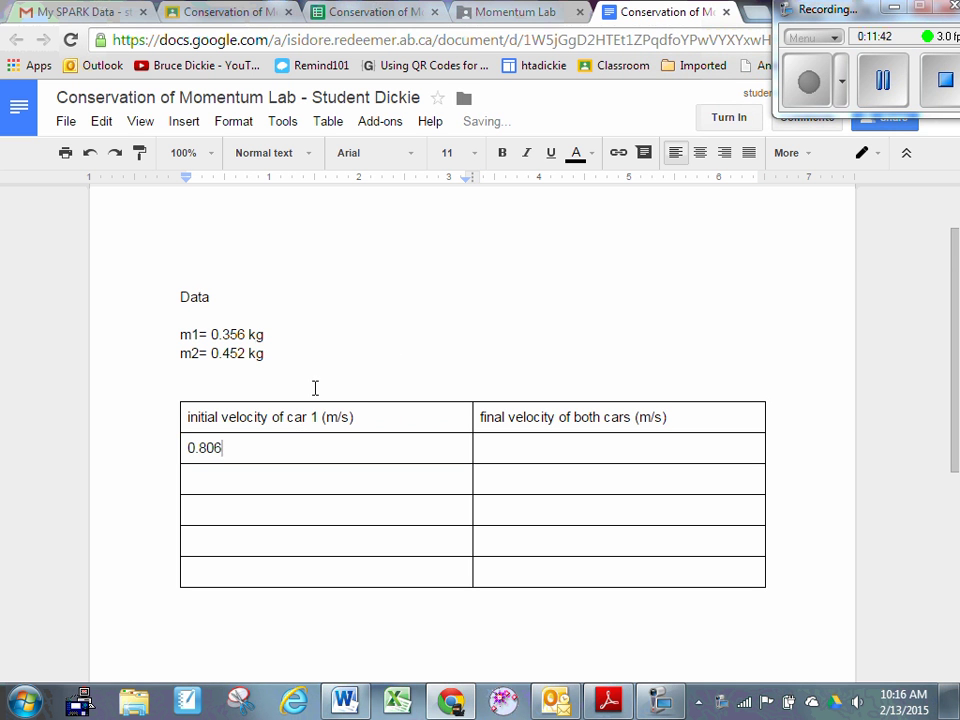
{"action": "left_click", "coordinate": [358, 354]}
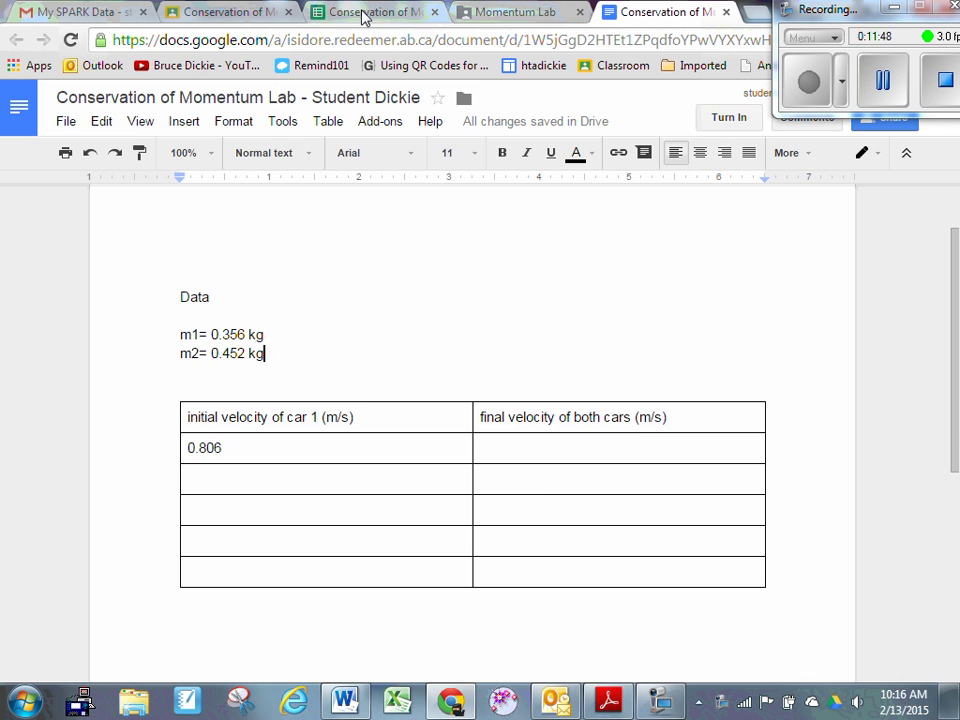
{"action": "left_click", "coordinate": [420, 12]}
{"action": "scroll", "coordinate": [500, 200], "scroll_direction": "down", "scroll_amount": 3}
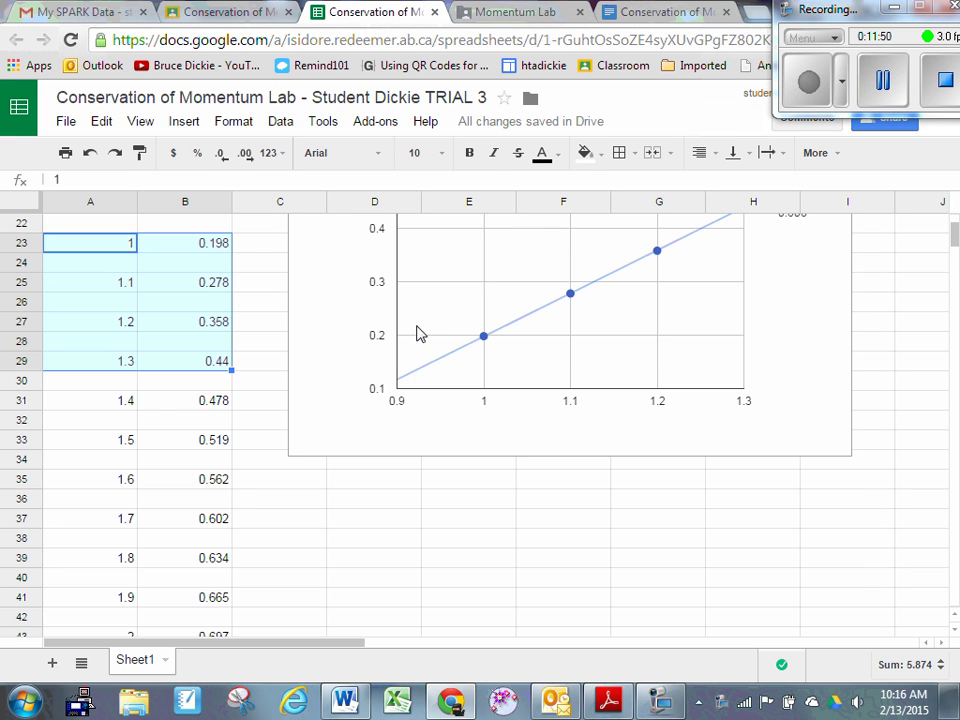
- Insert a plain scatter chart from the 1.4–2.3 s data in A31:B50
{"action": "scroll", "coordinate": [193, 321], "scroll_direction": "down", "scroll_amount": 2}
{"action": "left_click_drag", "start_coordinate": [118, 285], "coordinate": [193, 561]}
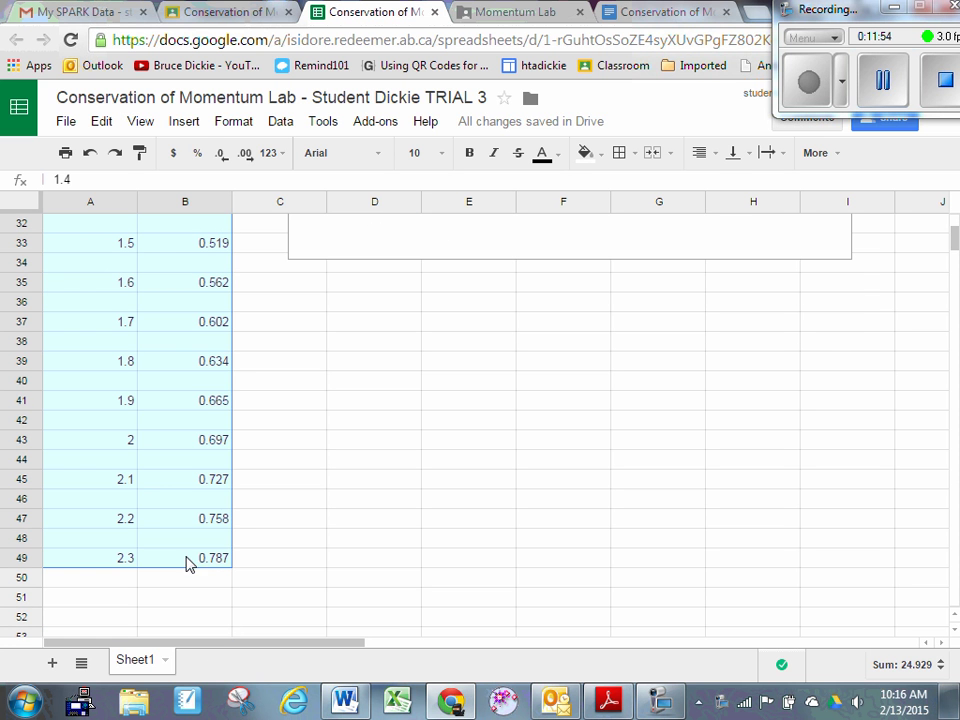
{"action": "left_click", "coordinate": [199, 128]}
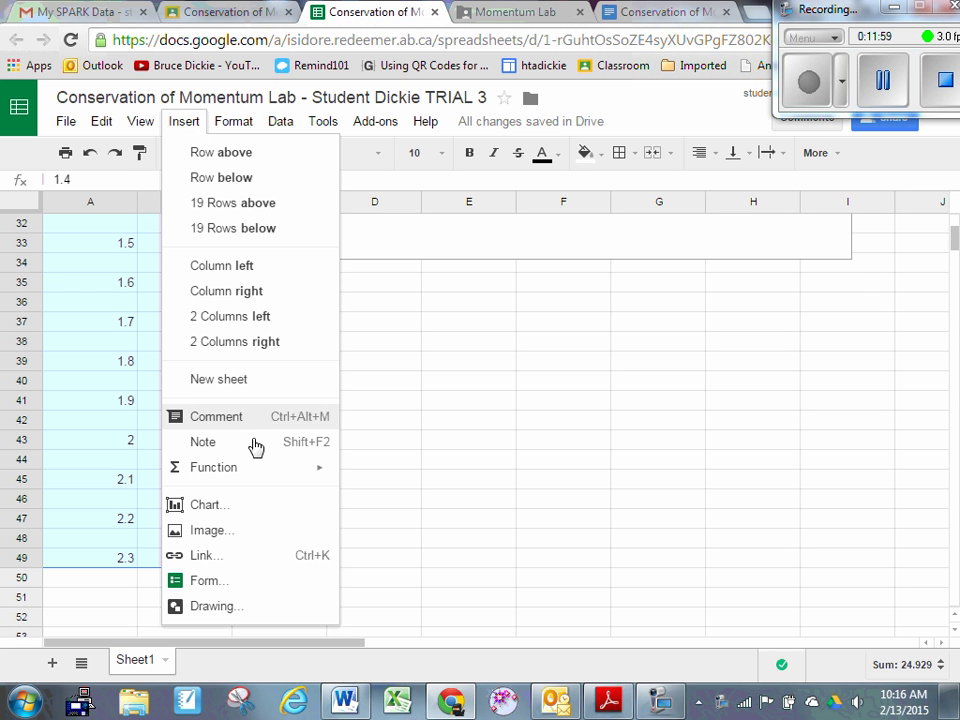
{"action": "left_click", "coordinate": [239, 508]}
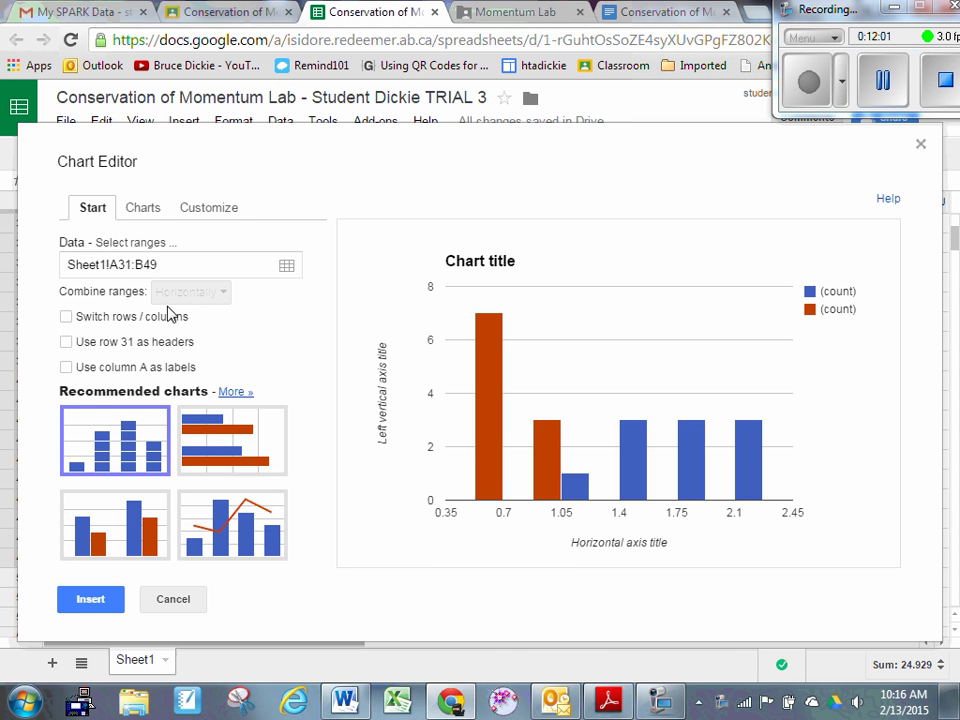
{"action": "left_click", "coordinate": [140, 207]}
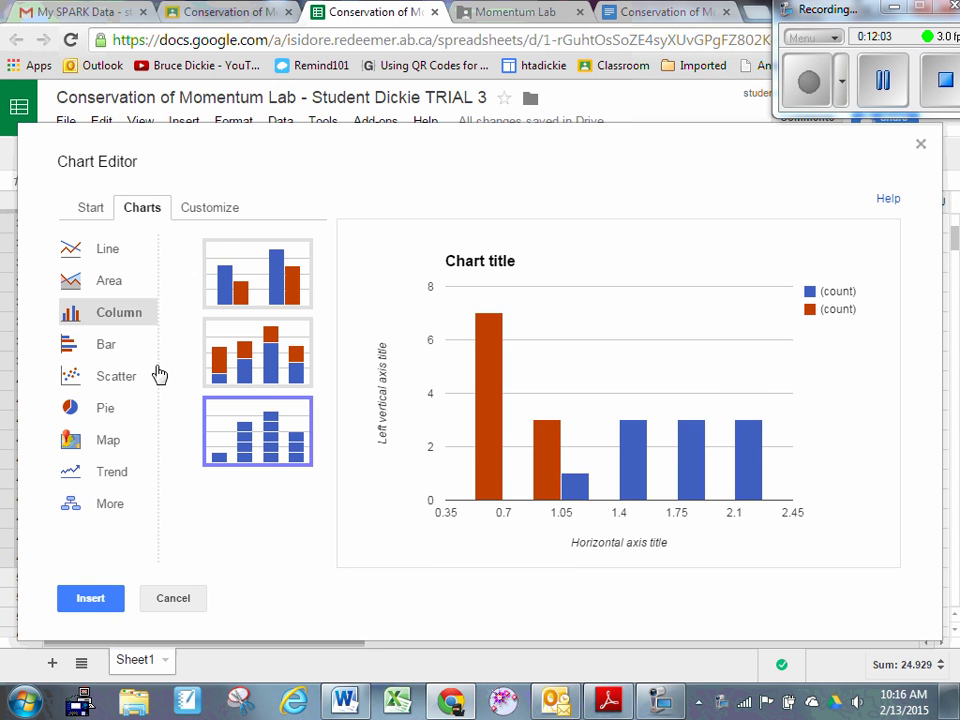
{"action": "left_click", "coordinate": [129, 385]}
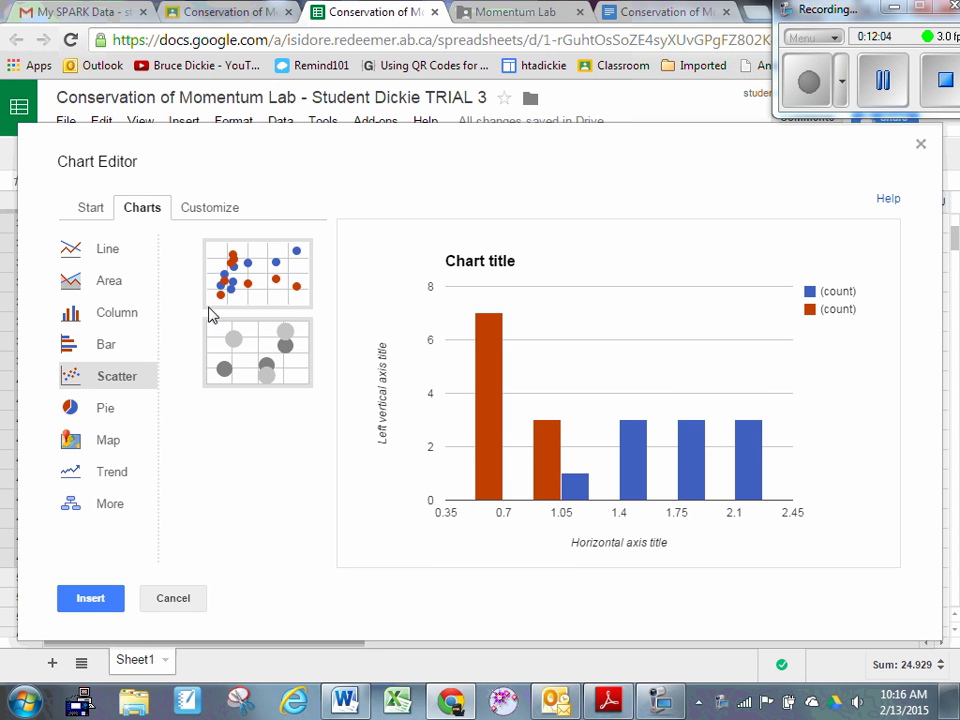
{"action": "left_click", "coordinate": [234, 259]}
- Give the chart a linear trendline labelled y = 0.339 * x + 0.016 and insert it
{"action": "left_click", "coordinate": [216, 219]}
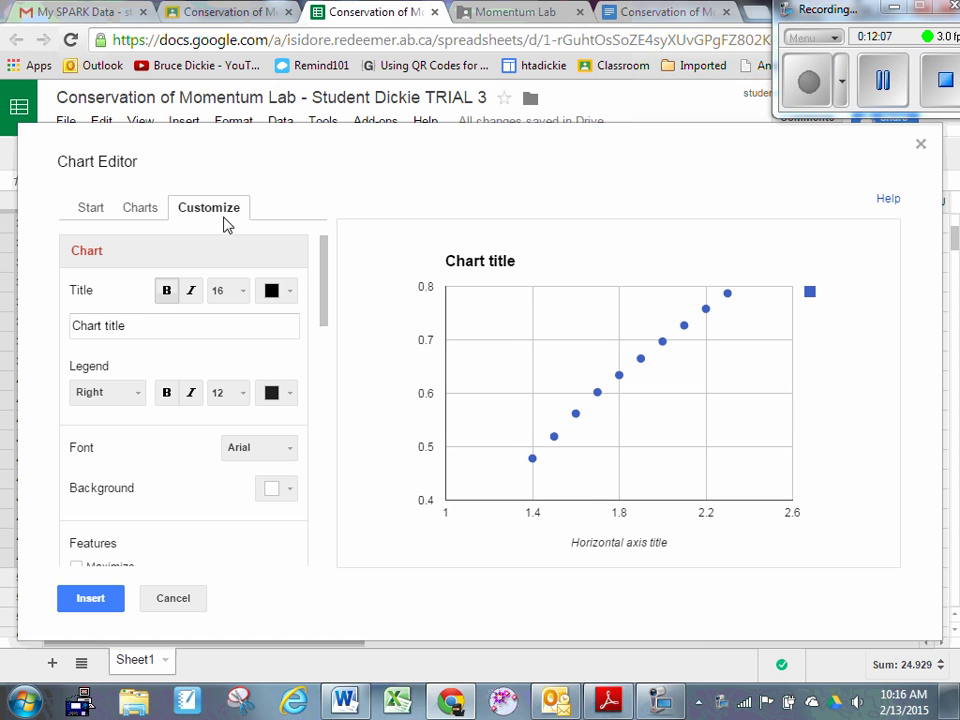
{"action": "left_click_drag", "start_coordinate": [321, 306], "coordinate": [321, 538]}
{"action": "left_click", "coordinate": [290, 543]}
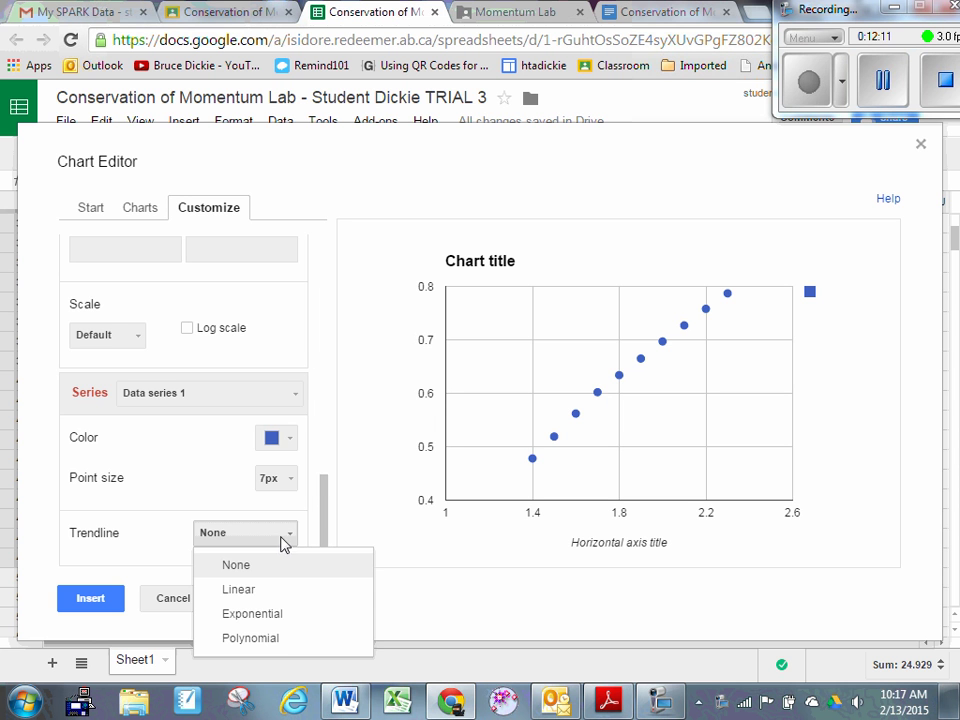
{"action": "left_click", "coordinate": [270, 585]}
{"action": "left_click_drag", "start_coordinate": [326, 502], "coordinate": [321, 514]}
{"action": "left_click", "coordinate": [257, 514]}
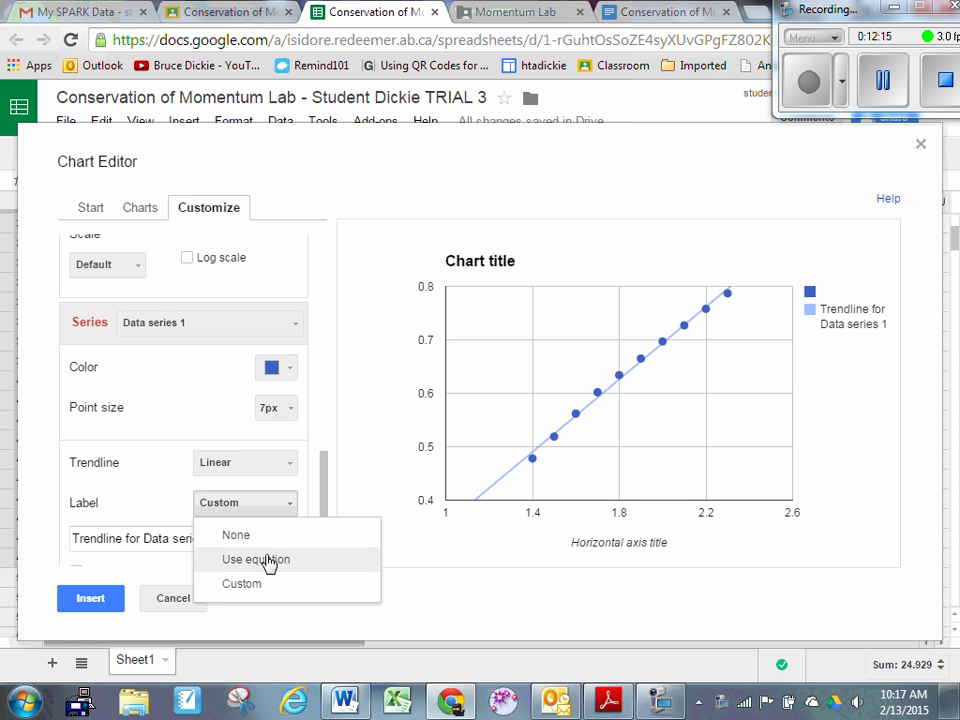
{"action": "left_click", "coordinate": [222, 560]}
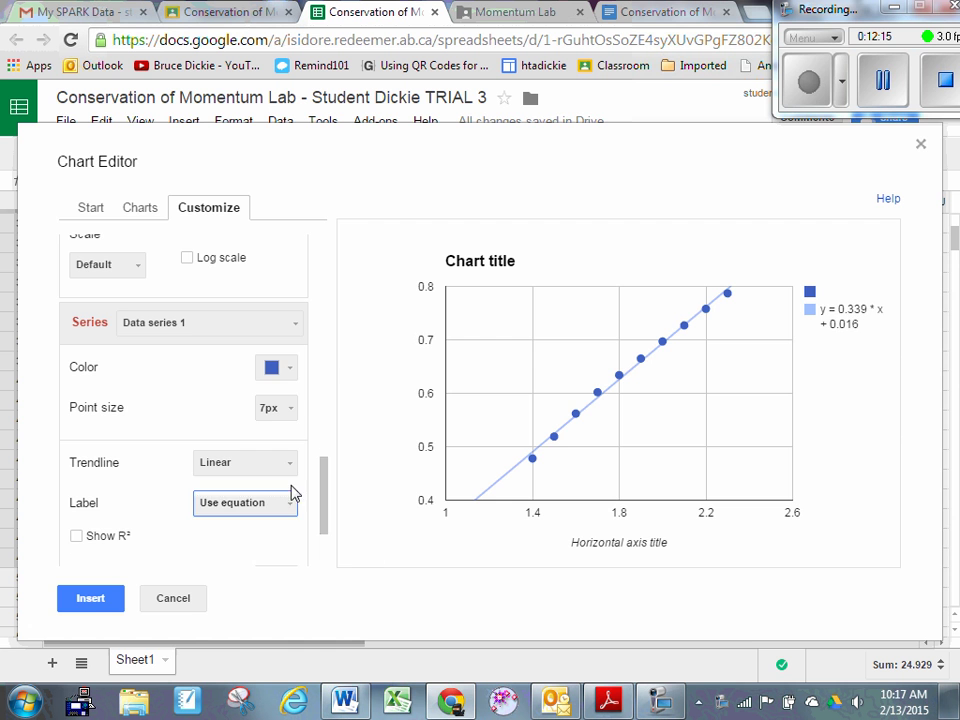
{"action": "left_click", "coordinate": [90, 598]}
- Shift the new chart to the right of the data and return to the lab document
{"action": "scroll", "coordinate": [767, 302], "scroll_direction": "up", "scroll_amount": 3}
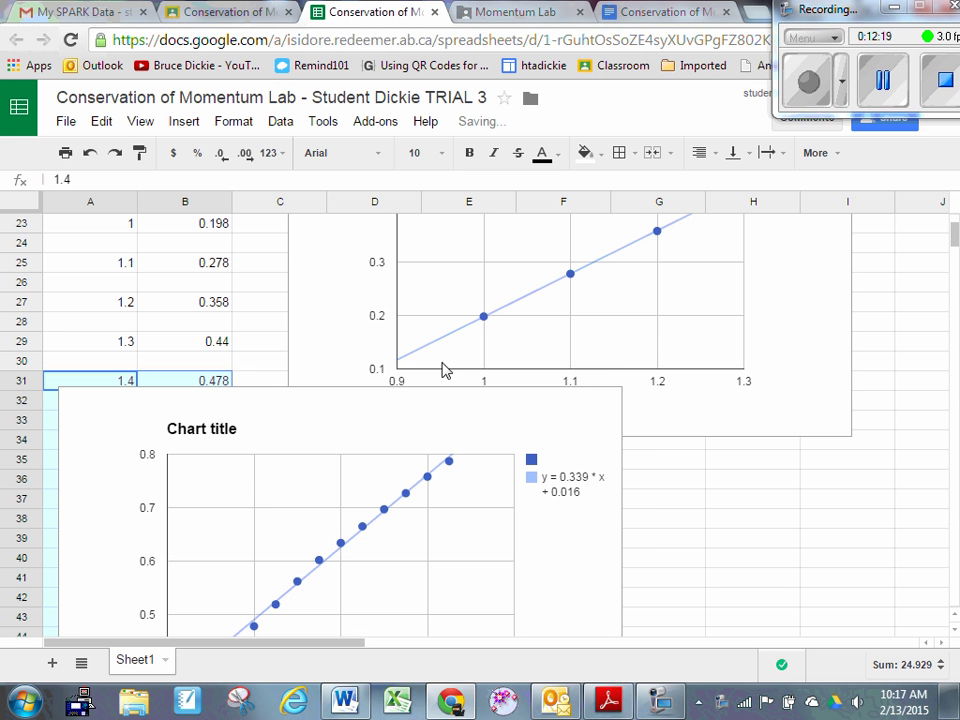
{"action": "left_click", "coordinate": [409, 407]}
{"action": "left_click_drag", "start_coordinate": [484, 369], "coordinate": [746, 378]}
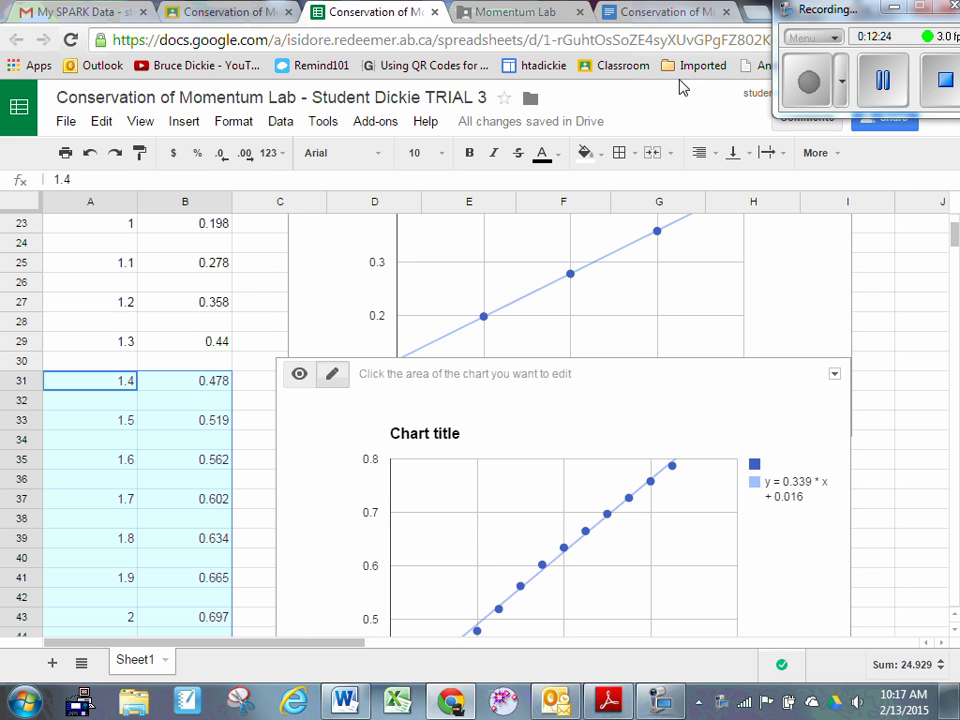
{"action": "left_click", "coordinate": [645, 15]}
- Enter 0.339 as the first final velocity beside 0.806, completing the first trial row
{"action": "left_click", "coordinate": [527, 440]}
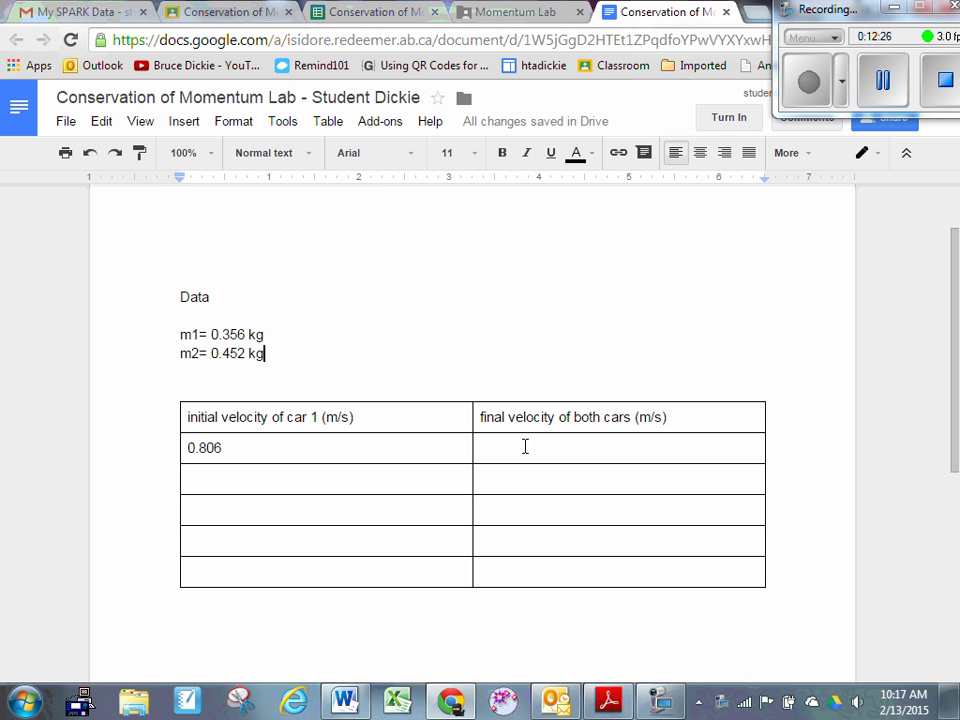
{"action": "type", "text": "0.339"}
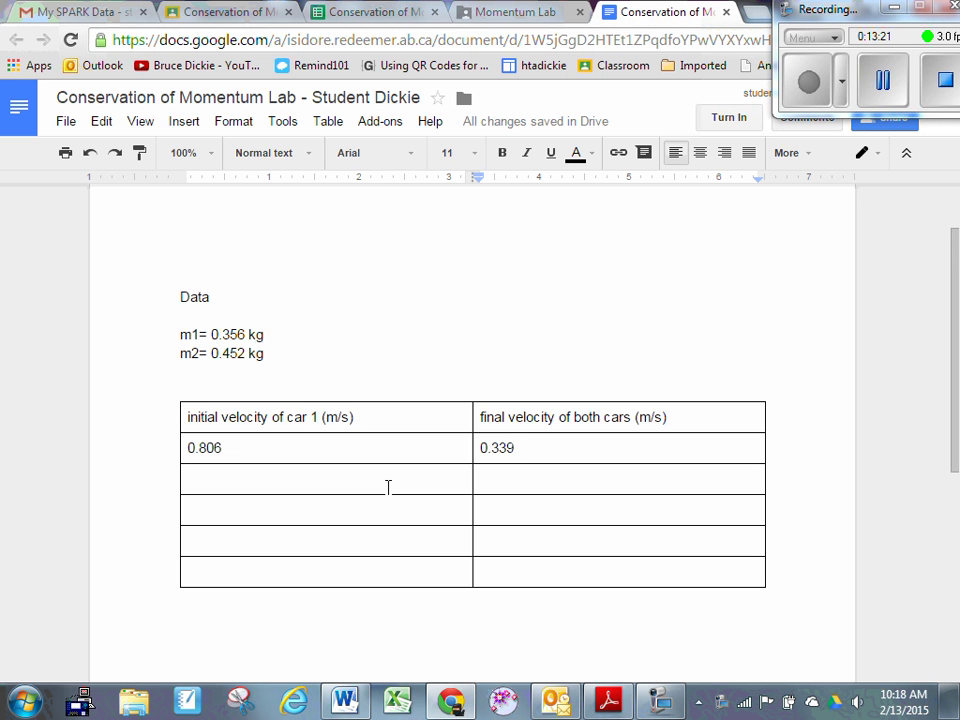
{"action": "scroll", "coordinate": [400, 470], "scroll_direction": "up", "scroll_amount": 1}
{"action": "scroll", "coordinate": [430, 440], "scroll_direction": "down", "scroll_amount": 1}
{"action": "scroll", "coordinate": [434, 440], "scroll_direction": "down", "scroll_amount": 1}
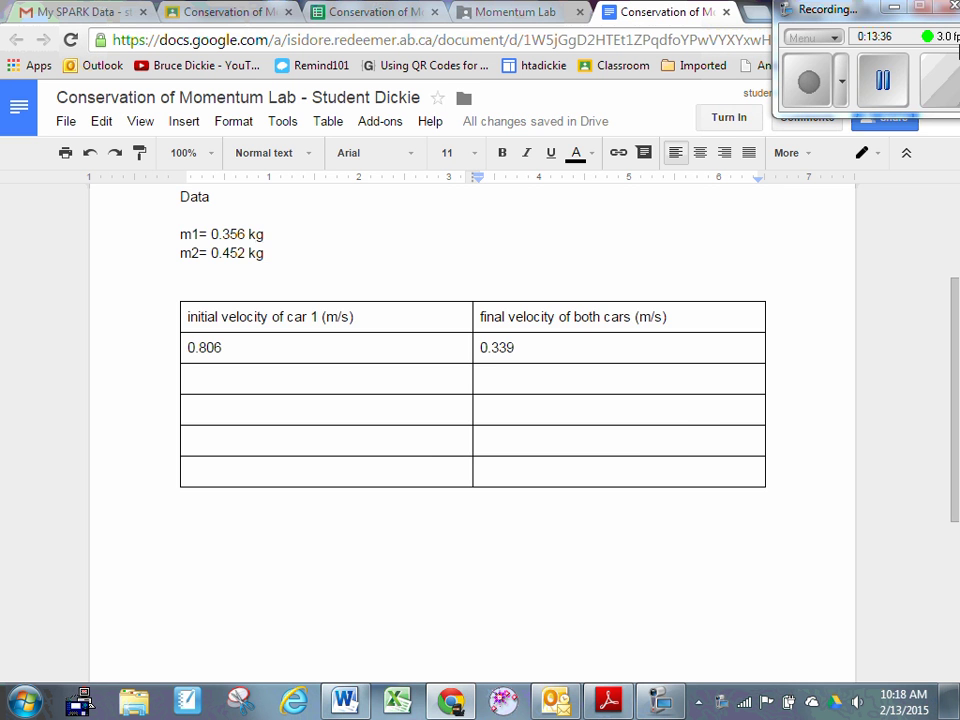
{"action": "left_click", "coordinate": [883, 80]}
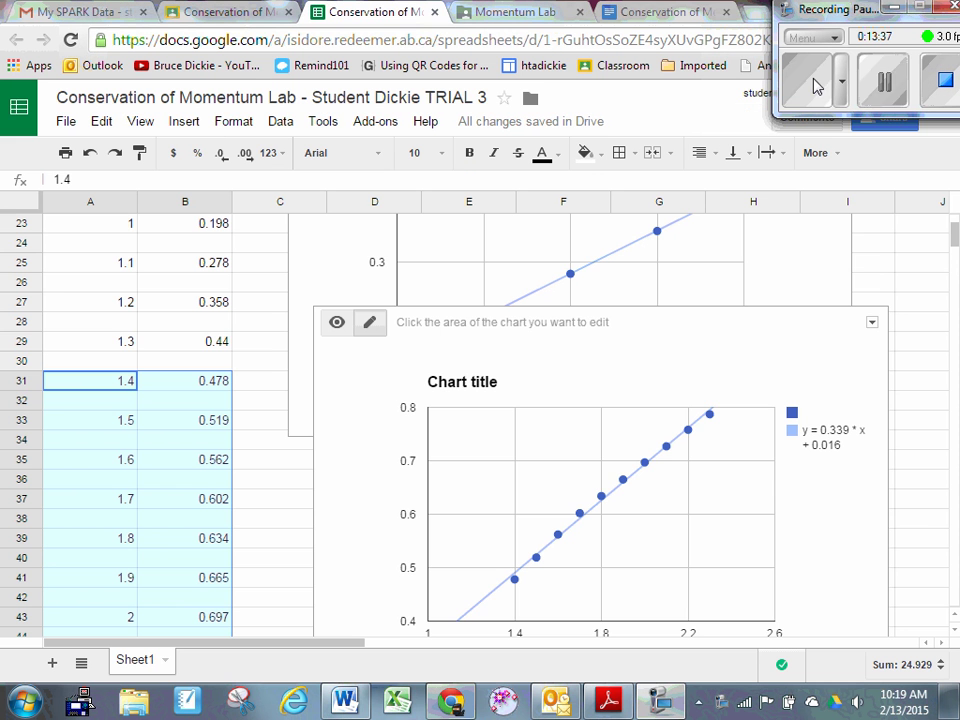
{"action": "left_click", "coordinate": [814, 86]}
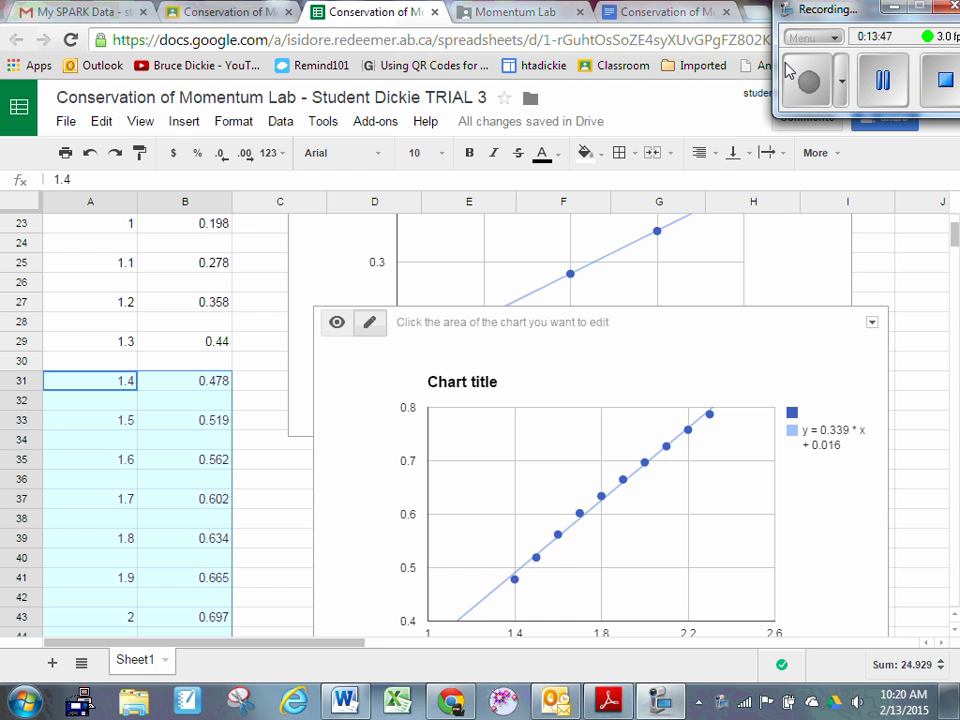
{"action": "left_click", "coordinate": [658, 14]}
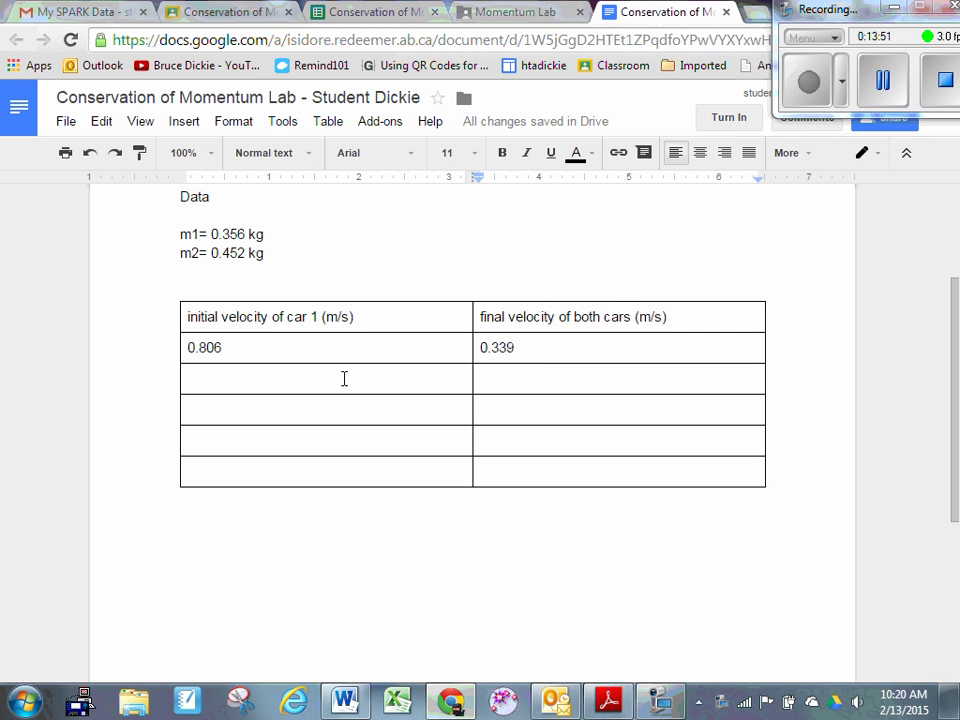
- Replace the initial velocity column with 1, 2, 3, 4 and 5
{"action": "left_click_drag", "start_coordinate": [296, 345], "coordinate": [168, 340]}
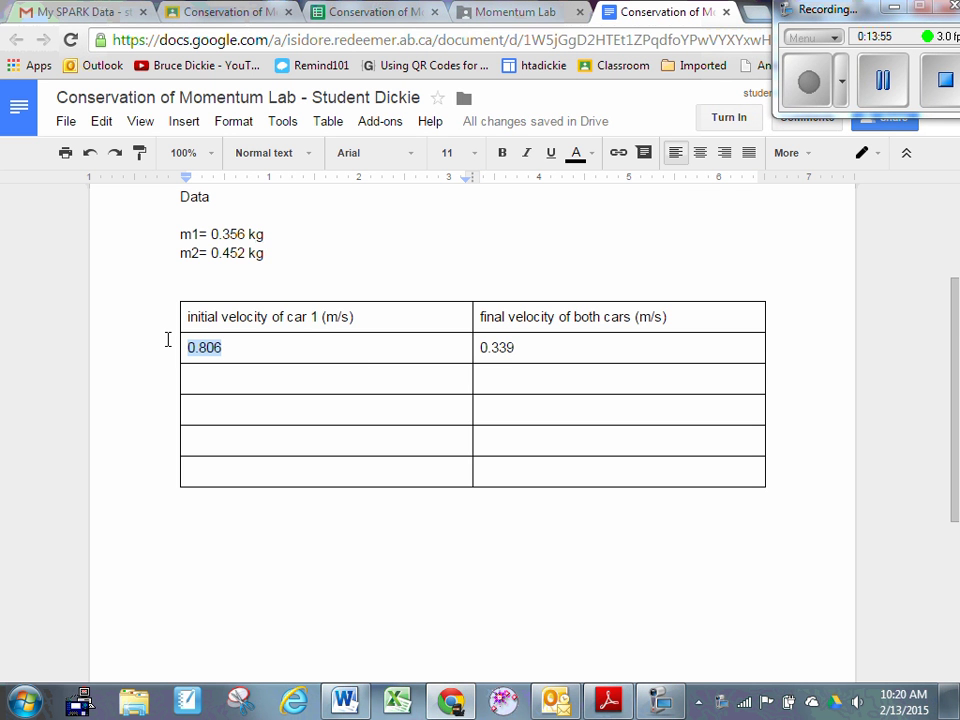
{"action": "type", "text": "1"}
{"action": "key", "text": "Down"}
{"action": "type", "text": "2"}
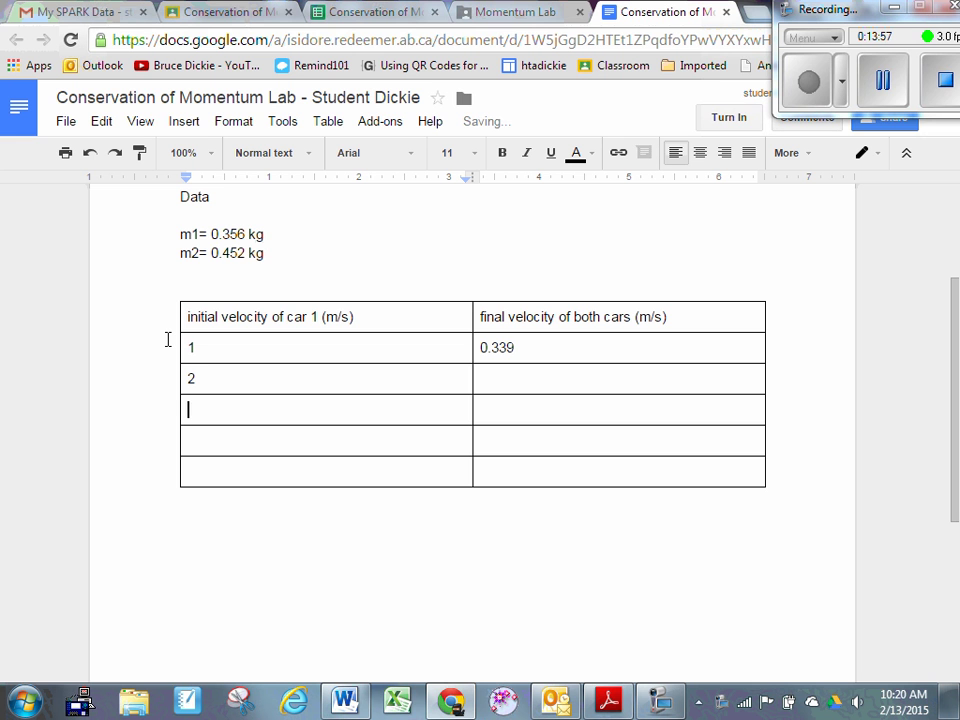
{"action": "key", "text": "Down"}
{"action": "type", "text": "3"}
{"action": "key", "text": "Down"}
{"action": "type", "text": "4"}
{"action": "key", "text": "Down"}
{"action": "type", "text": "5"}
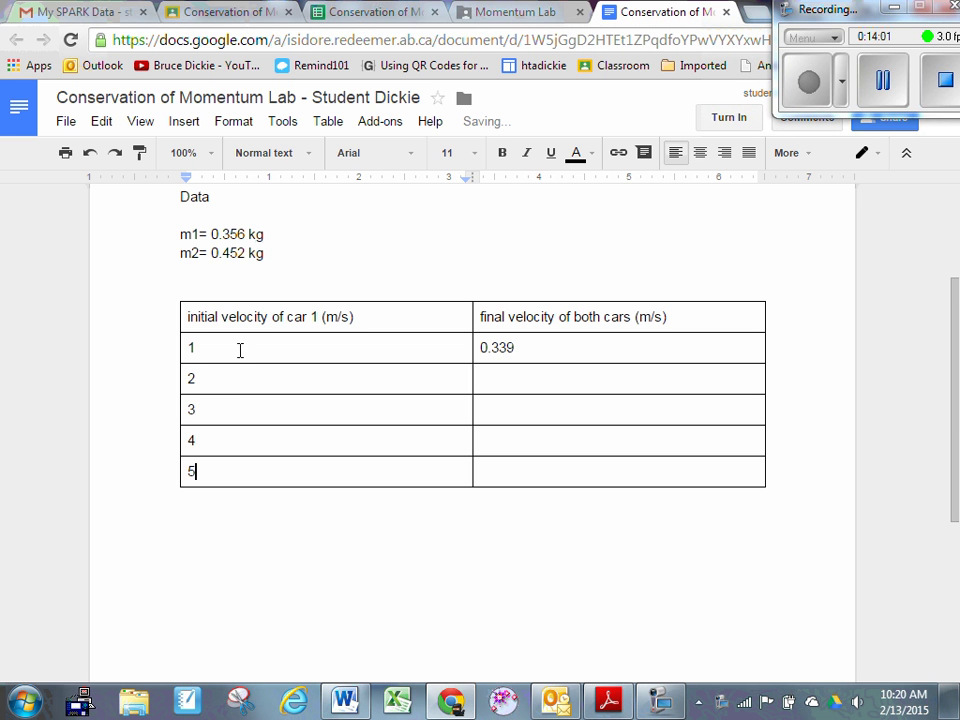
- Replace the final velocity column with .5, 1, 1.5, 2 and 2.5
{"action": "left_click_drag", "start_coordinate": [572, 349], "coordinate": [481, 347]}
{"action": "left_click", "coordinate": [499, 347]}
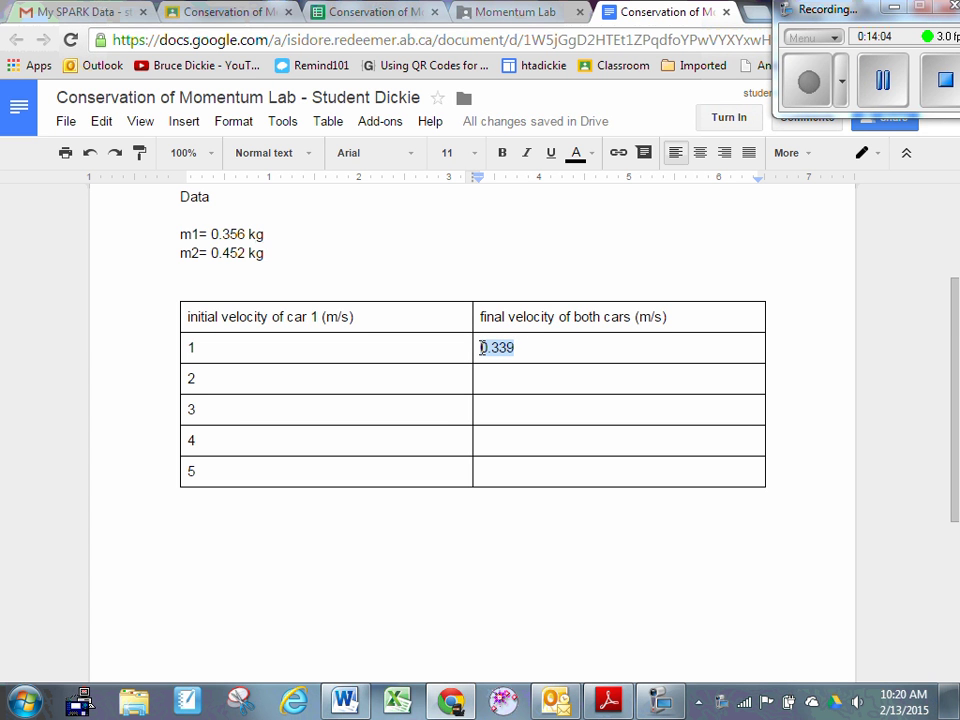
{"action": "key", "text": "BackSpace"}
{"action": "type", "text": ".5"}
{"action": "key", "text": "Down"}
{"action": "type", "text": "1"}
{"action": "key", "text": "Down"}
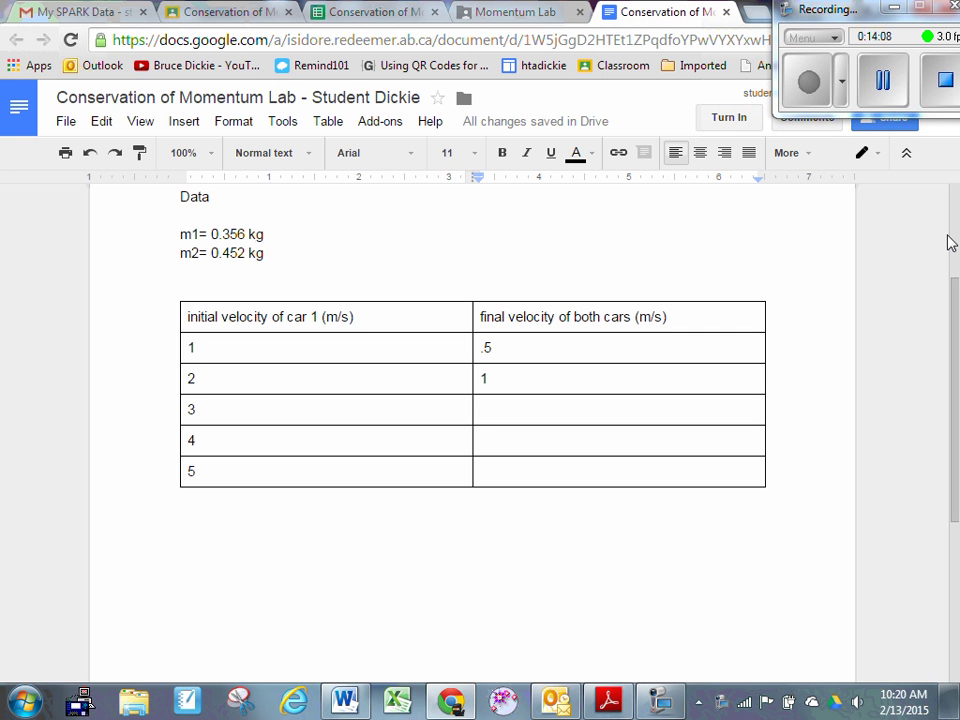
{"action": "type", "text": "1.5"}
{"action": "key", "text": "Down"}
{"action": "type", "text": "2"}
{"action": "key", "text": "Down"}
{"action": "type", "text": "2.5"}
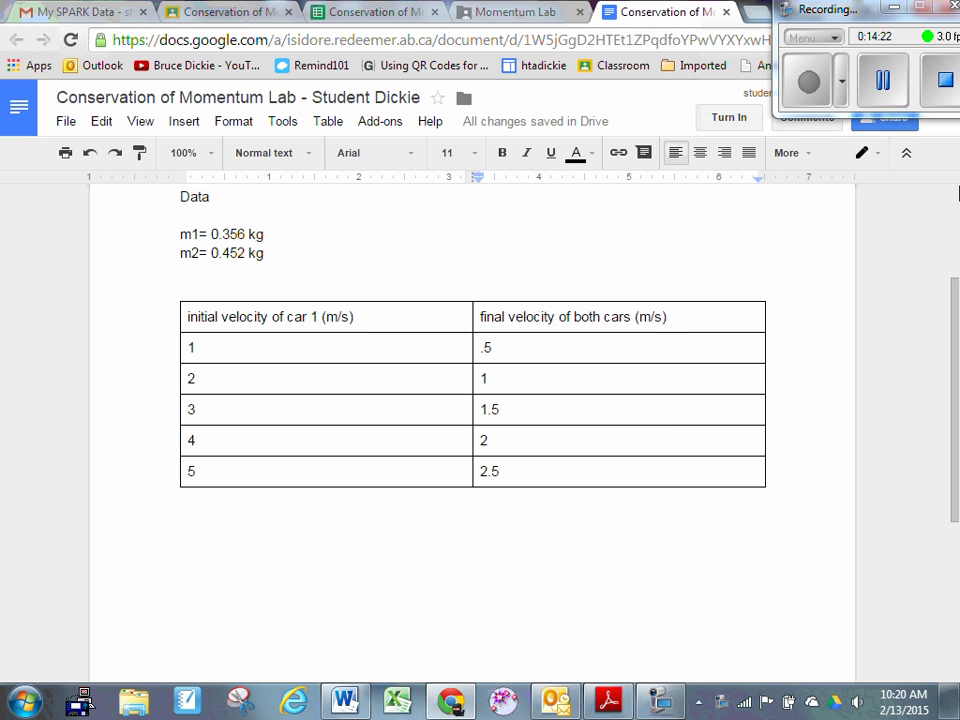
- Type an 'Analysis' heading below the table, then return to the Classroom assignment
{"action": "left_click", "coordinate": [258, 519]}
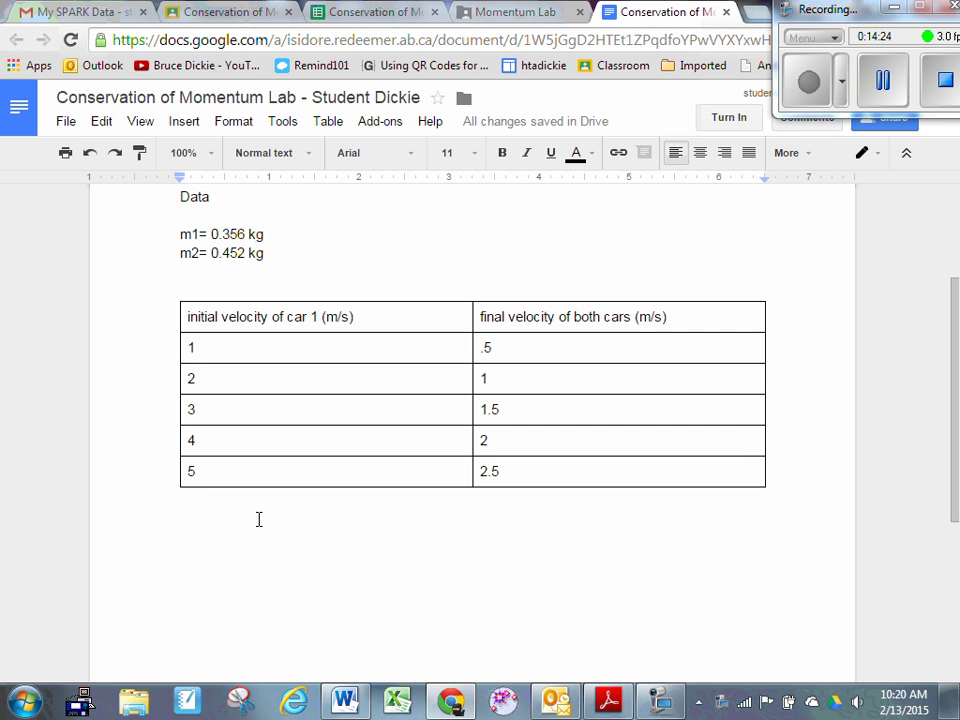
{"action": "type", "text": "aNALYSIS"}
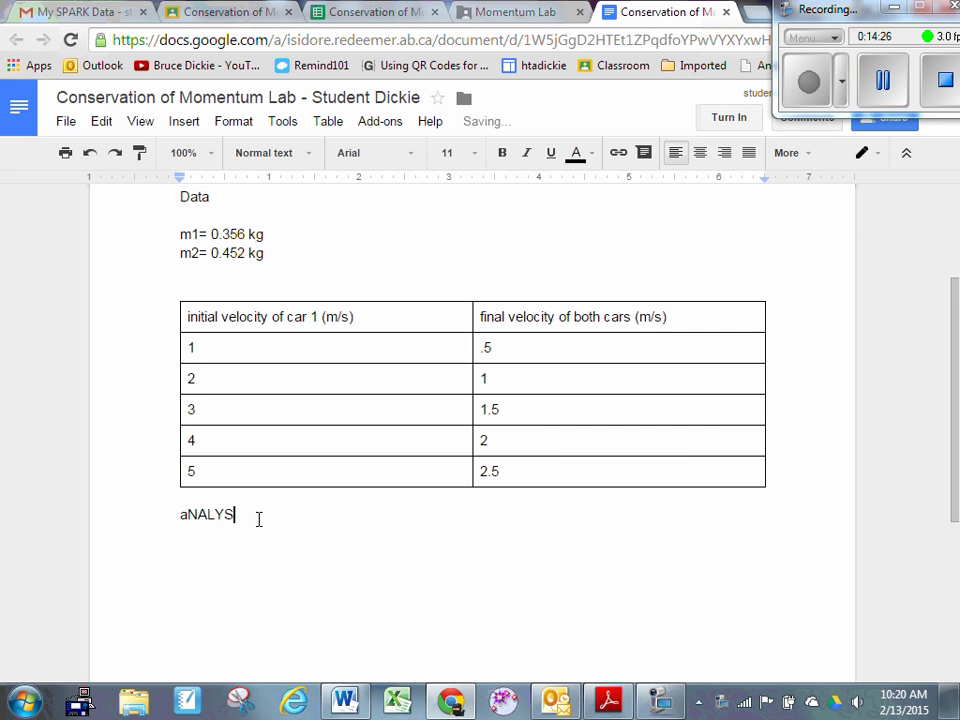
{"action": "key", "text": "BackSpace"}
{"action": "key", "text": "BackSpace"}
{"action": "key", "text": "BackSpace"}
{"action": "key", "text": "BackSpace"}
{"action": "key", "text": "BackSpace"}
{"action": "key", "text": "BackSpace"}
{"action": "key", "text": "BackSpace"}
{"action": "key", "text": "BackSpace"}
{"action": "type", "text": "Analysis"}
{"action": "key", "text": "Return"}
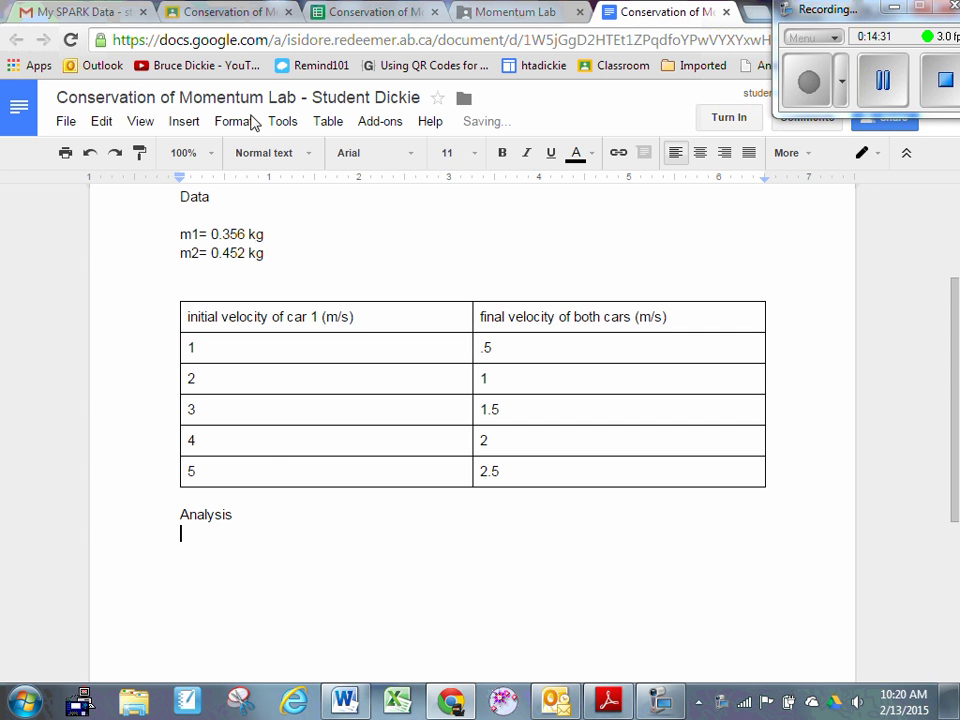
{"action": "left_click", "coordinate": [229, 14]}
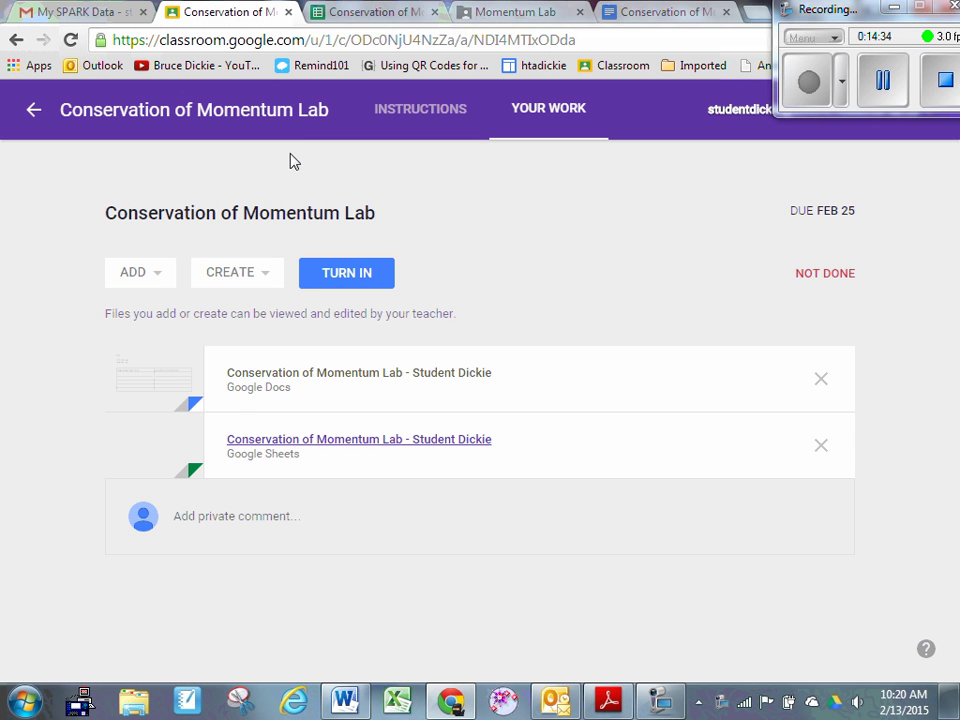
- Create a new spreadsheet from the assignment's CREATE menu and open it
{"action": "left_click", "coordinate": [264, 273]}
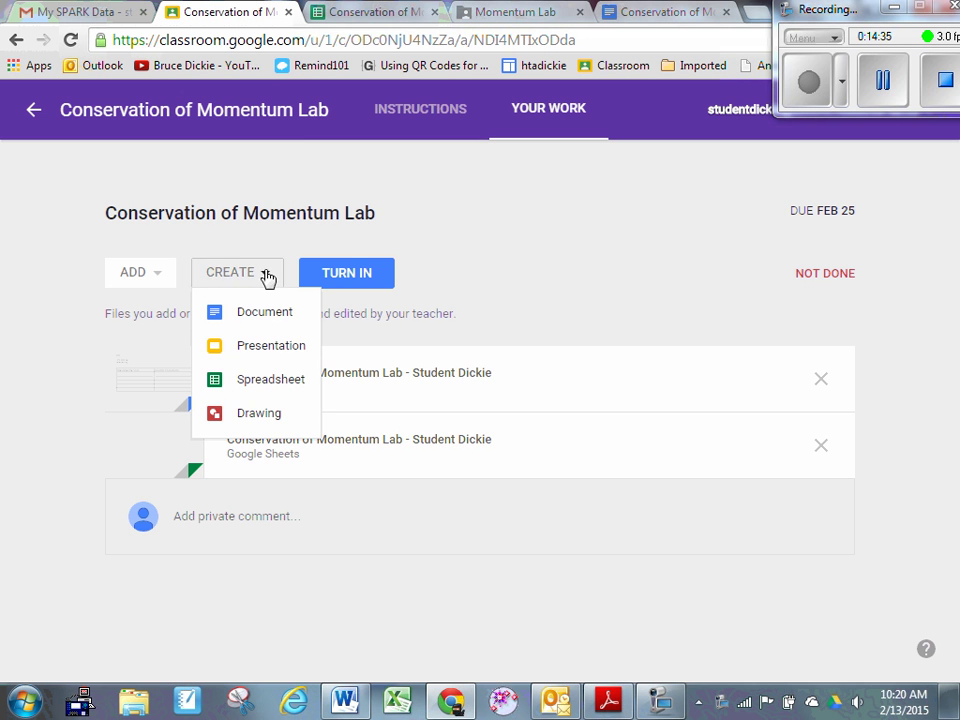
{"action": "left_click", "coordinate": [269, 381]}
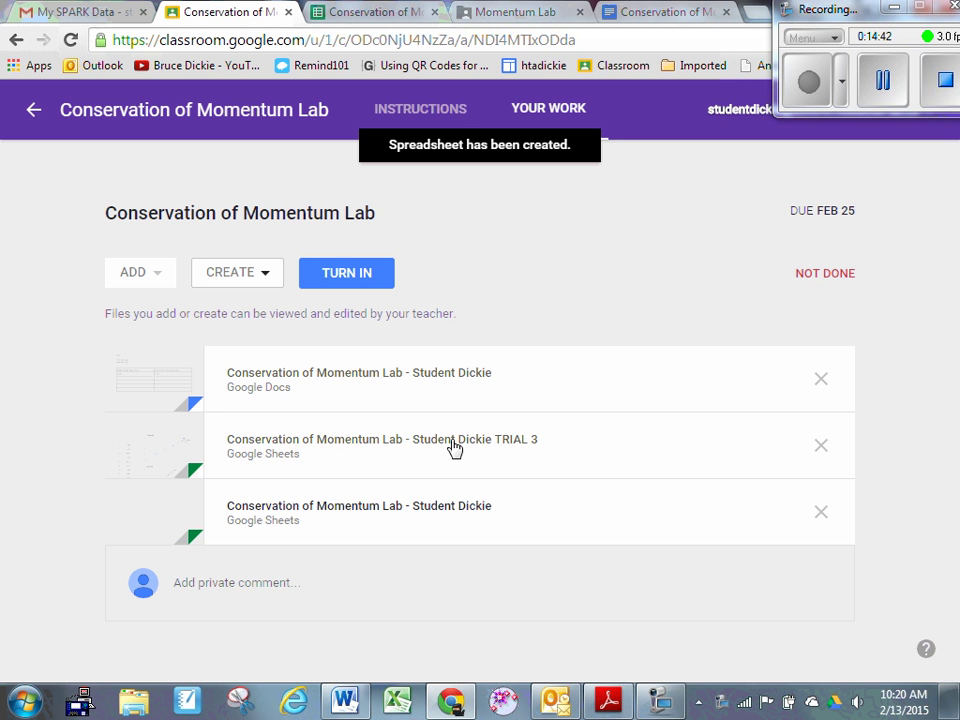
{"action": "left_click", "coordinate": [408, 510]}
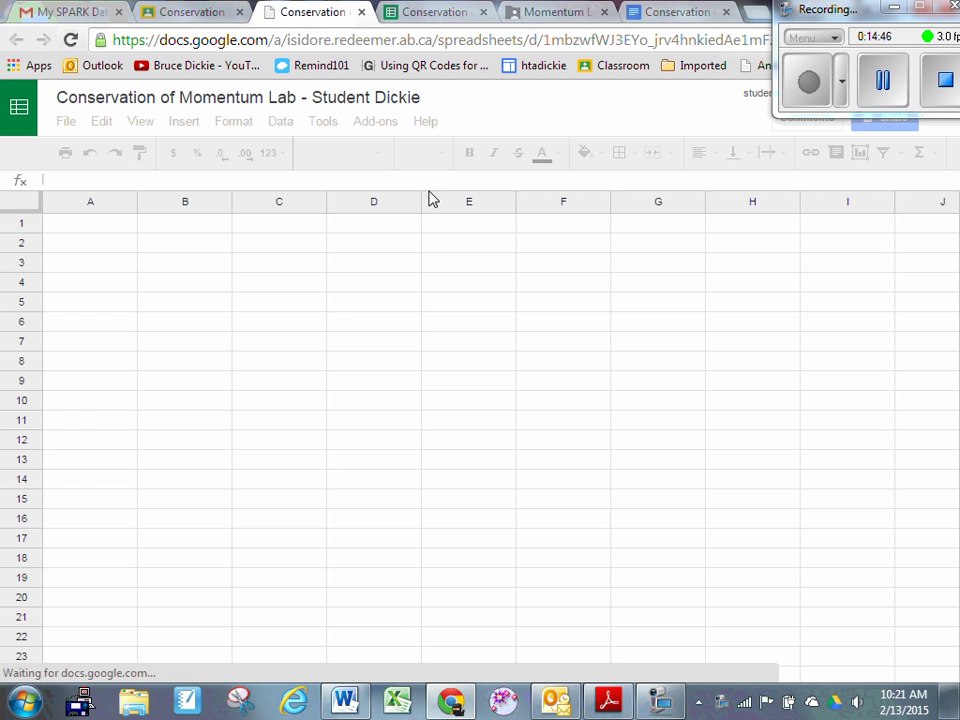
- Append 'FINAL GRAPH' to the end of the spreadsheet's title and confirm the rename
{"action": "left_click", "coordinate": [420, 101]}
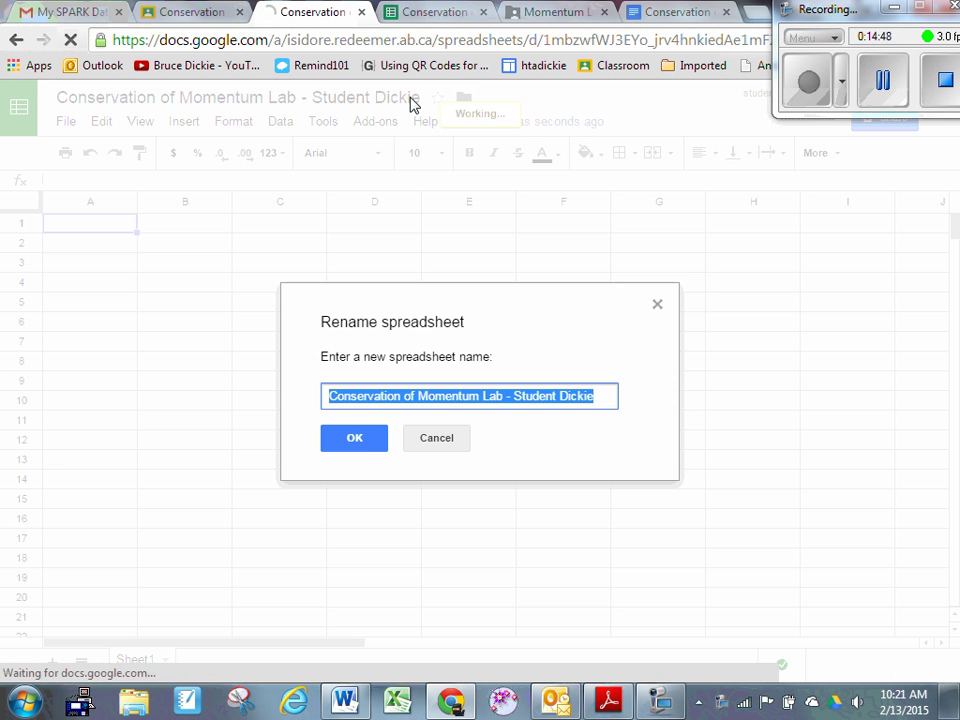
{"action": "left_click", "coordinate": [603, 396]}
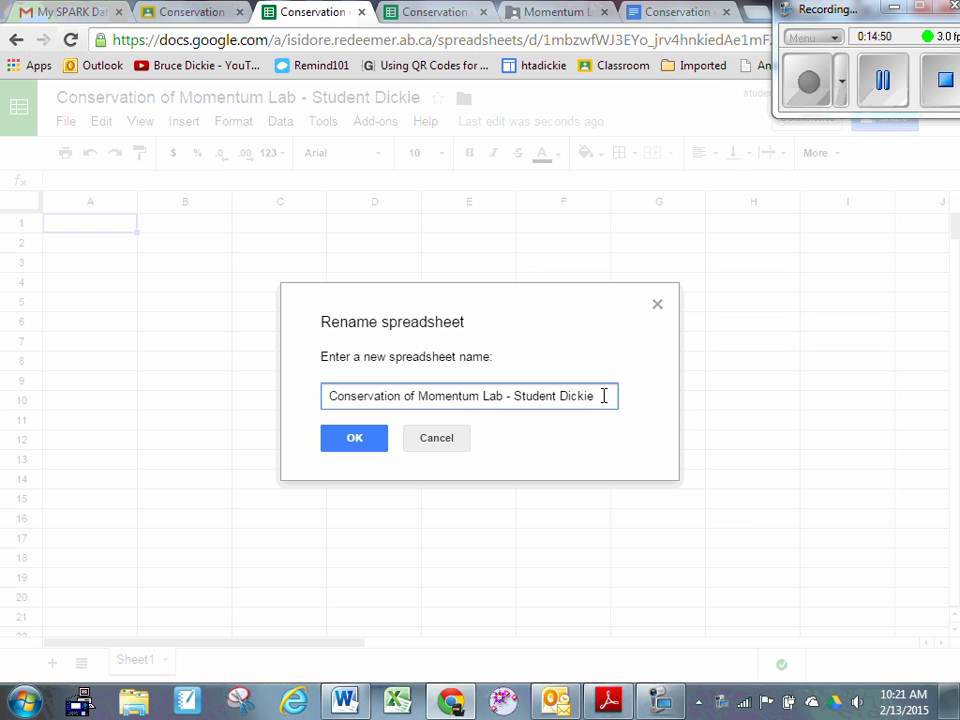
{"action": "type", "text": "FINAL"}
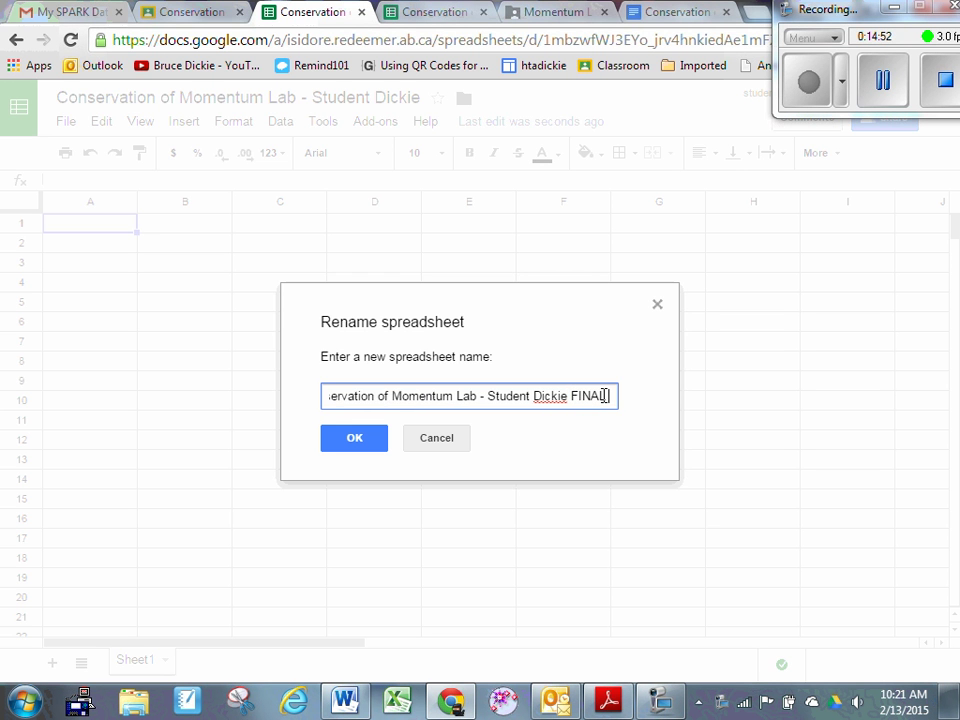
{"action": "type", "text": " GRAPH"}
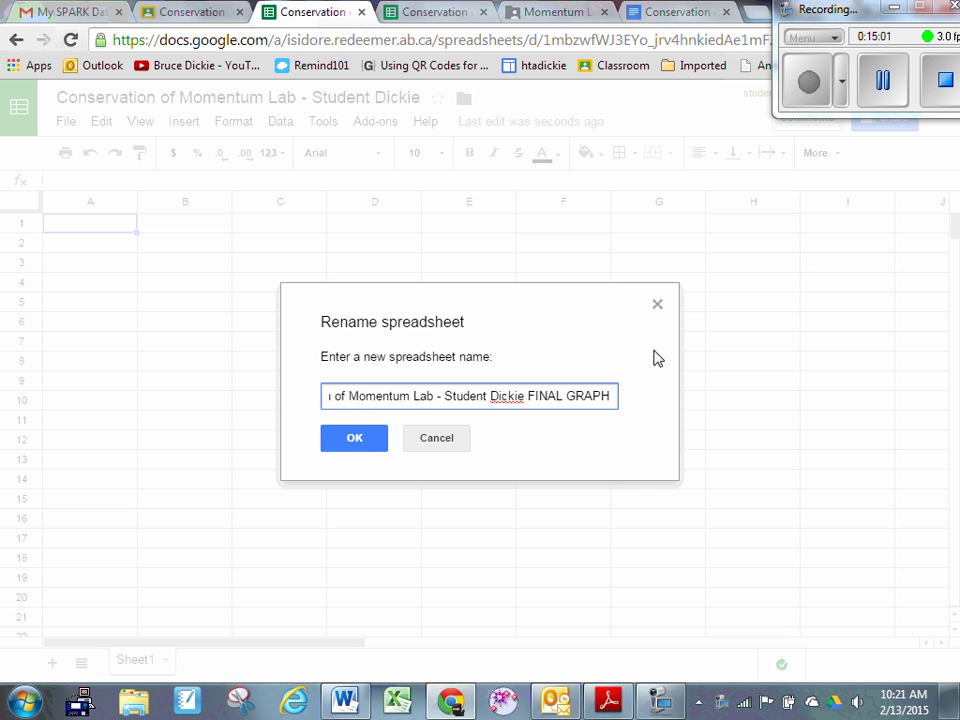
{"action": "left_click", "coordinate": [360, 445]}
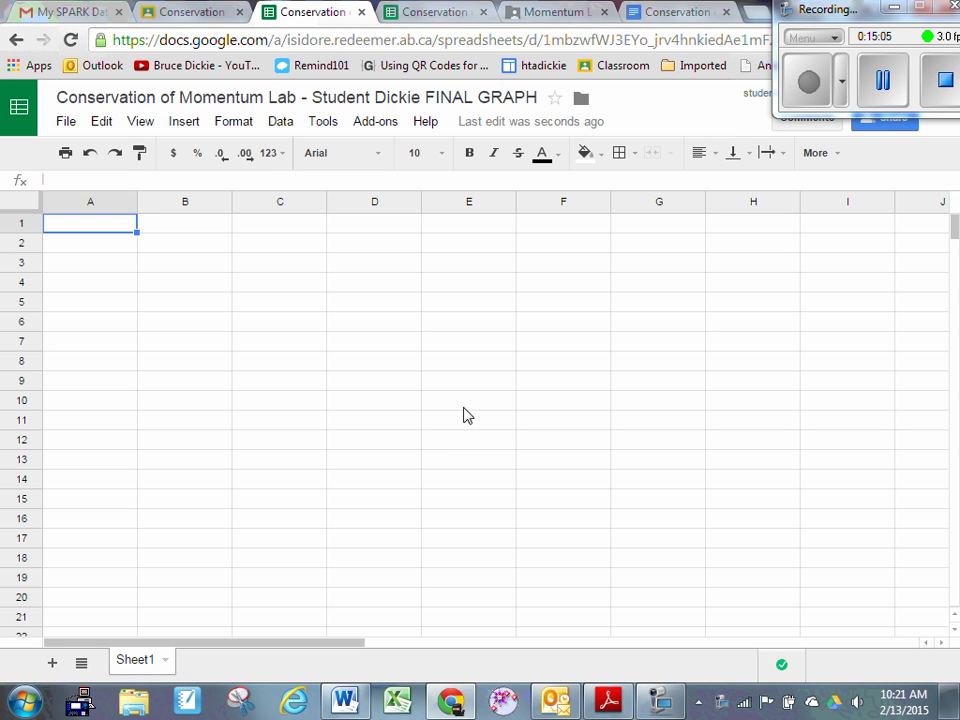
- Enter column headers vi in A1 and vf in B1
{"action": "type", "text": "vf"}
{"action": "key", "text": "Tab"}
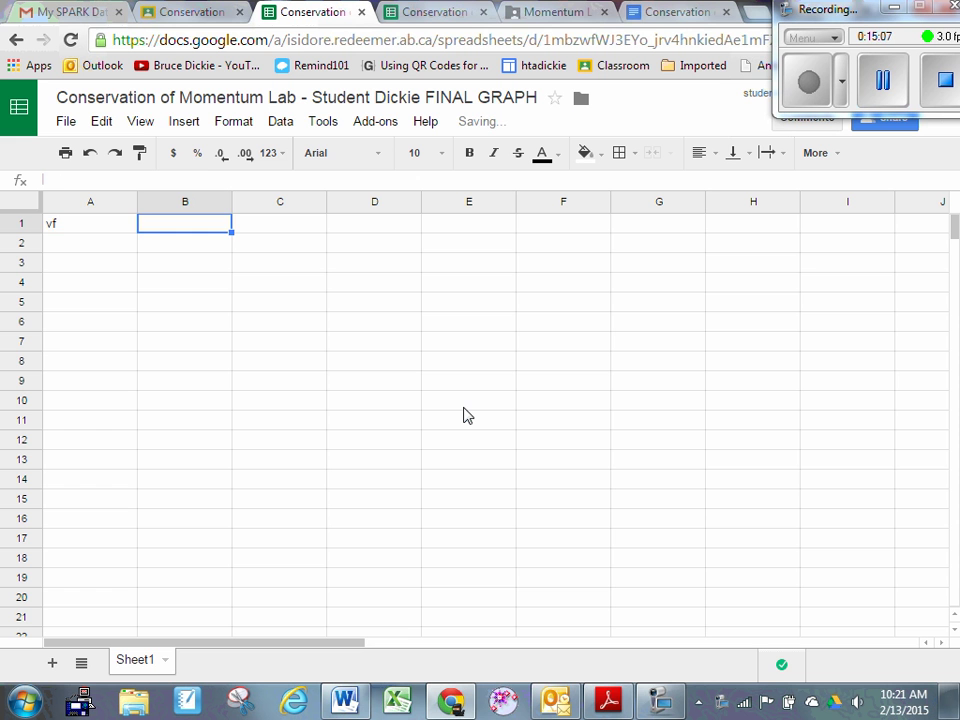
{"action": "key", "text": "Left"}
{"action": "type", "text": "vi"}
{"action": "key", "text": "Tab"}
{"action": "type", "text": "vf"}
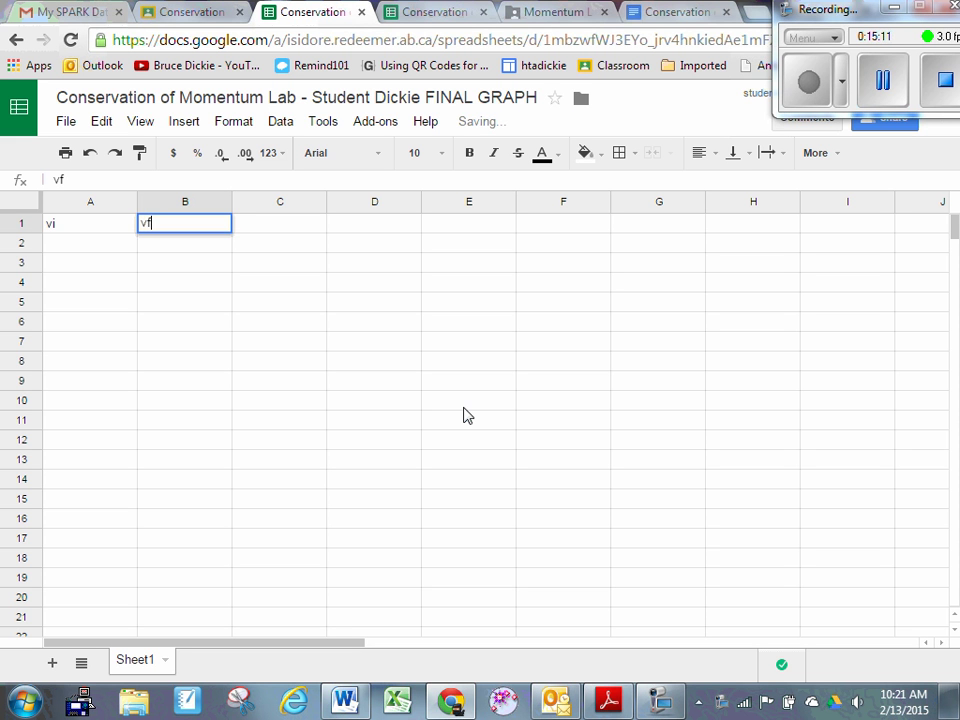
{"action": "key", "text": "Return"}
- Fill A2:A6 with vi values 1, 2, 3, 4 and 5
{"action": "key", "text": "Left"}
{"action": "type", "text": "1"}
{"action": "key", "text": "Return"}
{"action": "type", "text": "2"}
{"action": "key", "text": "Return"}
{"action": "type", "text": "3"}
{"action": "key", "text": "Return"}
{"action": "type", "text": "4"}
{"action": "key", "text": "Return"}
{"action": "type", "text": "5"}
{"action": "key", "text": "Return"}
- Fill B2:B6 with vf values 0.5, 1, 1.5, 2 and 2.5
{"action": "key", "text": "Up"}
{"action": "key", "text": "Up"}
{"action": "key", "text": "Up"}
{"action": "key", "text": "Up"}
{"action": "key", "text": "Up"}
{"action": "key", "text": "Right"}
{"action": "type", "text": "0.5"}
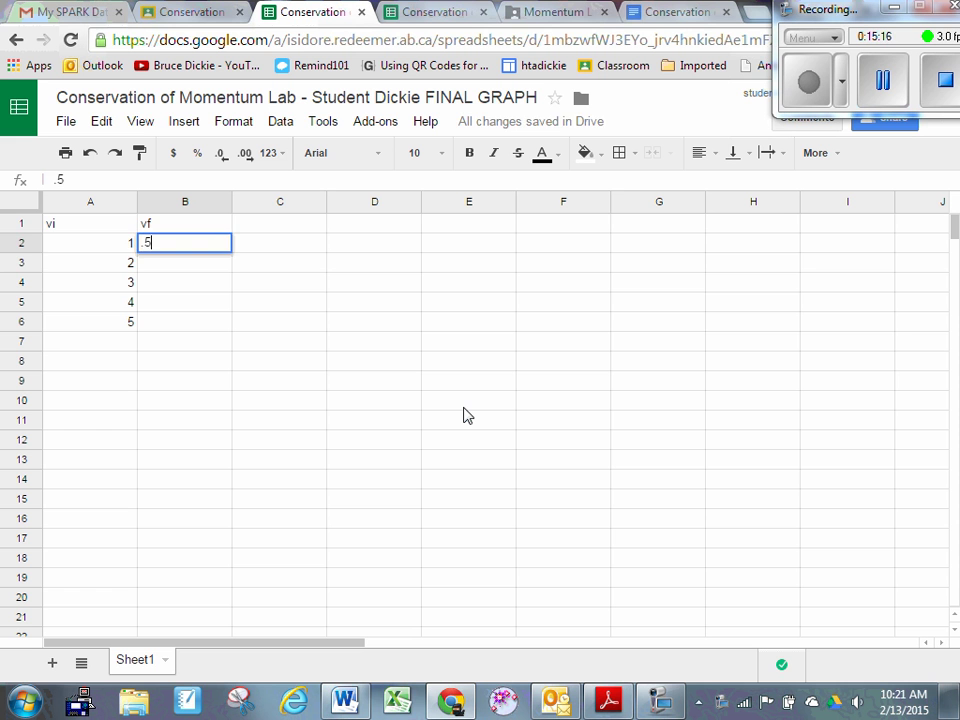
{"action": "key", "text": "Return"}
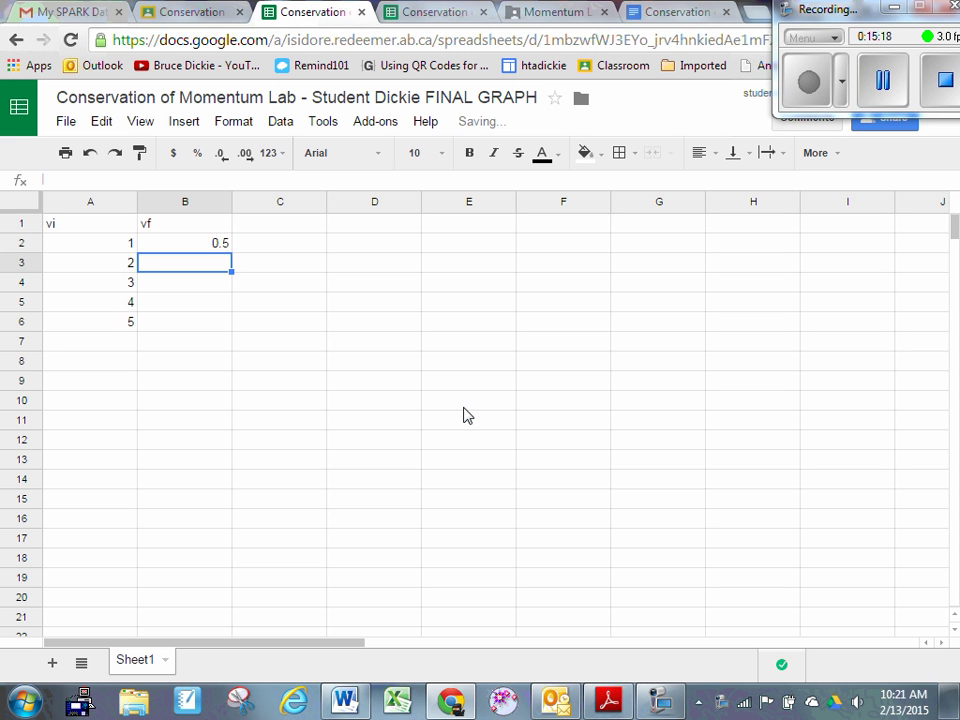
{"action": "type", "text": "1"}
{"action": "key", "text": "Return"}
{"action": "type", "text": "1.5"}
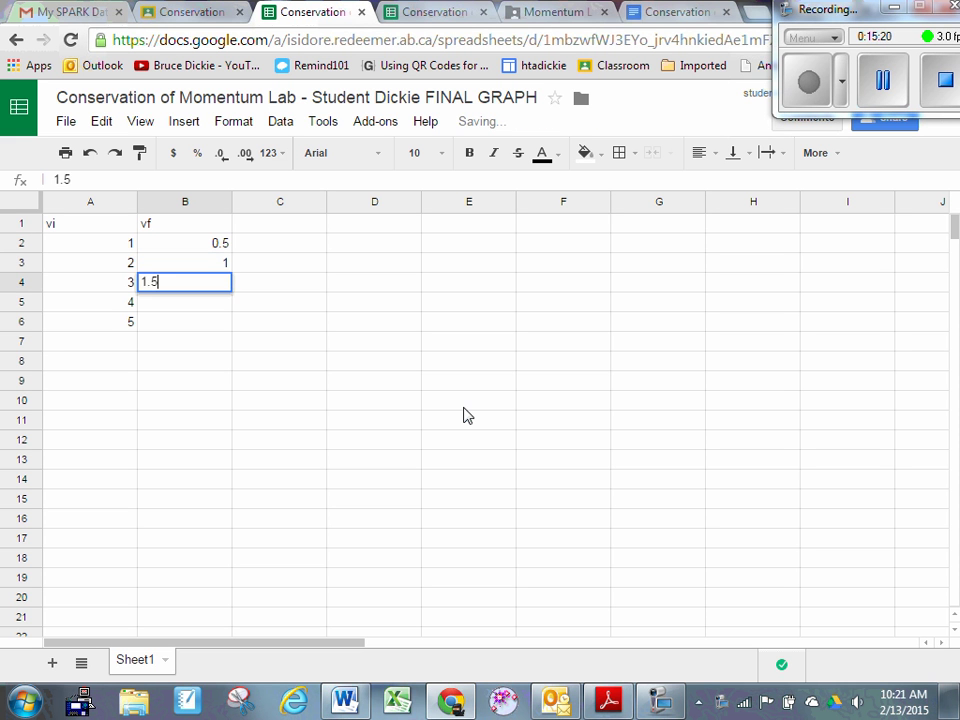
{"action": "key", "text": "Return"}
{"action": "type", "text": "2"}
{"action": "key", "text": "Return"}
{"action": "type", "text": "2.5"}
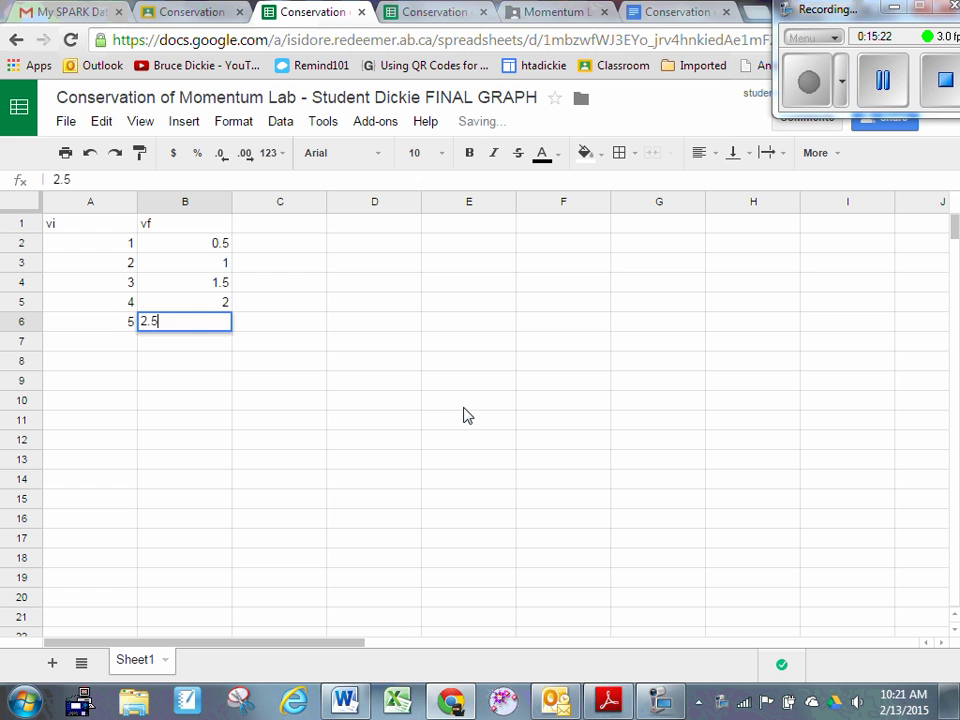
{"action": "key", "text": "Return"}
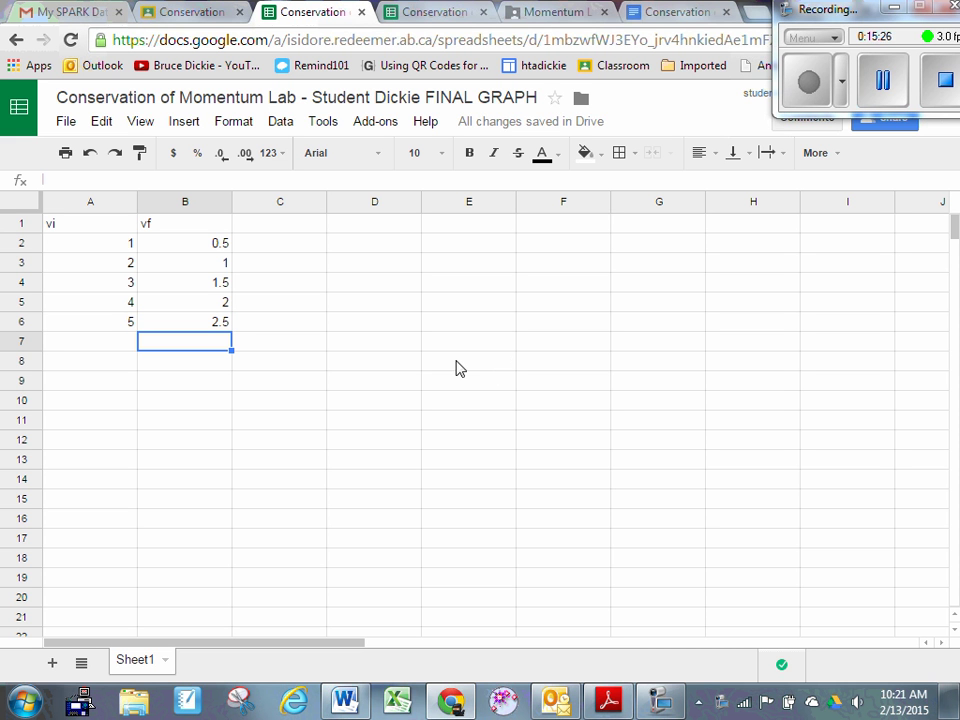
- Build a plain scatter chart from the velocity data in A2:B6
{"action": "left_click", "coordinate": [127, 246]}
{"action": "left_click_drag", "start_coordinate": [127, 246], "coordinate": [212, 326]}
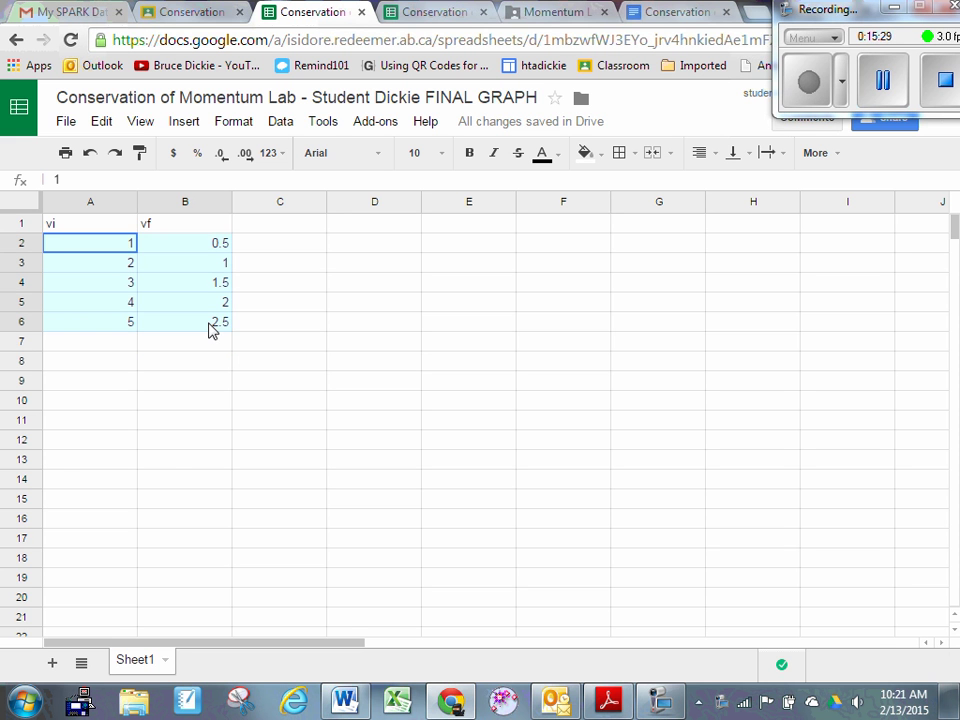
{"action": "left_click", "coordinate": [184, 123]}
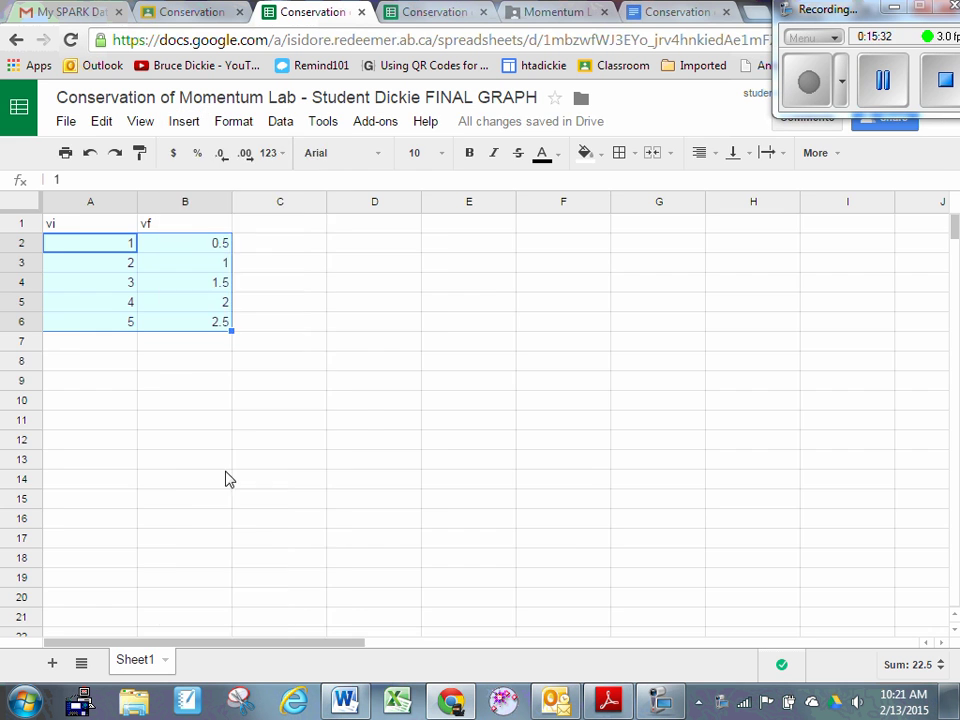
{"action": "left_click", "coordinate": [223, 510]}
{"action": "left_click", "coordinate": [140, 212]}
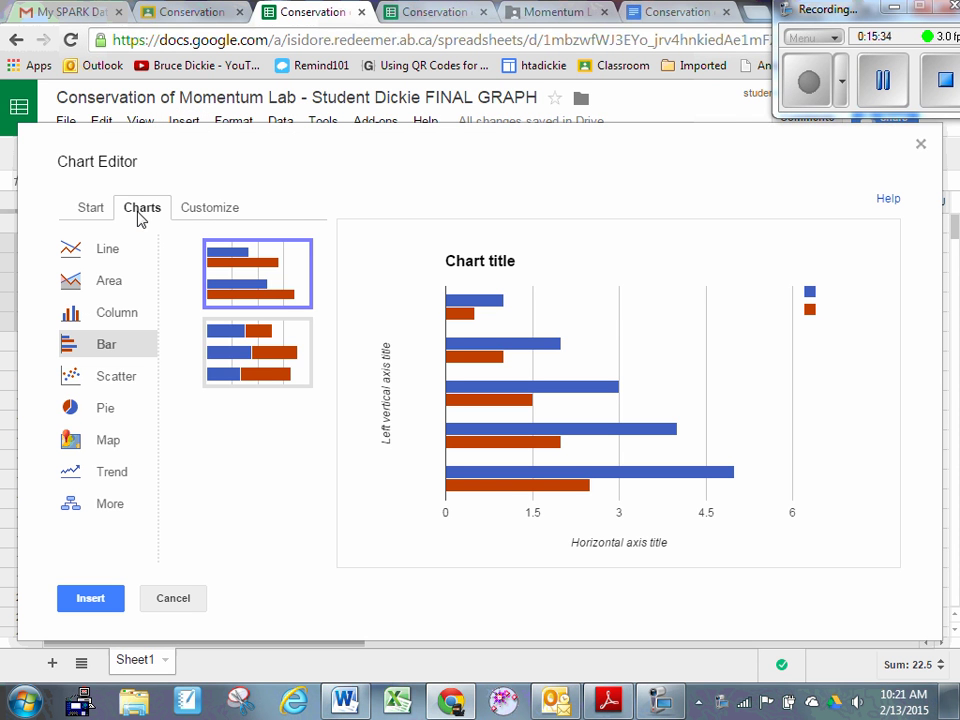
{"action": "left_click", "coordinate": [118, 386]}
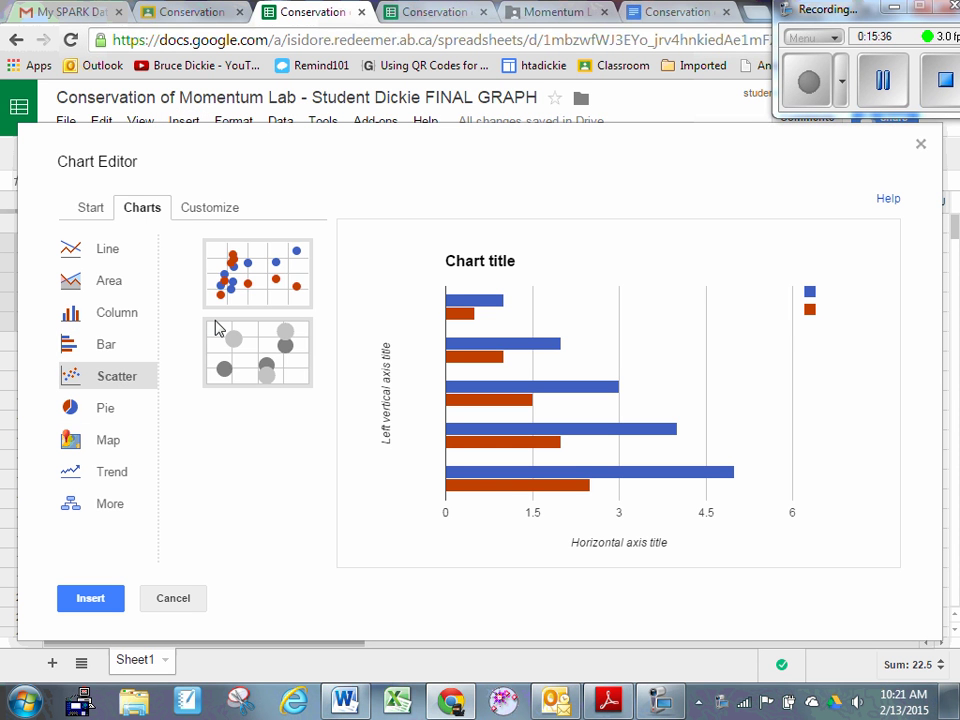
{"action": "left_click", "coordinate": [252, 282]}
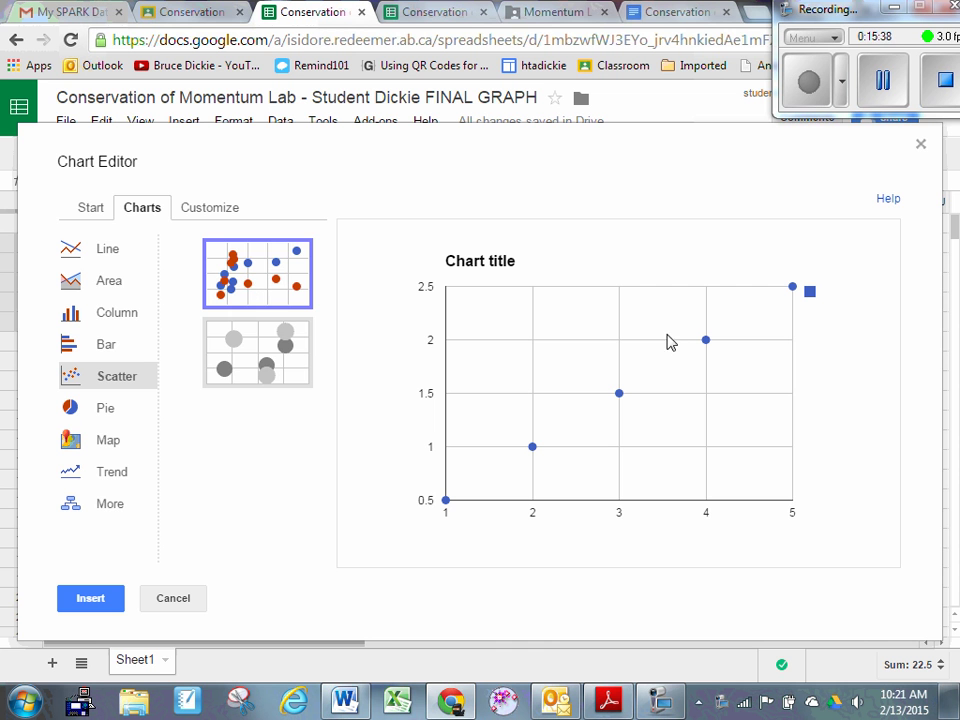
- Title the chart 'Final Velocity vs. Initial Velocity'
{"action": "left_click", "coordinate": [248, 214]}
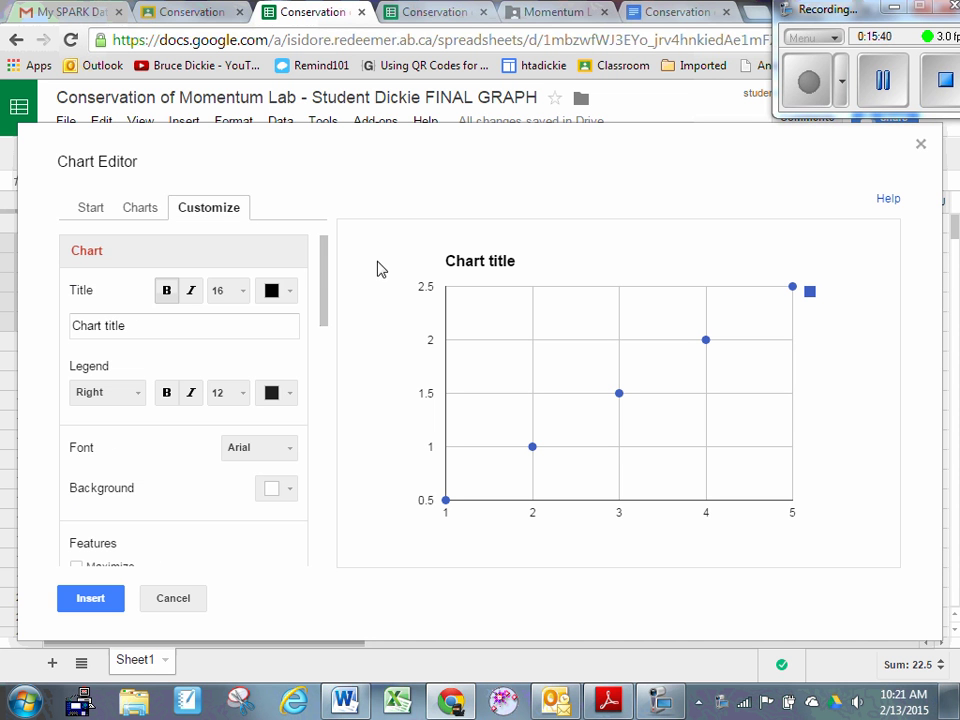
{"action": "left_click", "coordinate": [180, 325]}
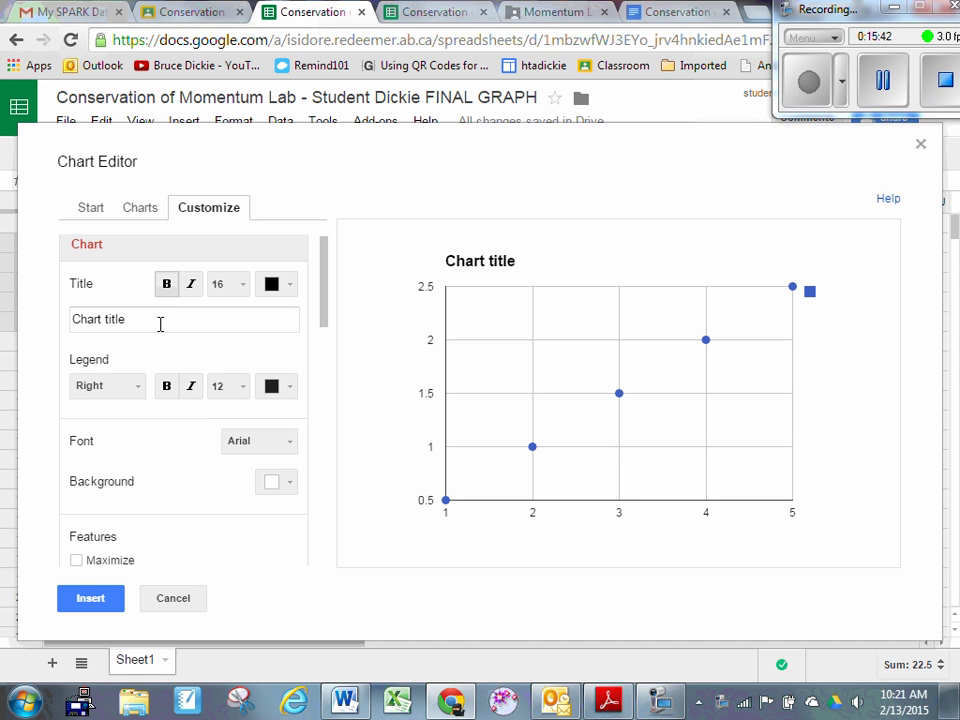
{"action": "left_click", "coordinate": [186, 318]}
{"action": "type", "text": "Final "}
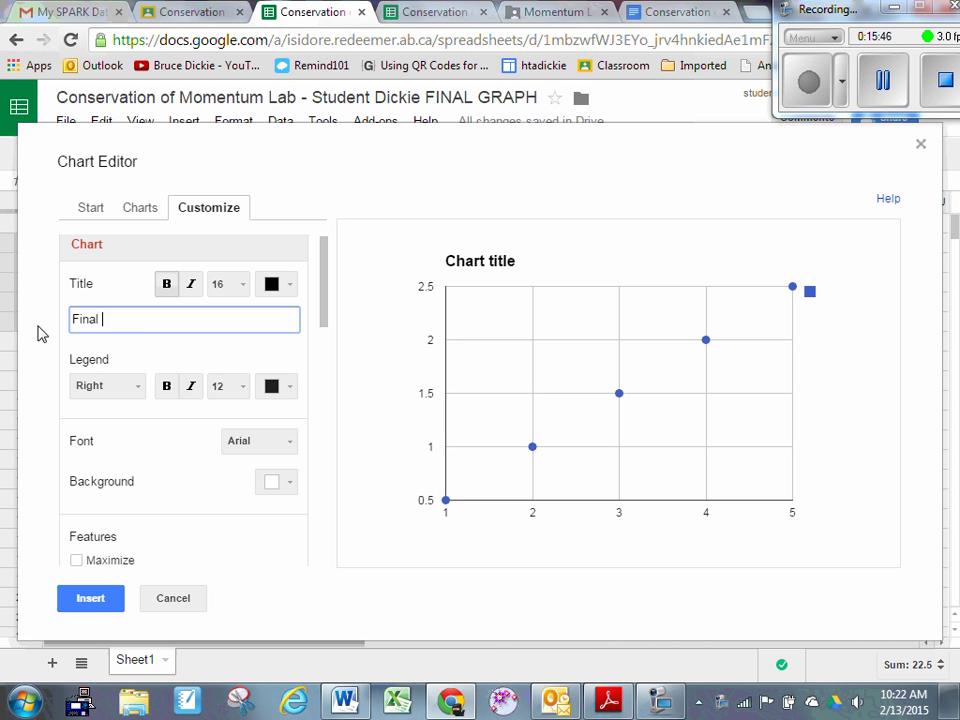
{"action": "type", "text": "Velocity vs. Ini"}
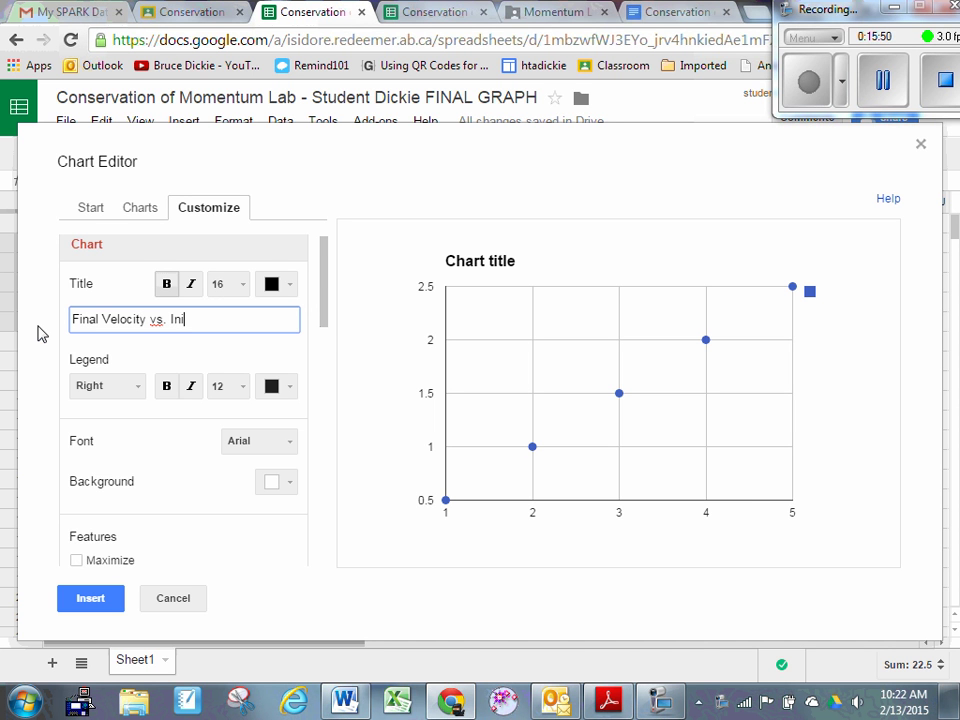
{"action": "type", "text": "tiial Vel"}
{"action": "key", "text": "BackSpace"}
{"action": "key", "text": "BackSpace"}
{"action": "key", "text": "BackSpace"}
{"action": "key", "text": "BackSpace"}
{"action": "key", "text": "BackSpace"}
{"action": "key", "text": "BackSpace"}
{"action": "key", "text": "BackSpace"}
{"action": "type", "text": "al Velocity"}
{"action": "left_click_drag", "start_coordinate": [326, 289], "coordinate": [326, 377]}
- Title the horizontal axis 'initial velocity (m/s)' and the vertical axis 'final velocity (m/s)'
{"action": "left_click", "coordinate": [140, 388]}
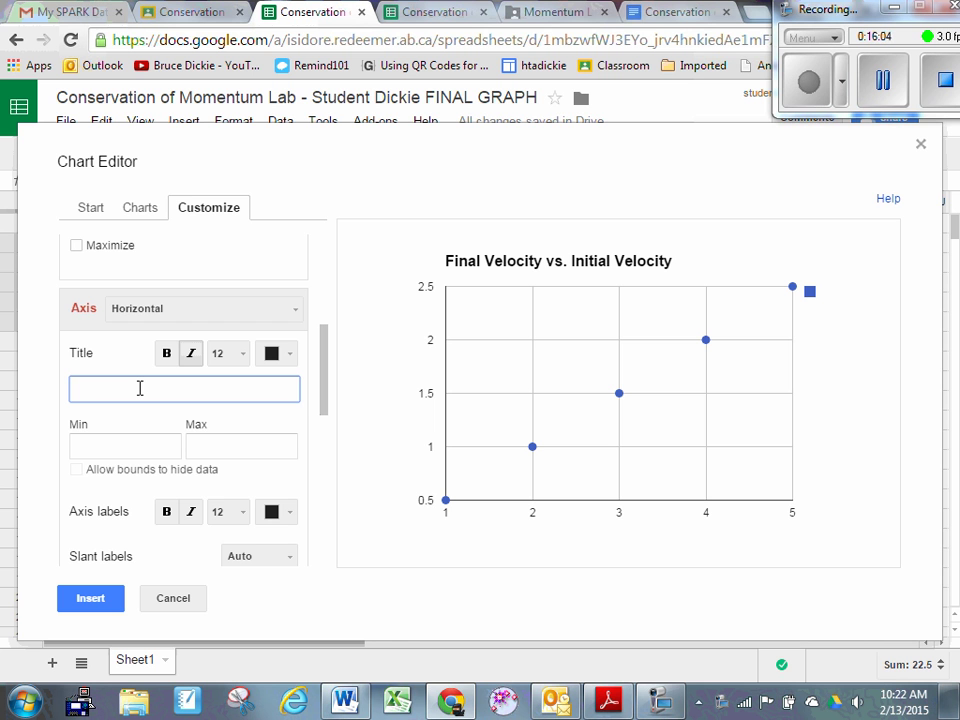
{"action": "type", "text": "initial velocity (m/s)"}
{"action": "left_click", "coordinate": [200, 314]}
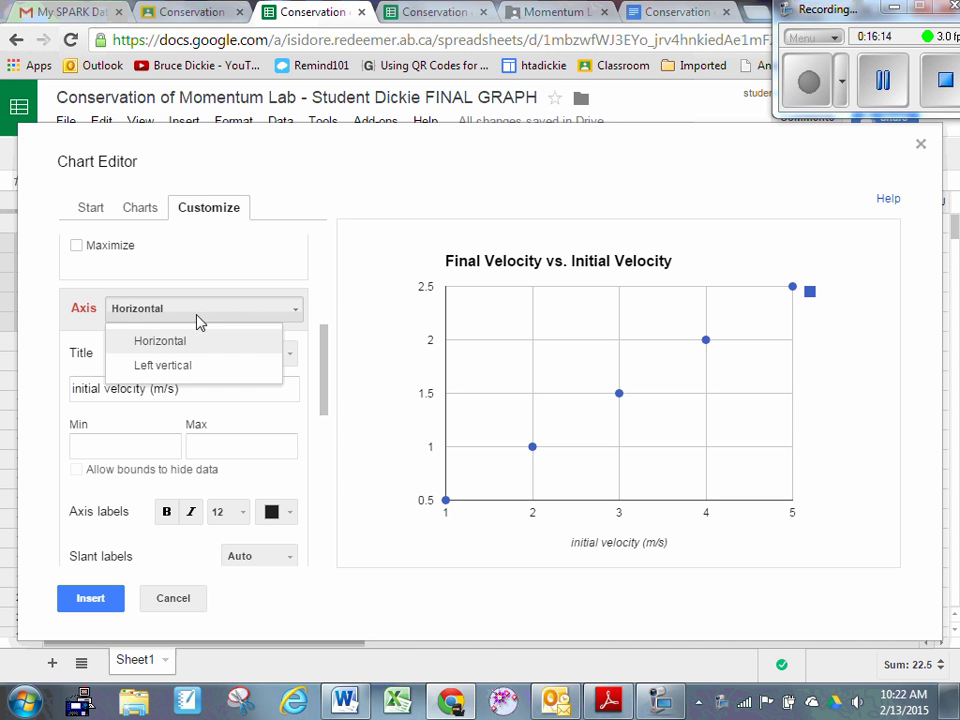
{"action": "left_click", "coordinate": [190, 365]}
{"action": "left_click", "coordinate": [164, 388]}
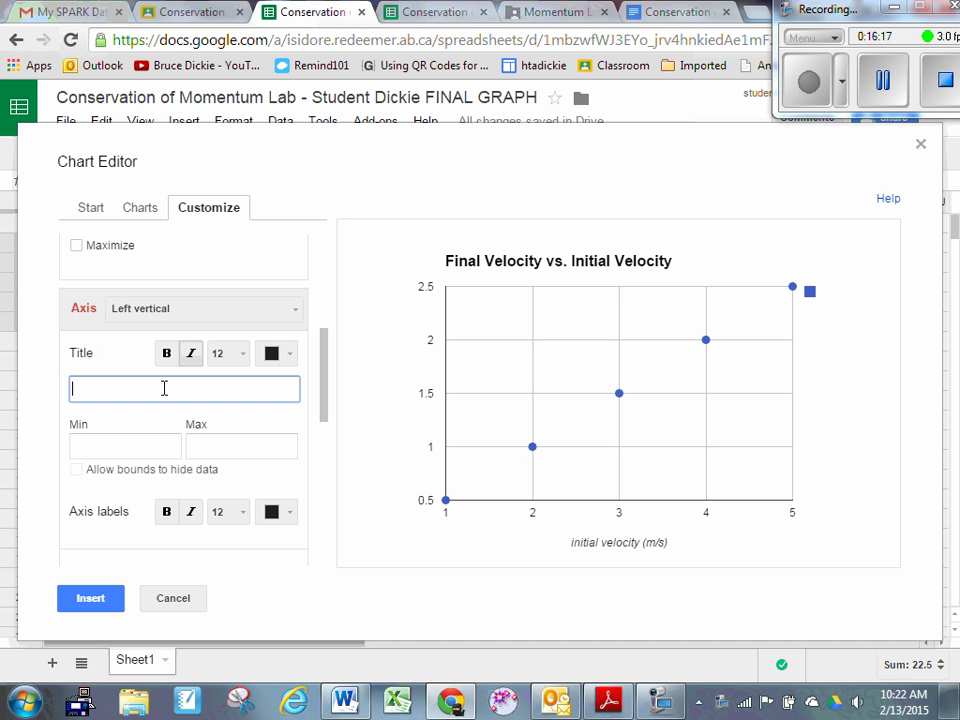
{"action": "type", "text": "final velocity (m/s"}
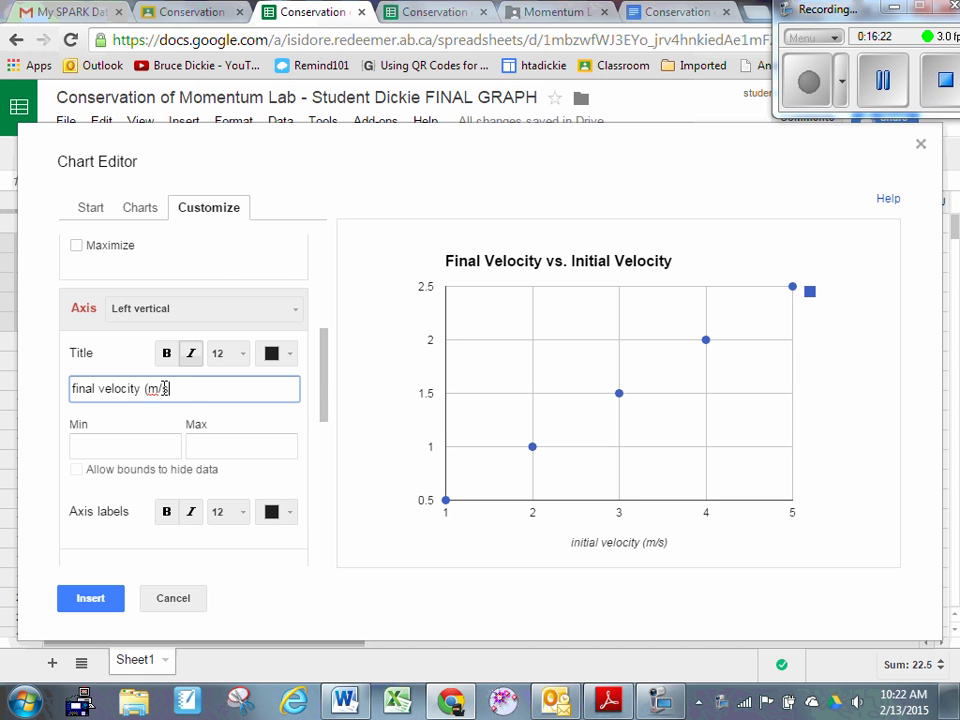
{"action": "type", "text": ")"}
- Add a linear trendline labelled with its equation and insert the chart into the sheet
{"action": "left_click_drag", "start_coordinate": [326, 376], "coordinate": [321, 518]}
{"action": "left_click", "coordinate": [249, 534]}
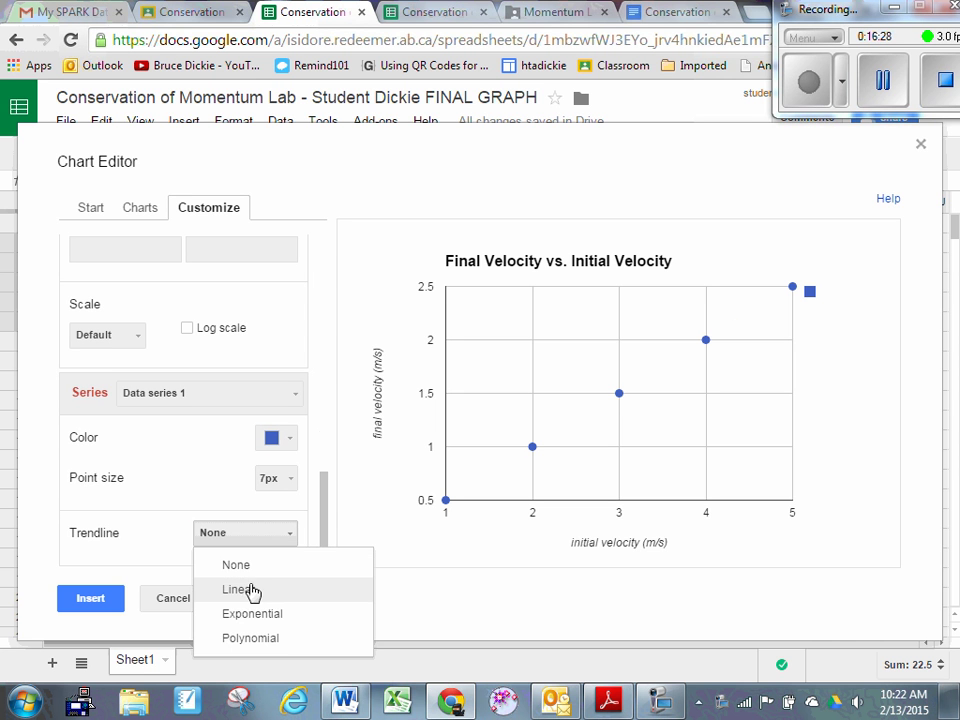
{"action": "left_click", "coordinate": [253, 583]}
{"action": "left_click_drag", "start_coordinate": [326, 501], "coordinate": [323, 525]}
{"action": "left_click", "coordinate": [250, 479]}
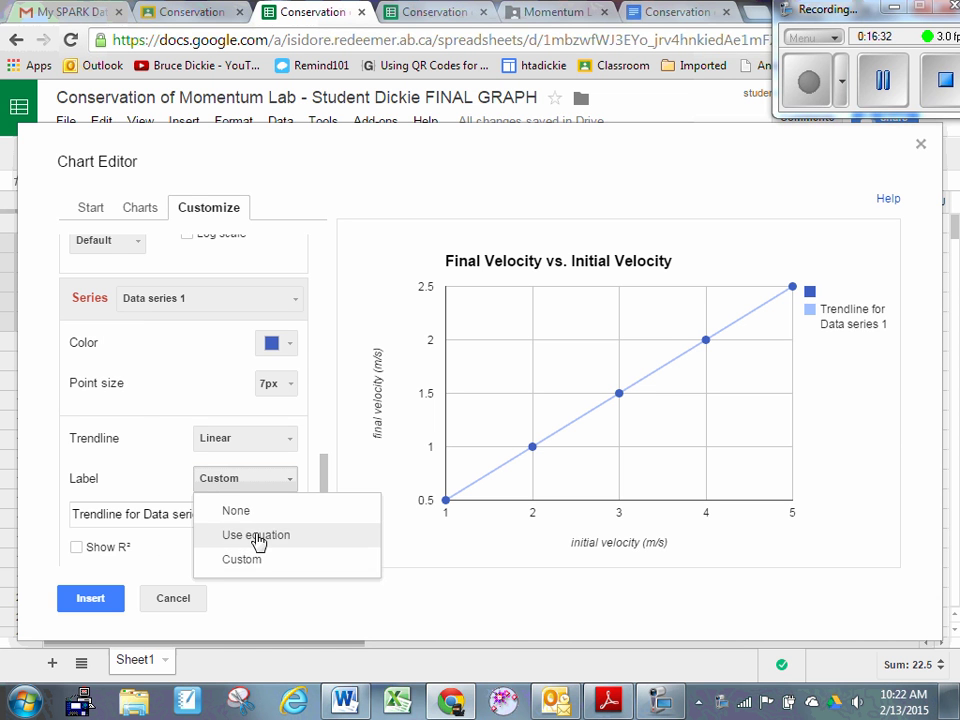
{"action": "left_click", "coordinate": [259, 537]}
{"action": "left_click", "coordinate": [92, 598]}
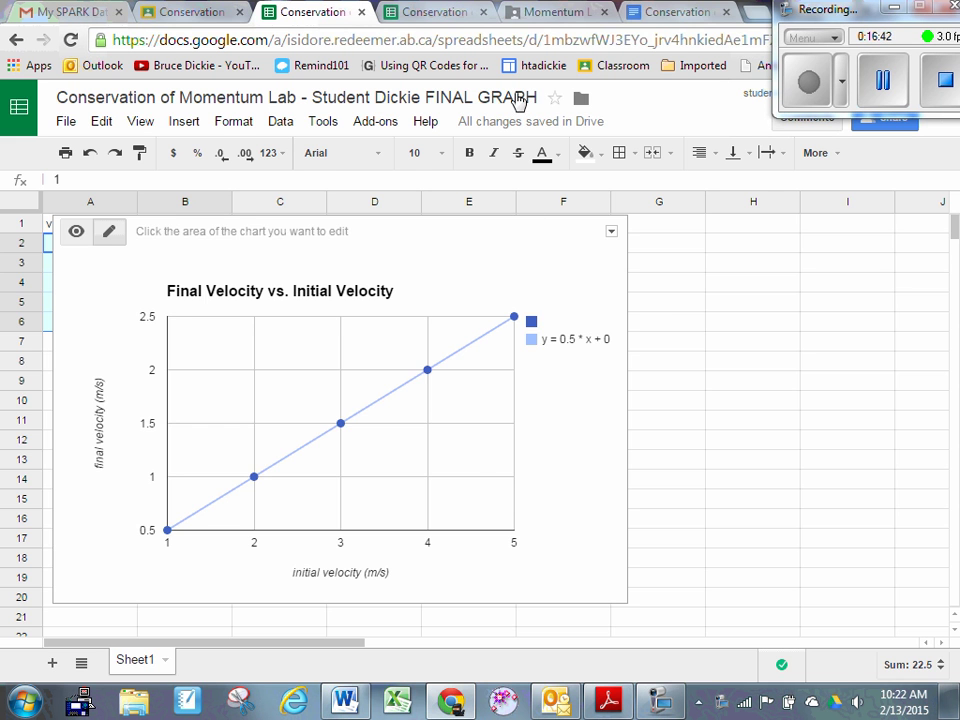
- Paste below the Analysis heading in the lab report, then cut out the pasted YouTube link
{"action": "left_click", "coordinate": [672, 12]}
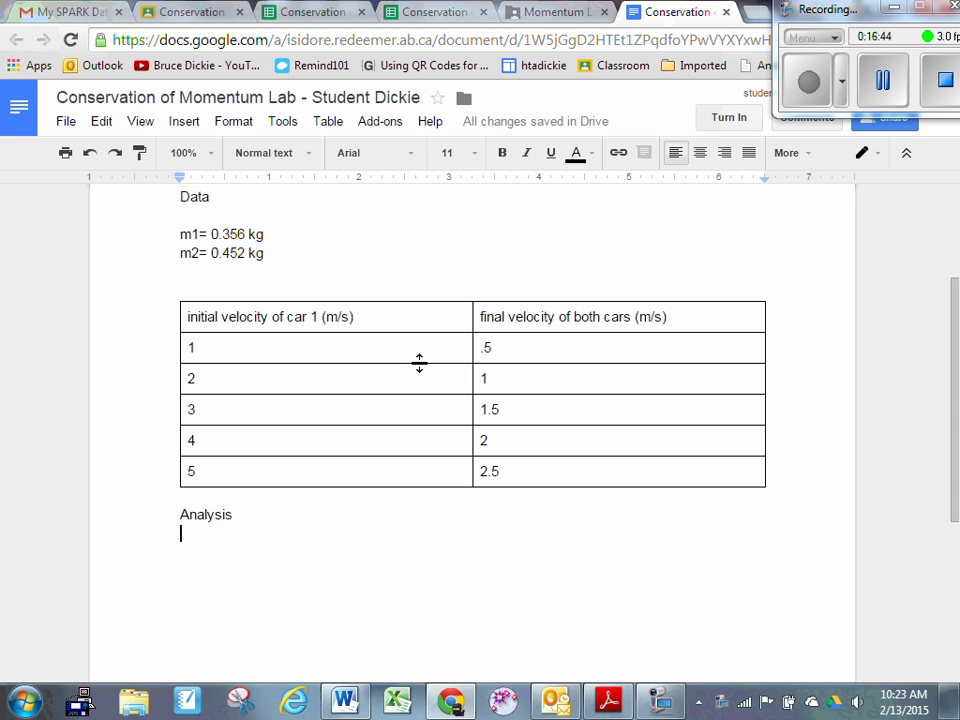
{"action": "key", "text": "Return"}
{"action": "type", "text": "https://www.youtube.com/watch?v=2wAgNKj_iLY"}
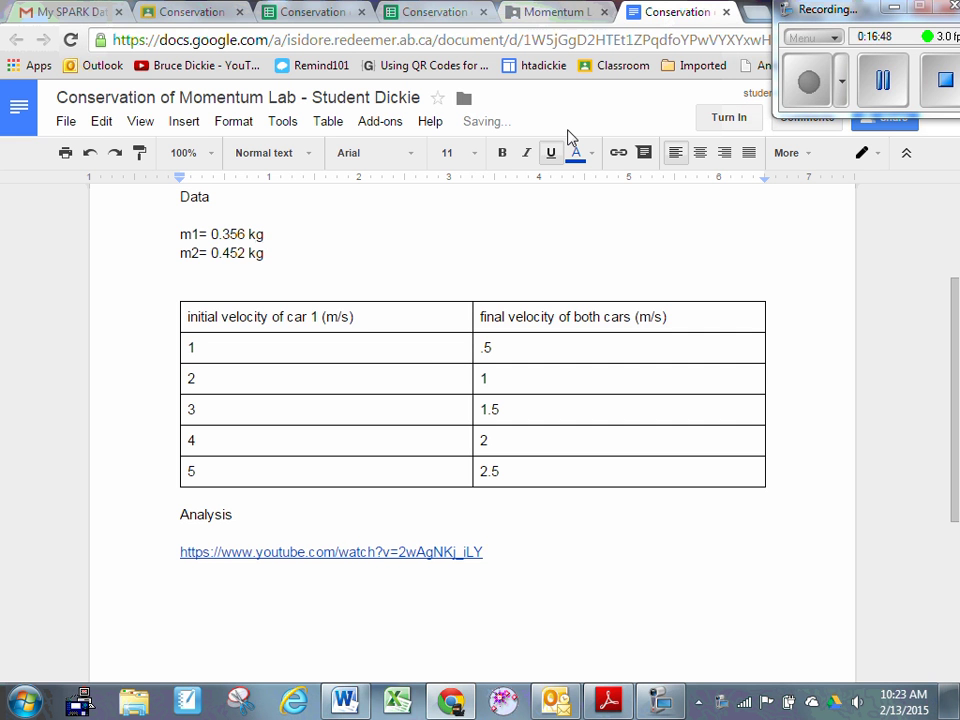
{"action": "key", "text": "BackSpace"}
{"action": "key", "text": "BackSpace"}
{"action": "key", "text": "BackSpace"}
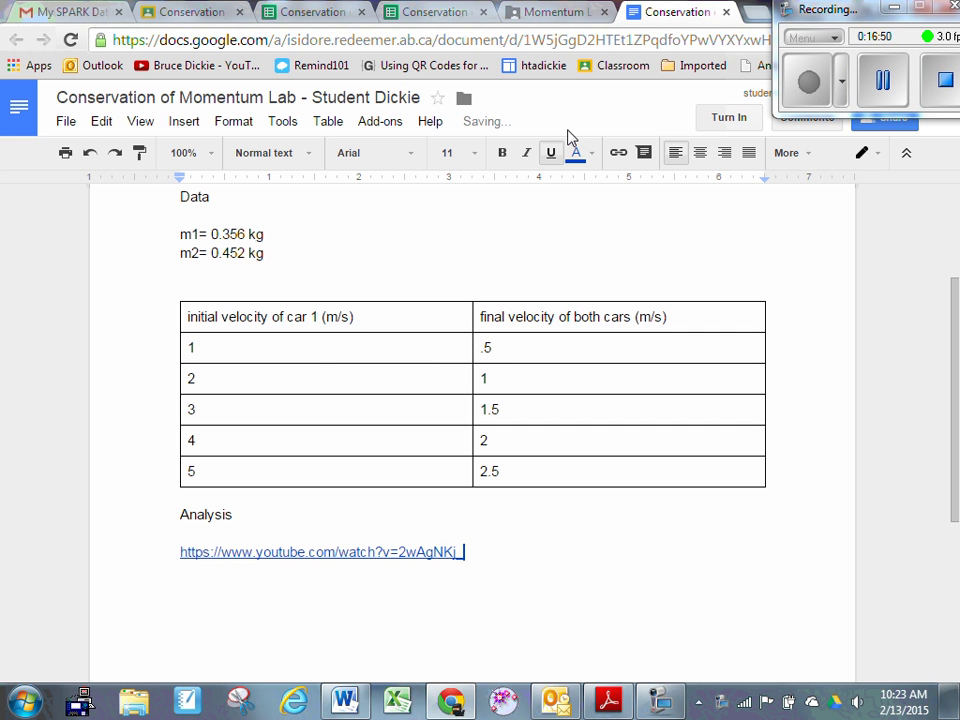
{"action": "left_click_drag", "start_coordinate": [182, 533], "coordinate": [497, 568]}
{"action": "key", "text": "ctrl+x"}
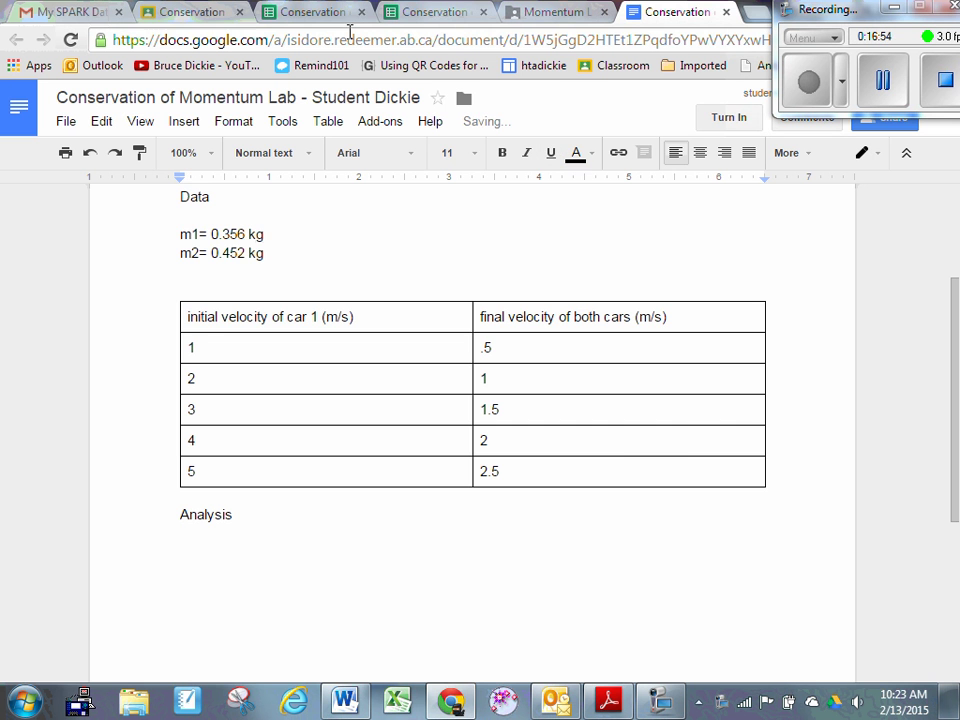
- Check the FINAL GRAPH spreadsheet, then paste under Analysis again and undo the wrong link
{"action": "left_click", "coordinate": [447, 14]}
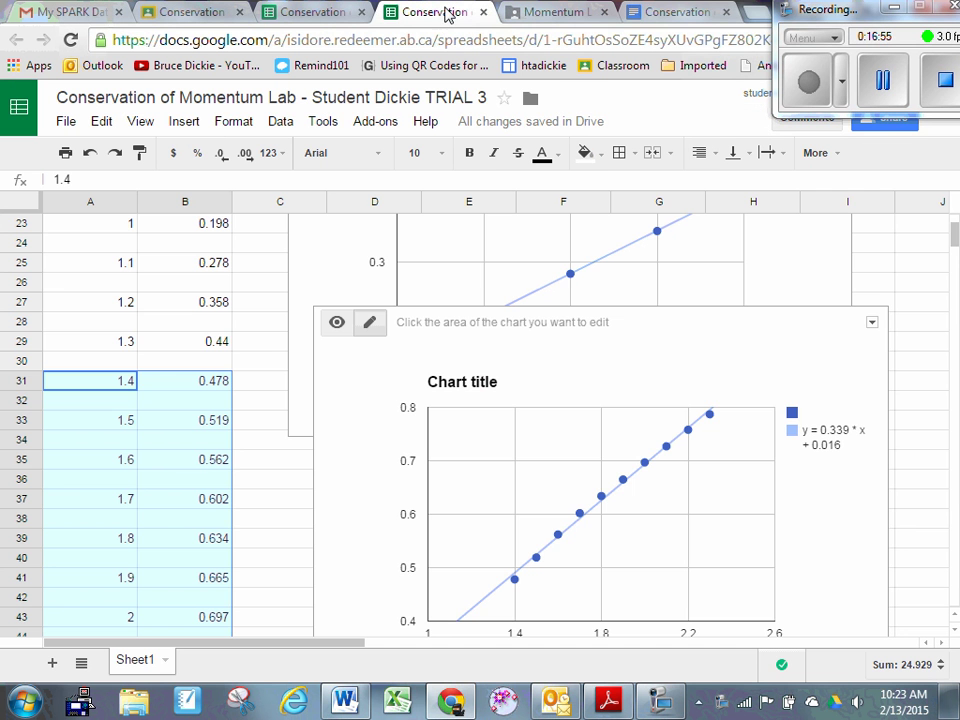
{"action": "left_click", "coordinate": [310, 13]}
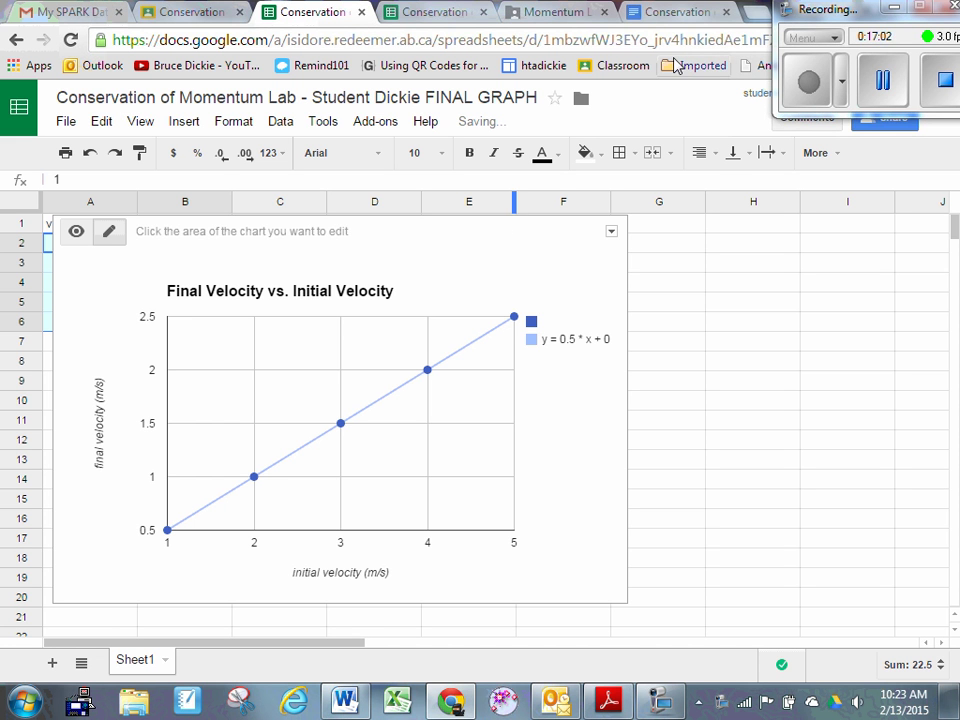
{"action": "left_click", "coordinate": [628, 12]}
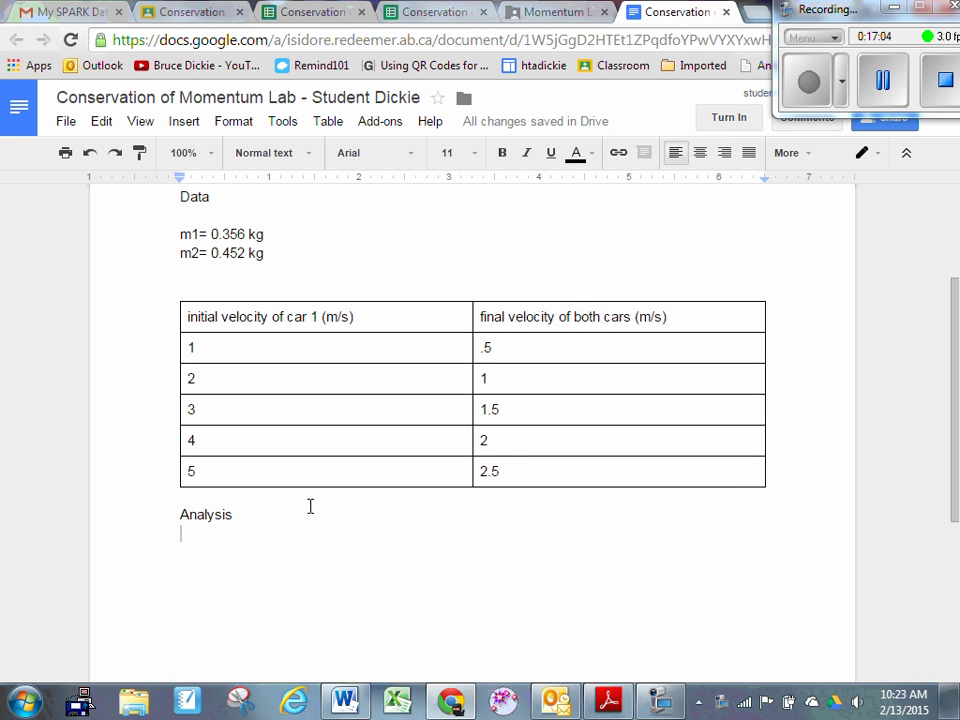
{"action": "key", "text": "Return"}
{"action": "key", "text": "ctrl+v"}
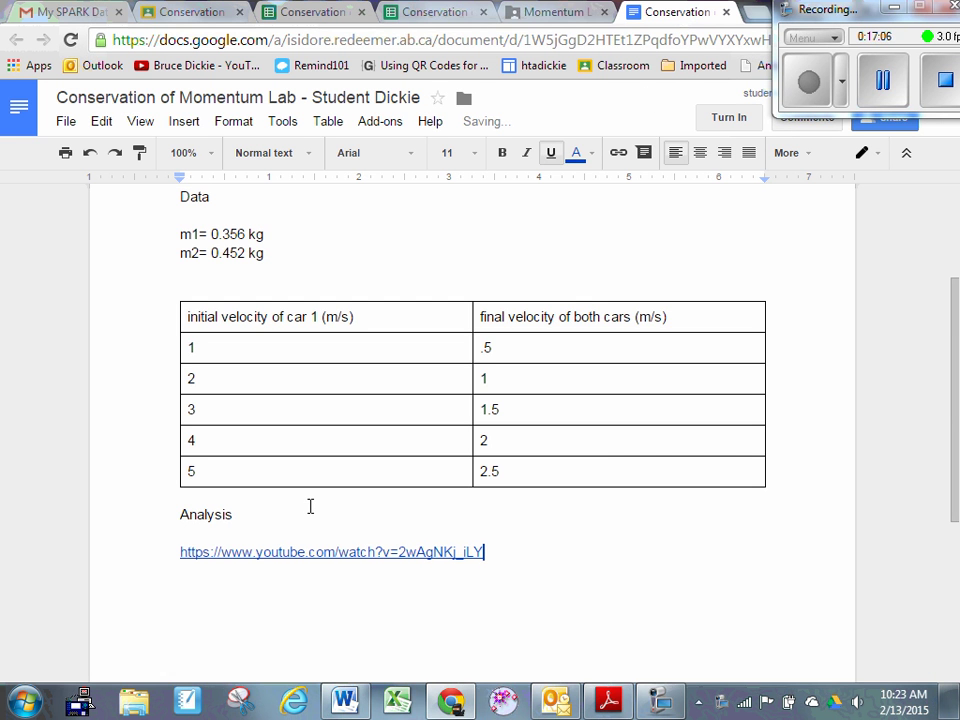
{"action": "key", "text": "ctrl+z"}
{"action": "scroll", "coordinate": [714, 208], "scroll_direction": "down", "scroll_amount": 3}
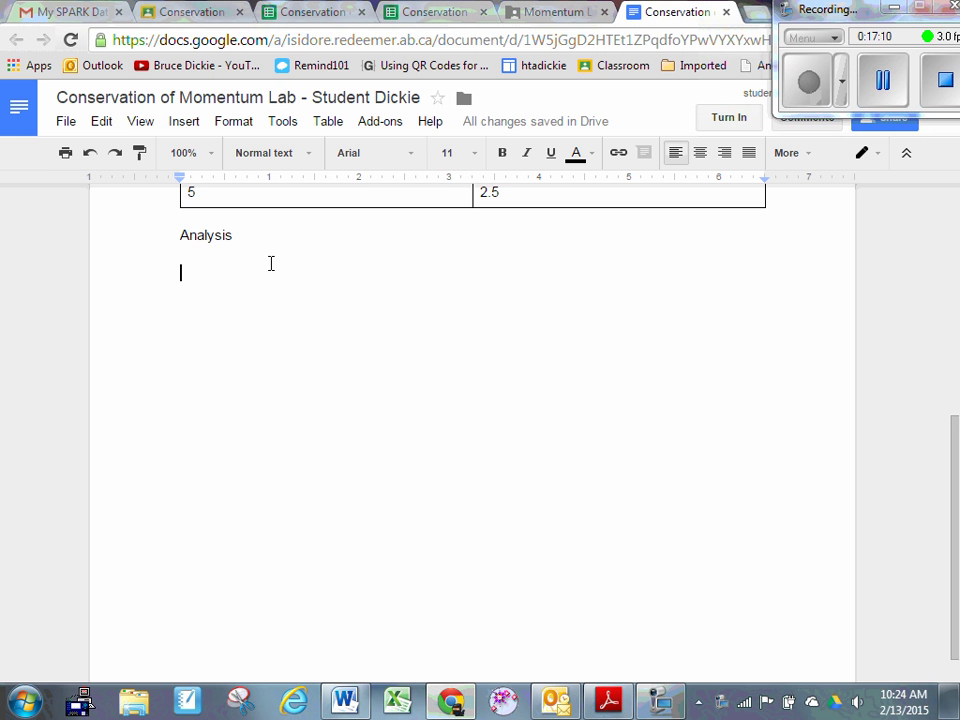
- Paste the velocity scatter chart with its y = 0.5 * x + 0 trendline under Analysis
{"action": "key", "text": "ctrl+v"}
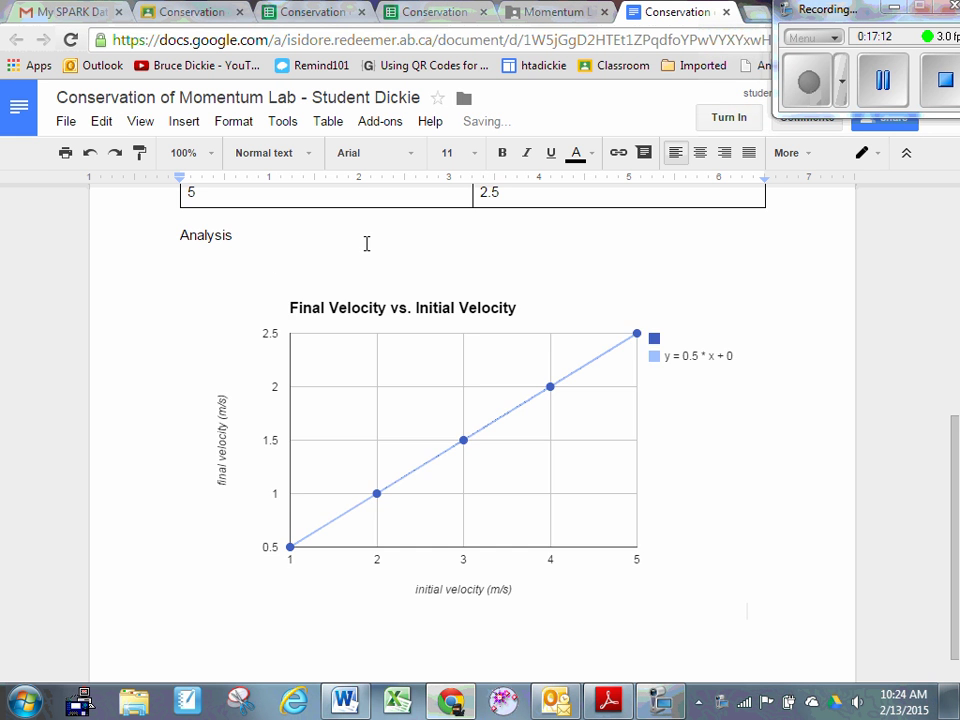
{"action": "scroll", "coordinate": [599, 225], "scroll_direction": "up", "scroll_amount": 1}
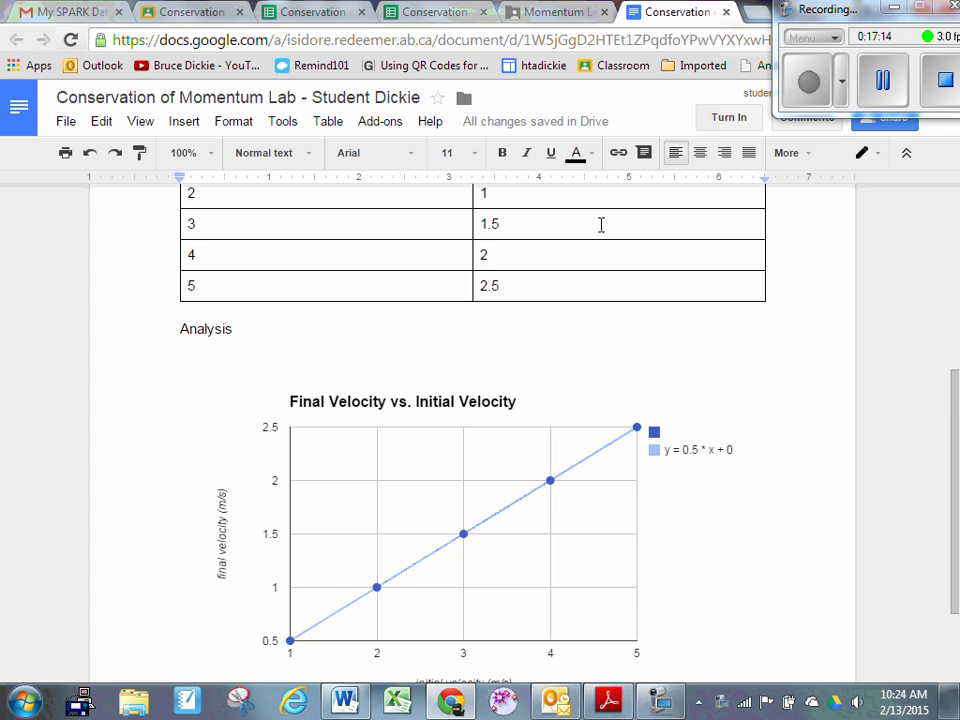
{"action": "scroll", "coordinate": [602, 221], "scroll_direction": "up", "scroll_amount": 3}
{"action": "scroll", "coordinate": [615, 206], "scroll_direction": "down", "scroll_amount": 2}
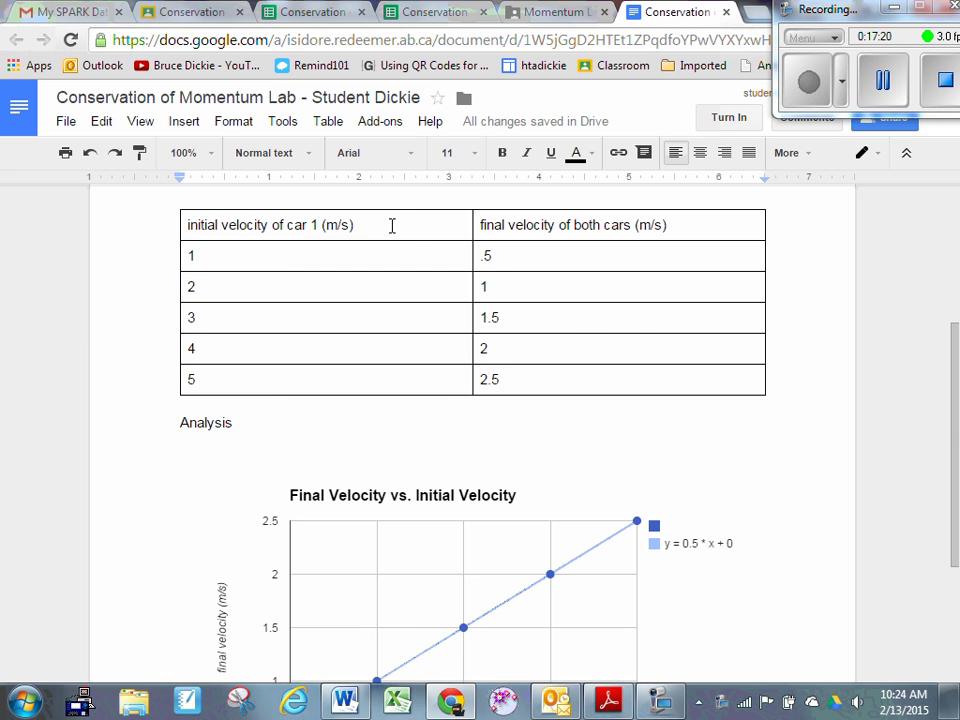
{"action": "scroll", "coordinate": [398, 228], "scroll_direction": "down", "scroll_amount": 2}
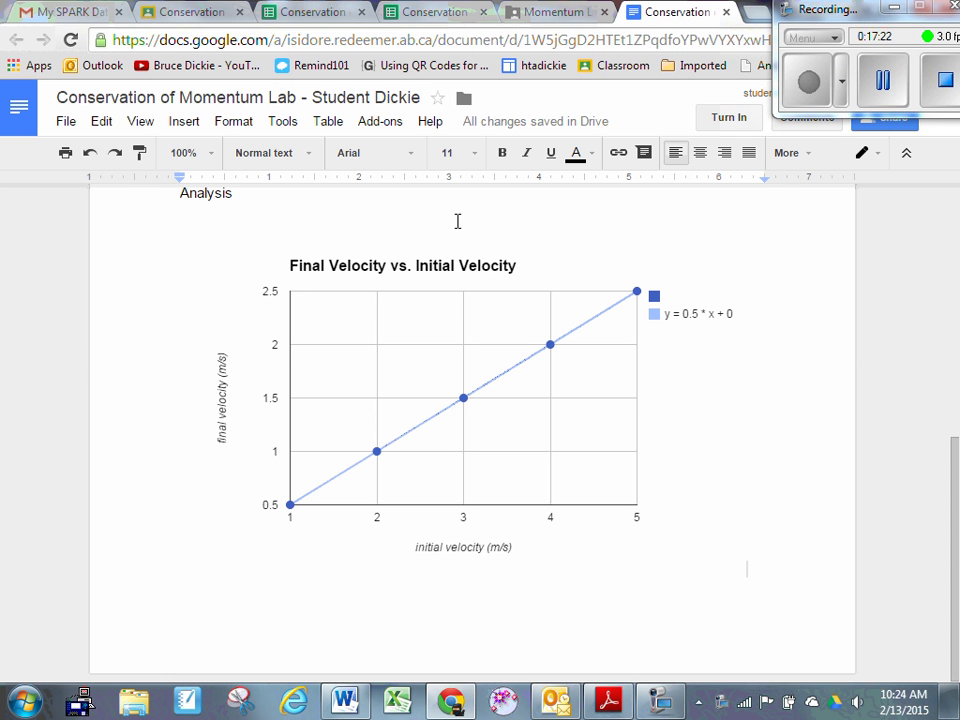